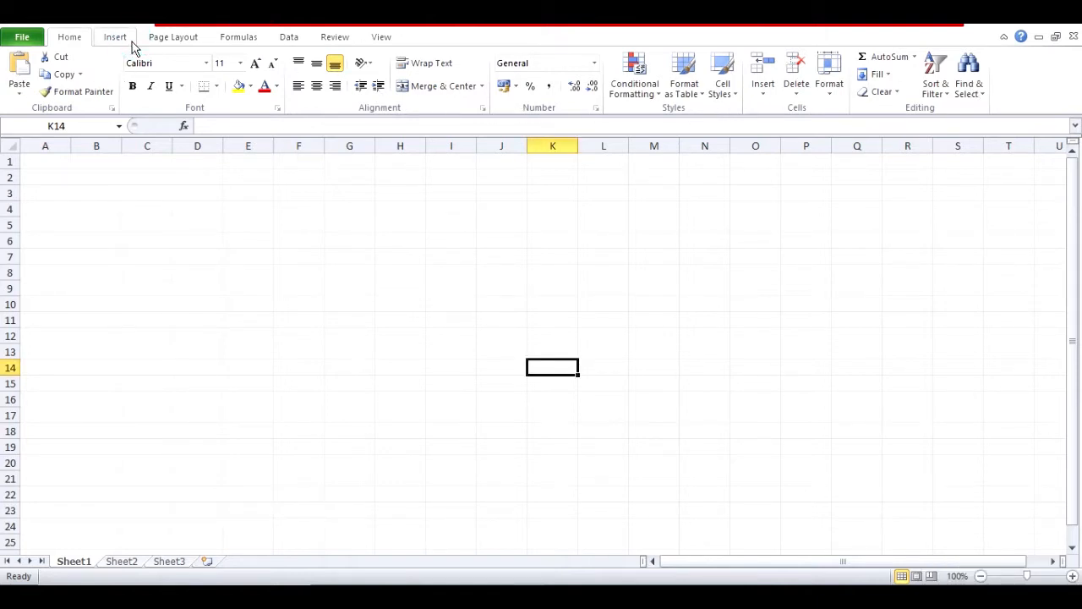
{"action": "left_click", "coordinate": [124, 38]}
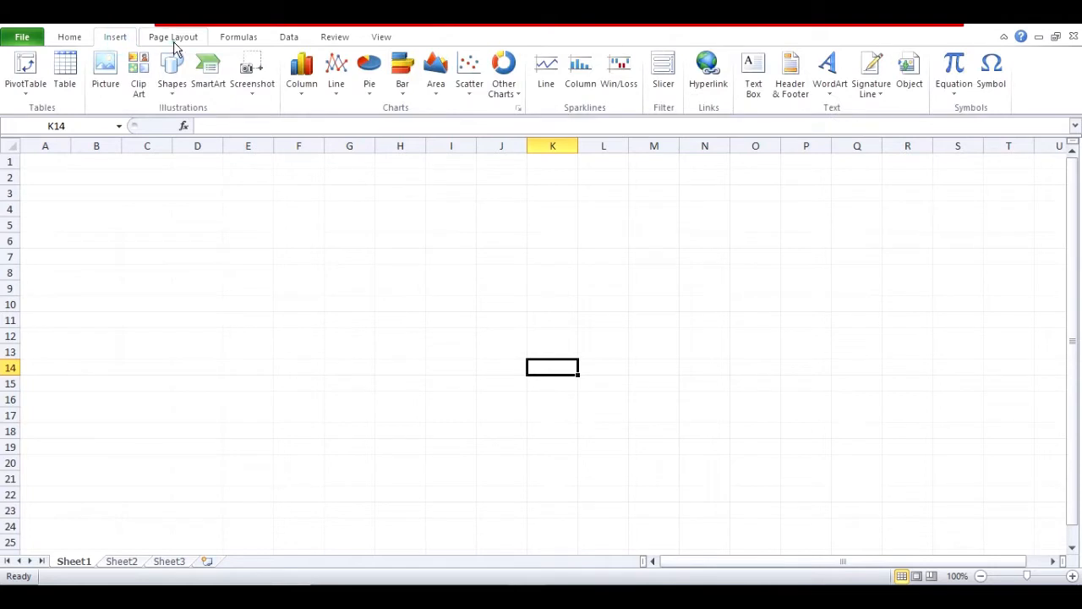
{"action": "left_click", "coordinate": [173, 38]}
{"action": "left_click", "coordinate": [236, 40]}
{"action": "left_click", "coordinate": [287, 36]}
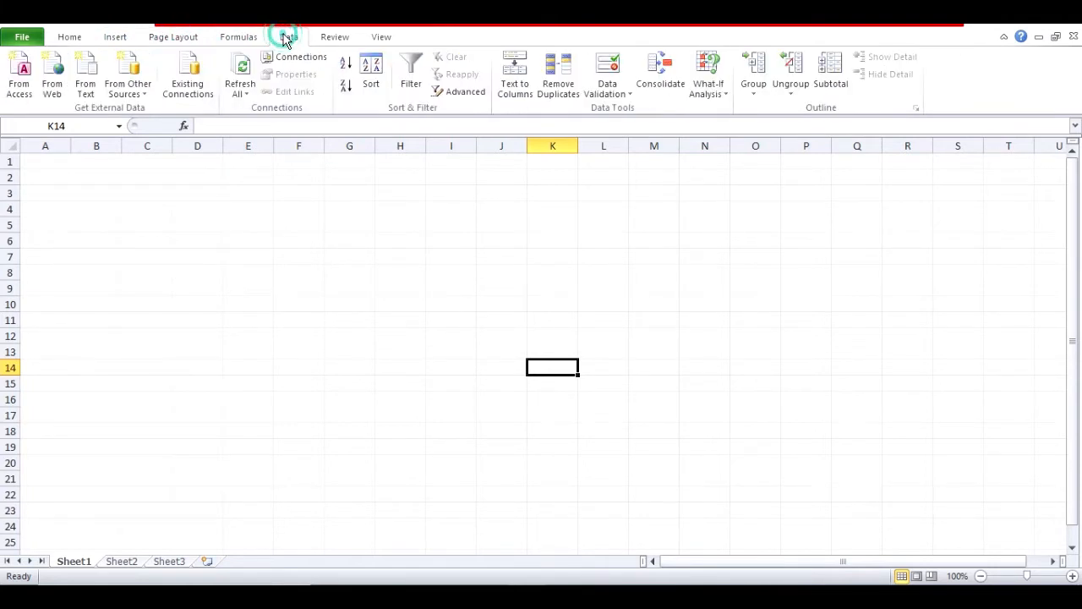
{"action": "left_click", "coordinate": [332, 37]}
{"action": "left_click", "coordinate": [381, 37]}
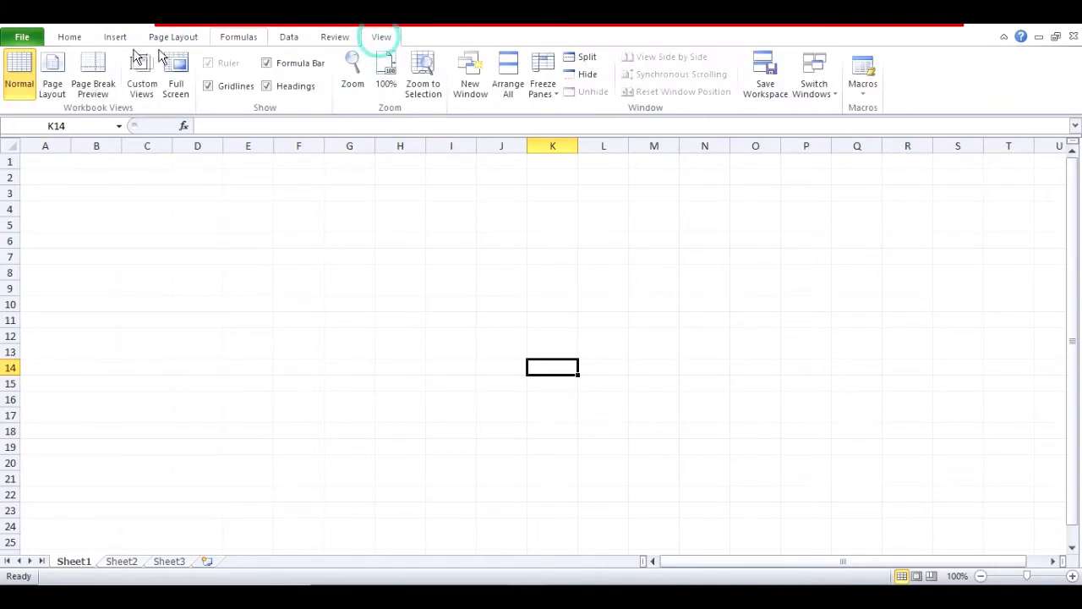
{"action": "left_click", "coordinate": [73, 39]}
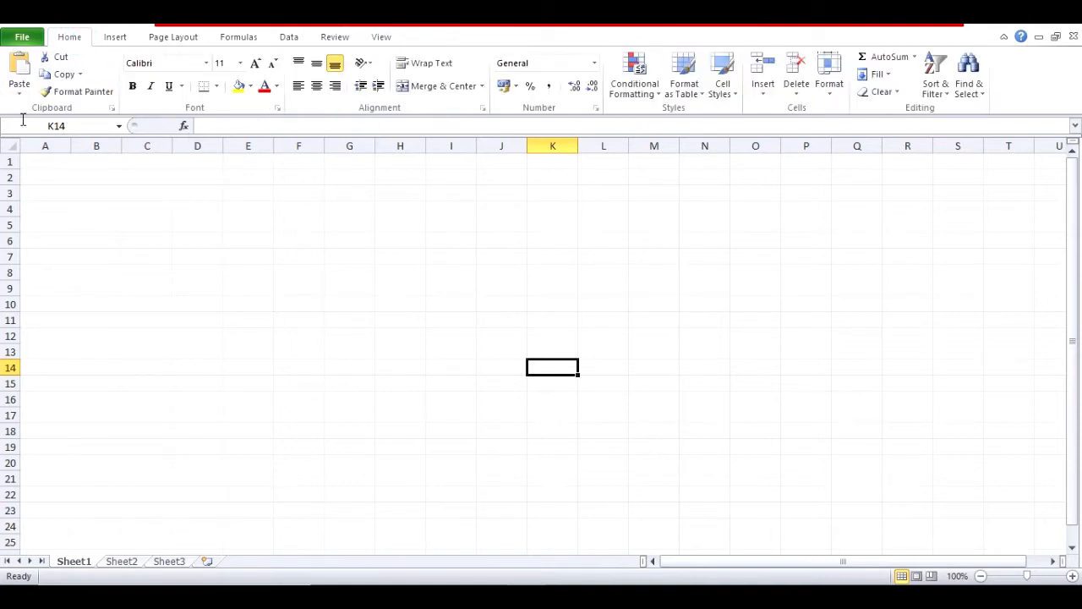
{"action": "left_click", "coordinate": [74, 126]}
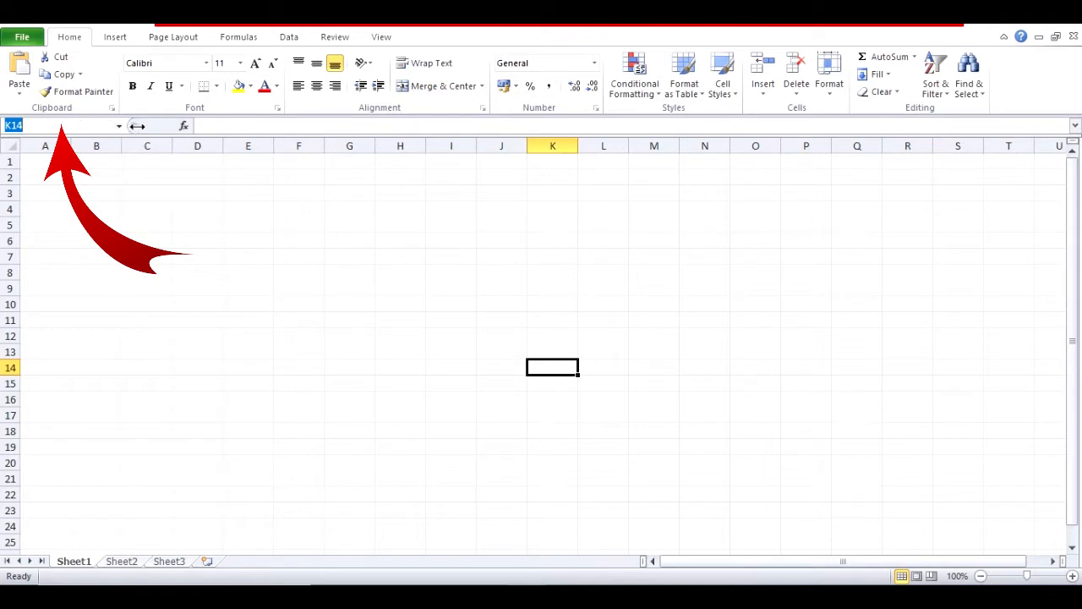
{"action": "left_click", "coordinate": [239, 123]}
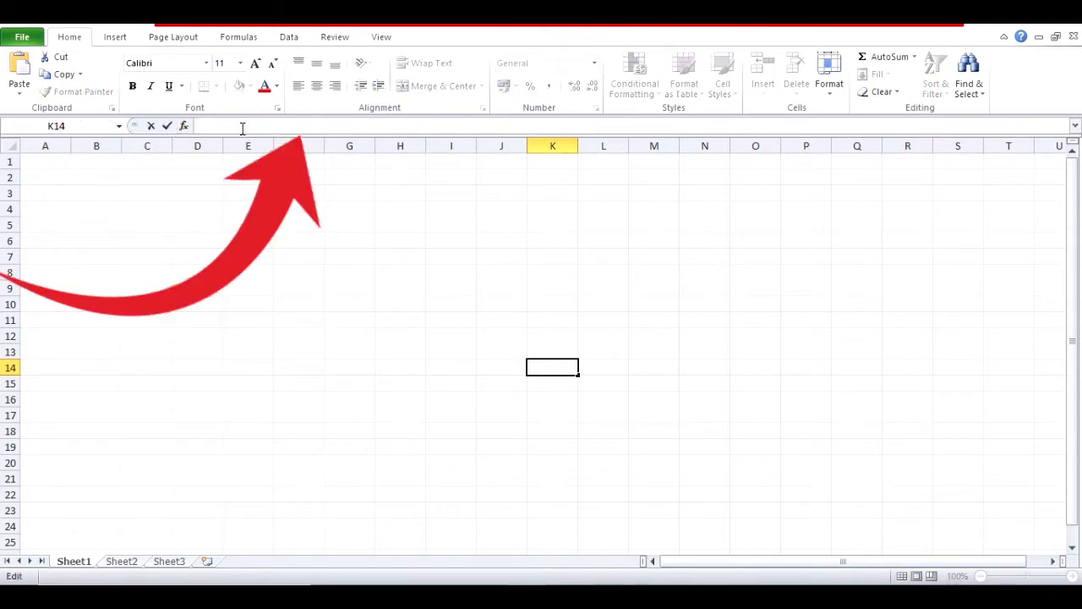
{"action": "left_click", "coordinate": [114, 192]}
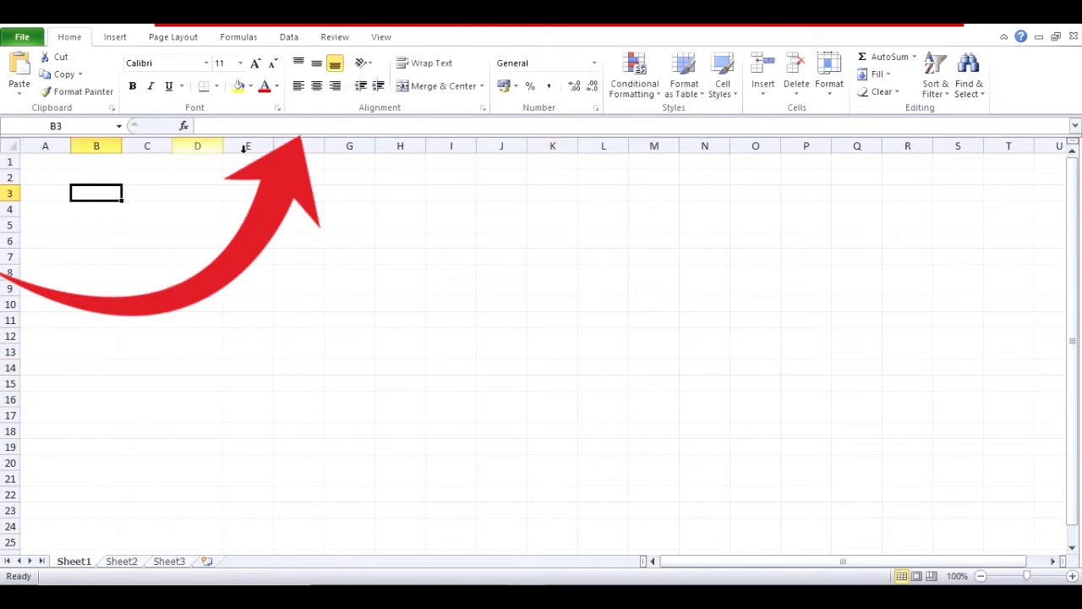
Select column A, row 1, column B and column C one after another to examine the sheet's columns and rows
{"action": "left_click", "coordinate": [45, 145]}
{"action": "left_click_drag", "start_coordinate": [121, 138], "coordinate": [121, 138]}
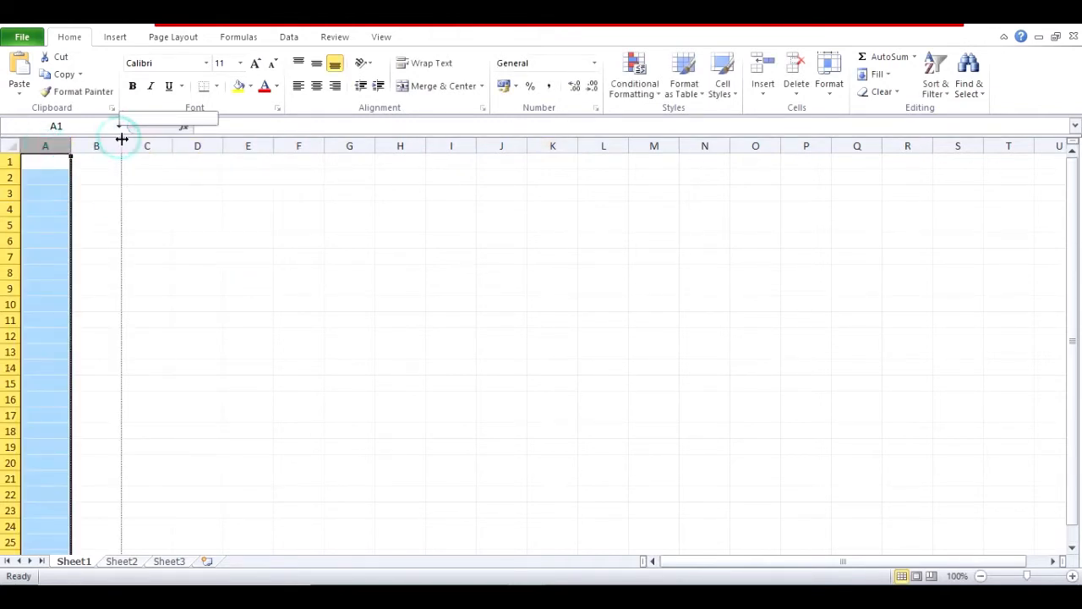
{"action": "left_click", "coordinate": [10, 160]}
{"action": "left_click", "coordinate": [109, 243]}
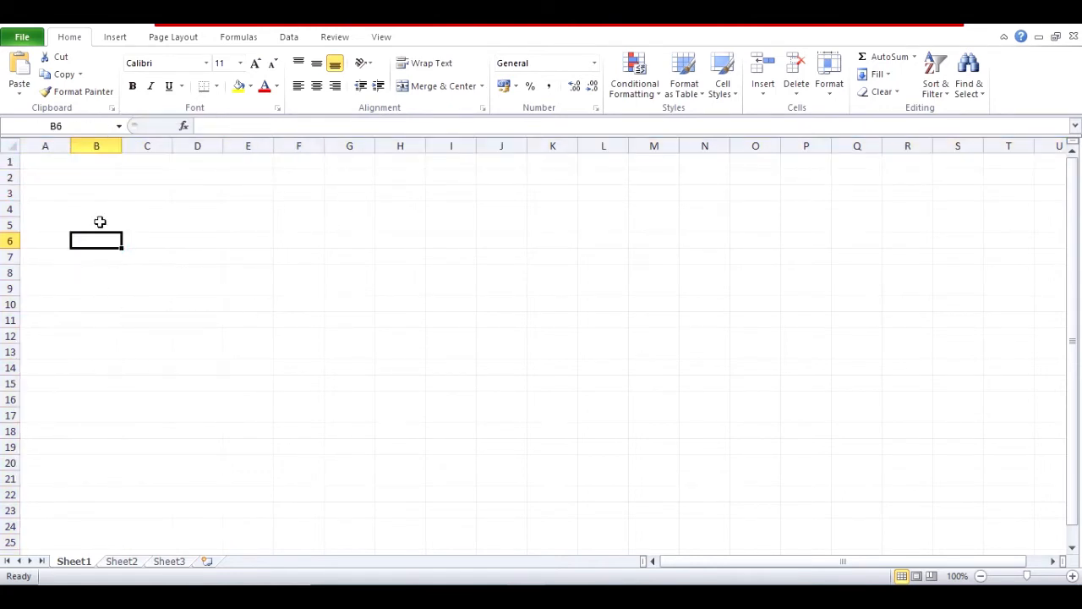
{"action": "left_click", "coordinate": [44, 143]}
{"action": "left_click", "coordinate": [99, 142]}
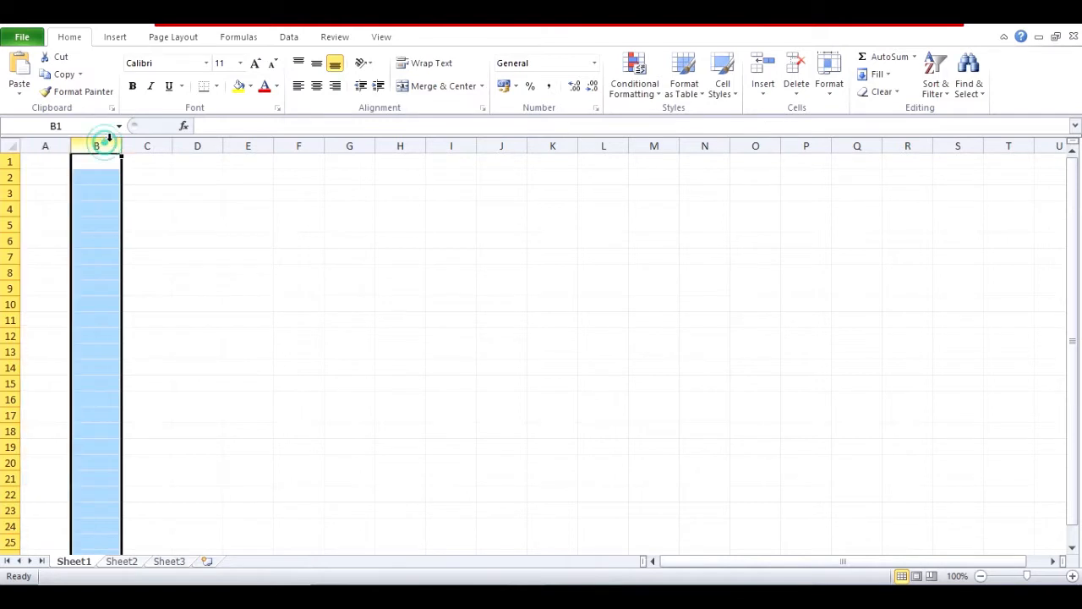
{"action": "left_click", "coordinate": [152, 144]}
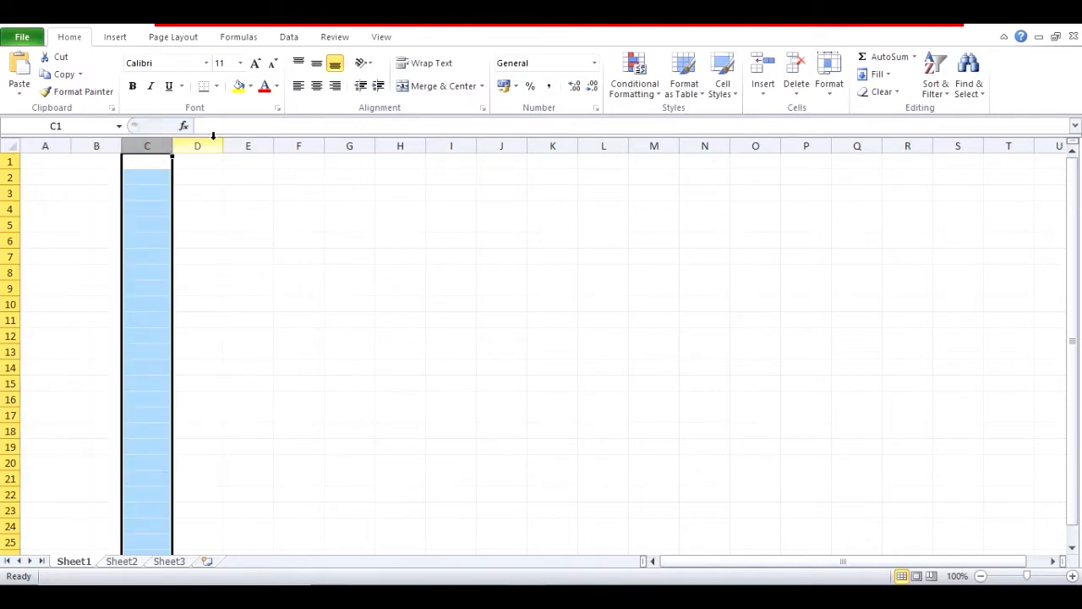
Move the active cell along row 1 to the sheet's last column, XFD, and return to cell A1
{"action": "key", "text": "Right"}
{"action": "key", "text": "Right"}
{"action": "key", "text": "Right"}
{"action": "key", "text": "Right"}
{"action": "key", "text": "Right"}
{"action": "key", "text": "Right"}
{"action": "key", "text": "Right"}
{"action": "key", "text": "Right"}
{"action": "key", "text": "Right"}
{"action": "key", "text": "Right"}
{"action": "key", "text": "Right"}
{"action": "key", "text": "Right"}
{"action": "key", "text": "Right"}
{"action": "key", "text": "Right"}
{"action": "key", "text": "Right"}
{"action": "key", "text": "Right"}
{"action": "key", "text": "Right"}
{"action": "key", "text": "Right"}
{"action": "key", "text": "Right"}
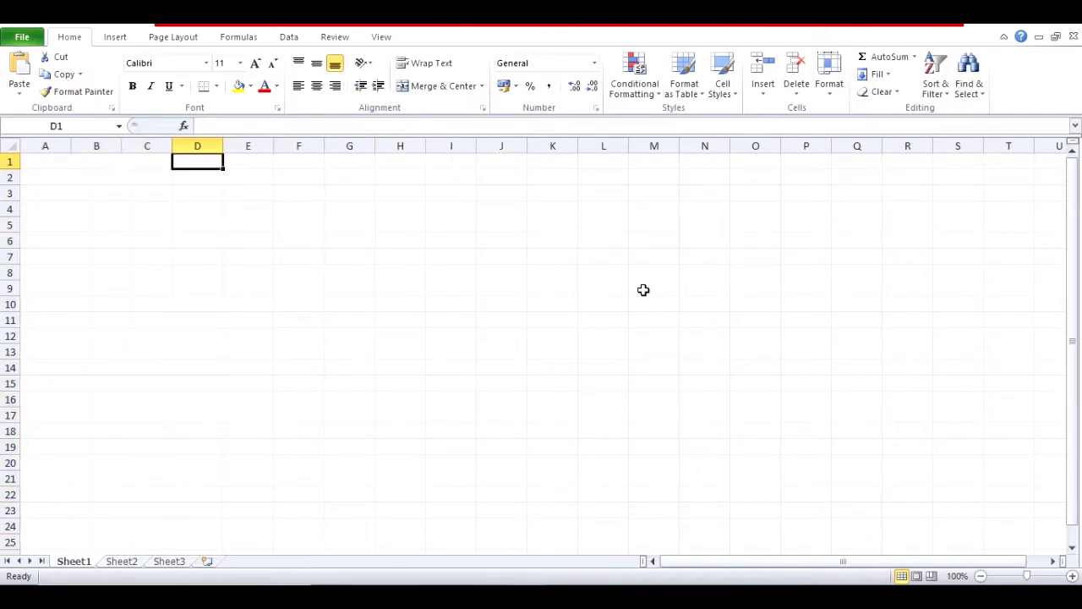
{"action": "key", "text": "Right"}
{"action": "key", "text": "Right"}
{"action": "key", "text": "Right"}
{"action": "key", "text": "Right"}
{"action": "key", "text": "Right"}
{"action": "key", "text": "Right"}
{"action": "key", "text": "Right"}
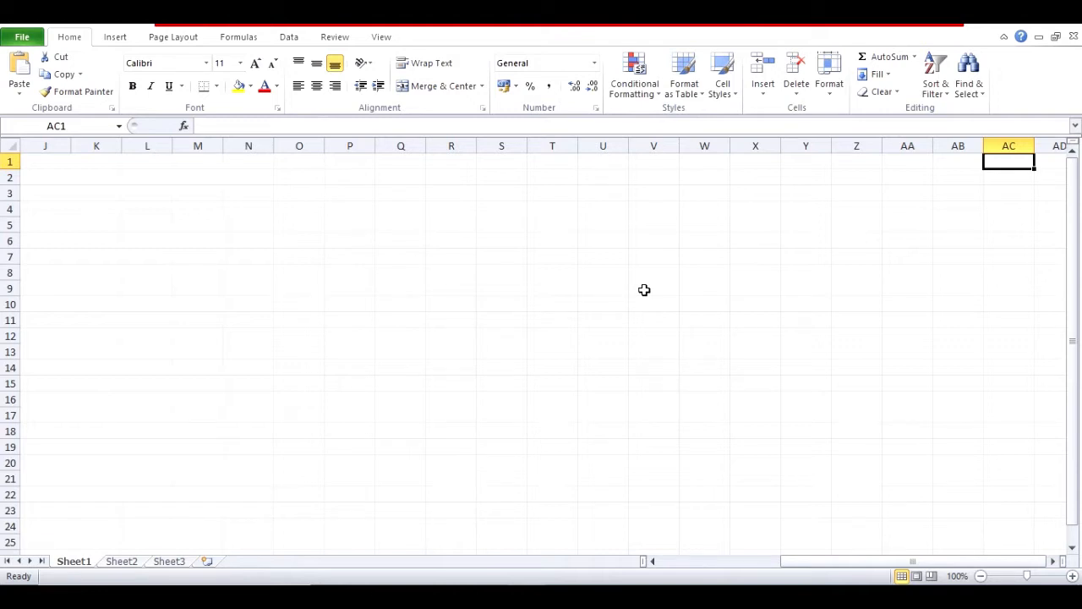
{"action": "key", "text": "ctrl+Right"}
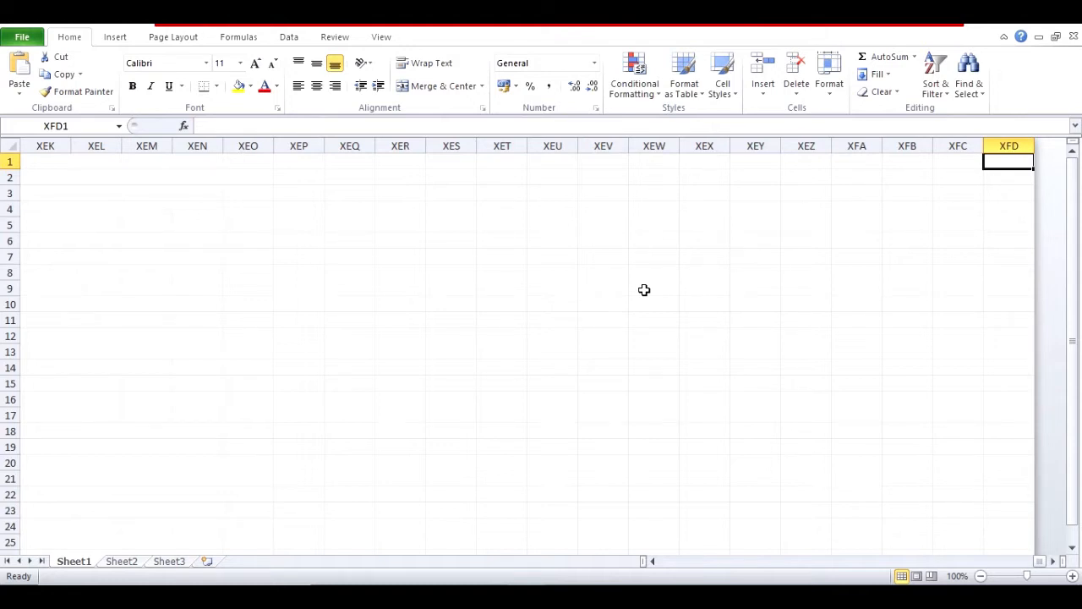
{"action": "key", "text": "ctrl+Home"}
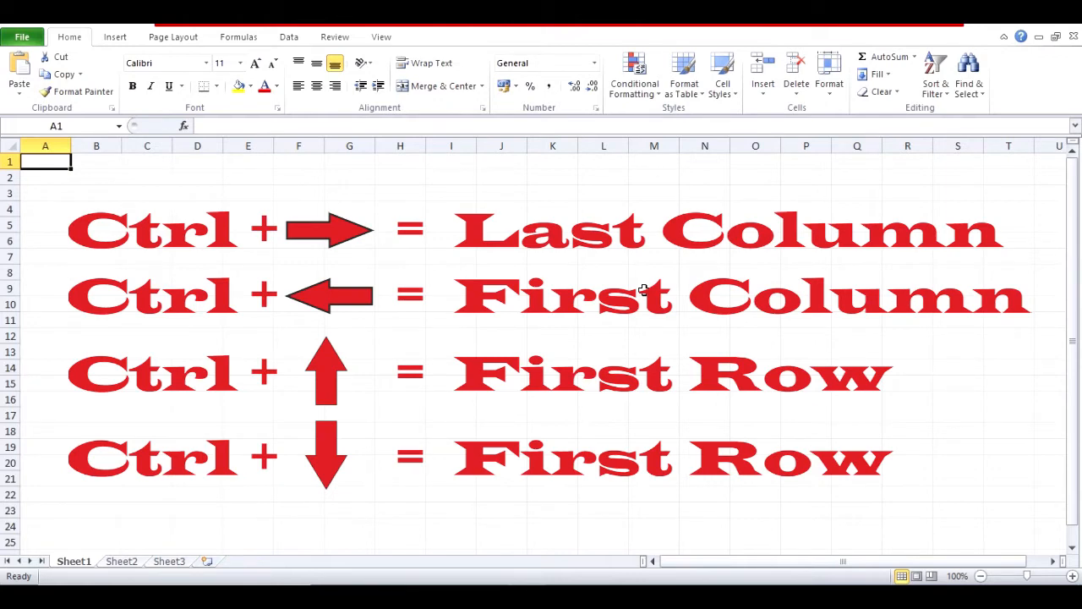
Move between A1 and A2, jump to the last row of column A, and return to cell A1
{"action": "key", "text": "Down"}
{"action": "key", "text": "Up"}
{"action": "key", "text": "Down"}
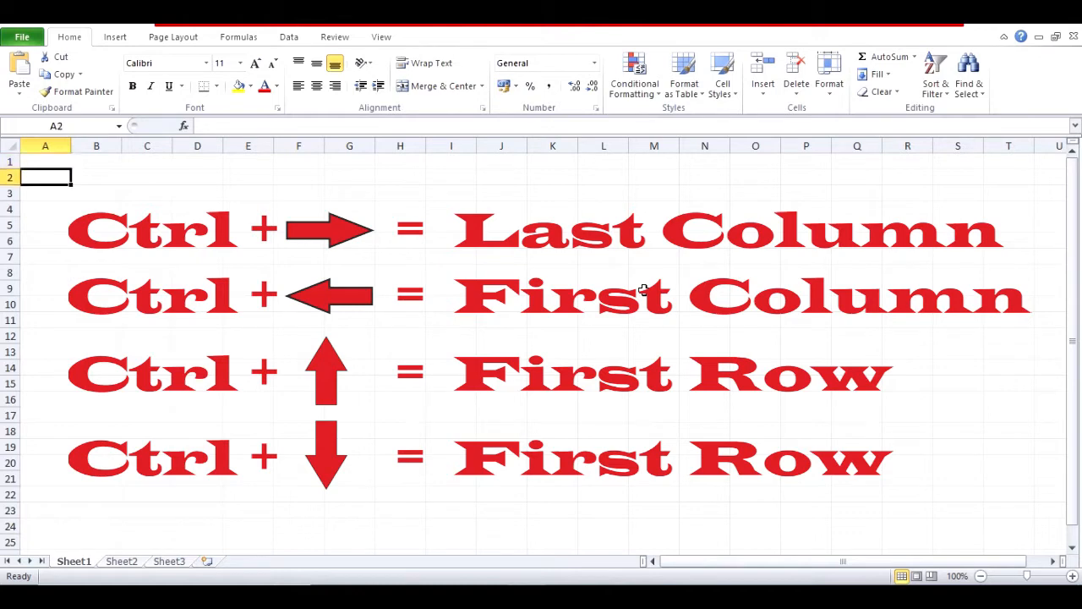
{"action": "key", "text": "Up"}
{"action": "key", "text": "Down"}
{"action": "key", "text": "Up"}
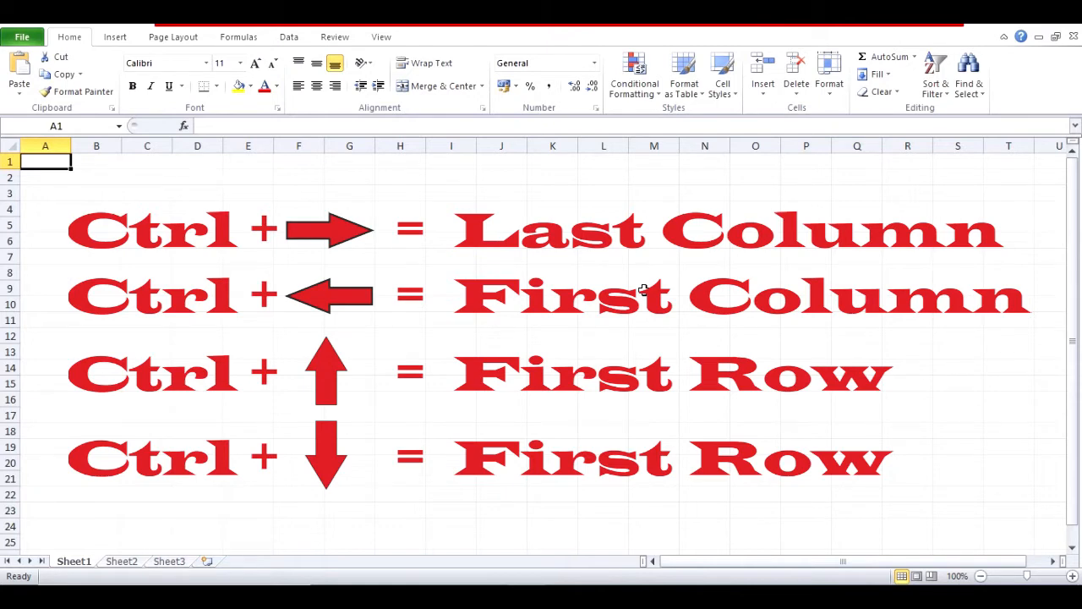
{"action": "key", "text": "ctrl+Down"}
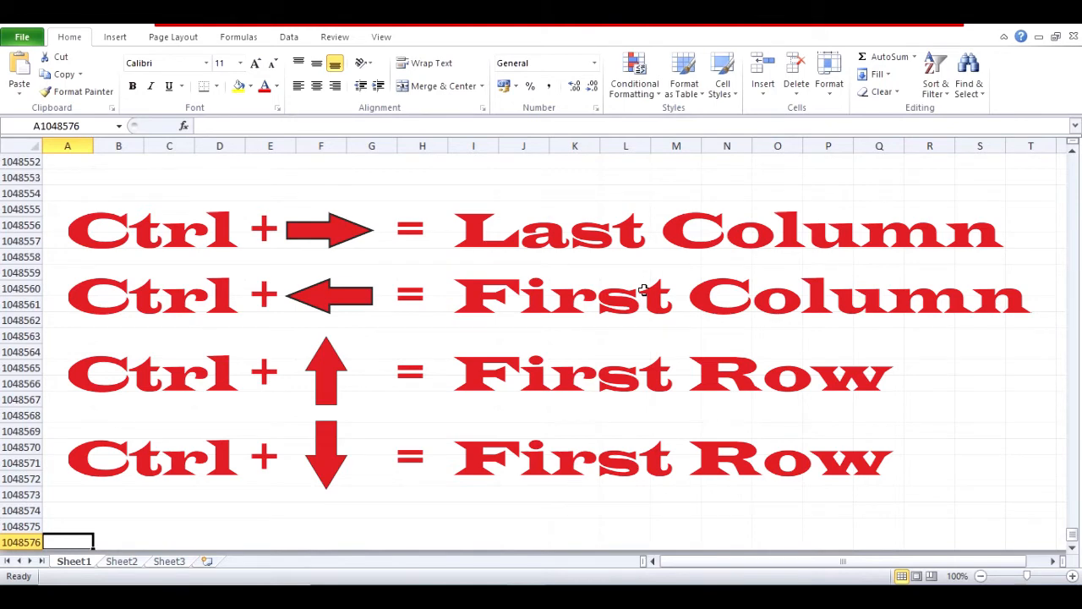
{"action": "key", "text": "ctrl+Up"}
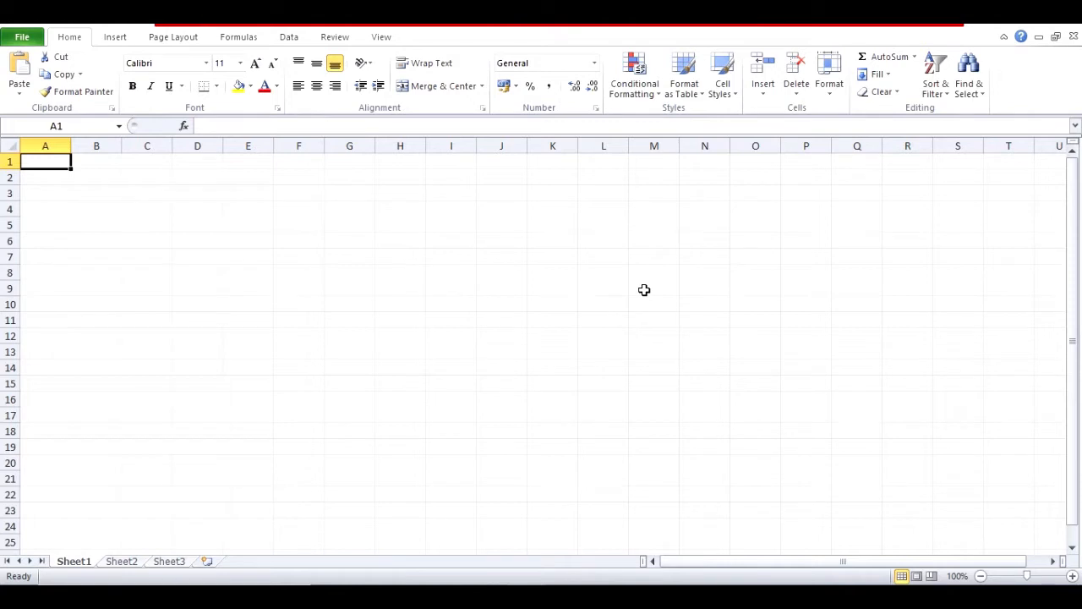
{"action": "left_click", "coordinate": [55, 195]}
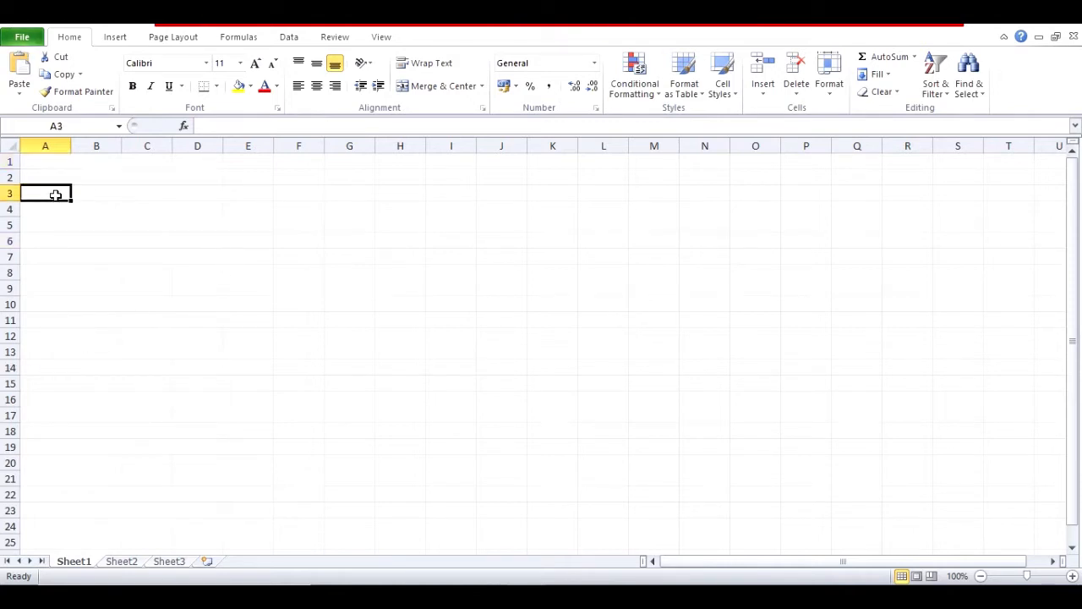
{"action": "left_click", "coordinate": [119, 195]}
{"action": "left_click", "coordinate": [198, 196]}
{"action": "left_click", "coordinate": [194, 222]}
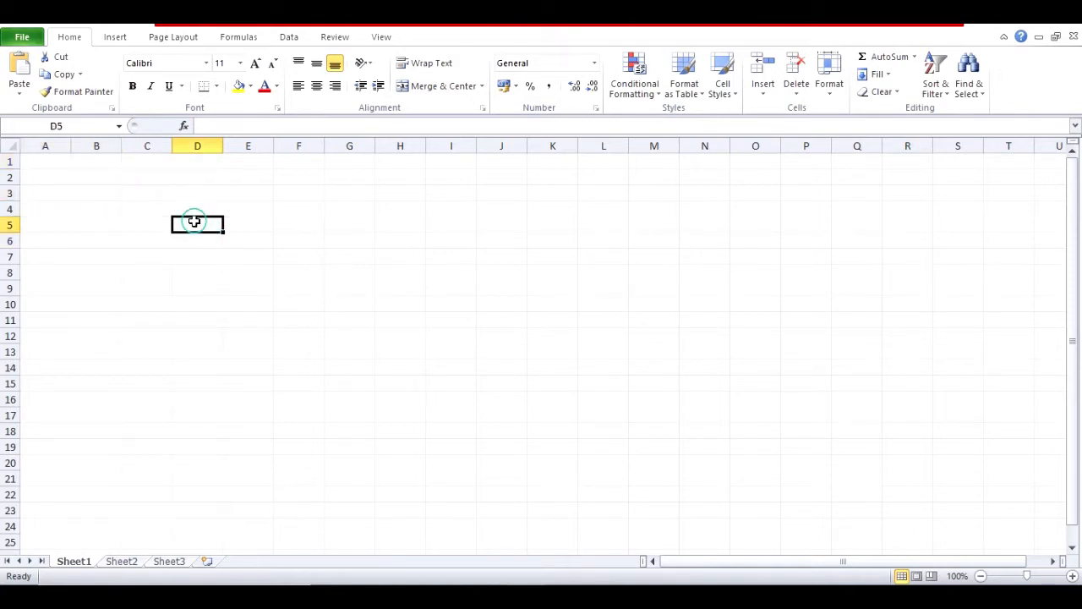
{"action": "left_click", "coordinate": [182, 254]}
{"action": "left_click", "coordinate": [125, 221]}
{"action": "left_click", "coordinate": [120, 259]}
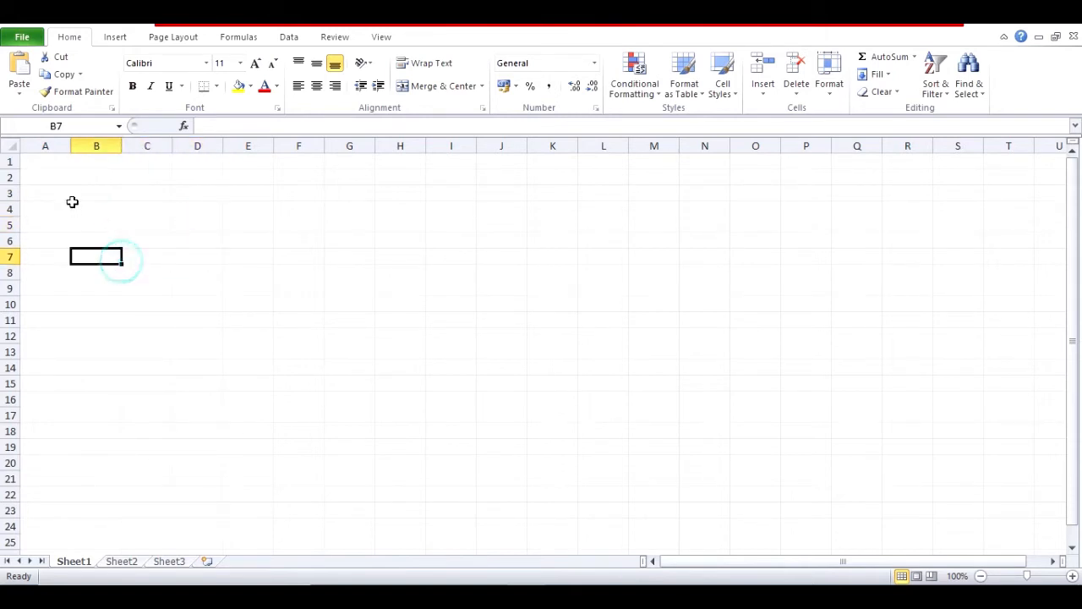
{"action": "left_click", "coordinate": [73, 203]}
{"action": "left_click", "coordinate": [186, 177]}
{"action": "left_click", "coordinate": [177, 258]}
{"action": "left_click", "coordinate": [91, 234]}
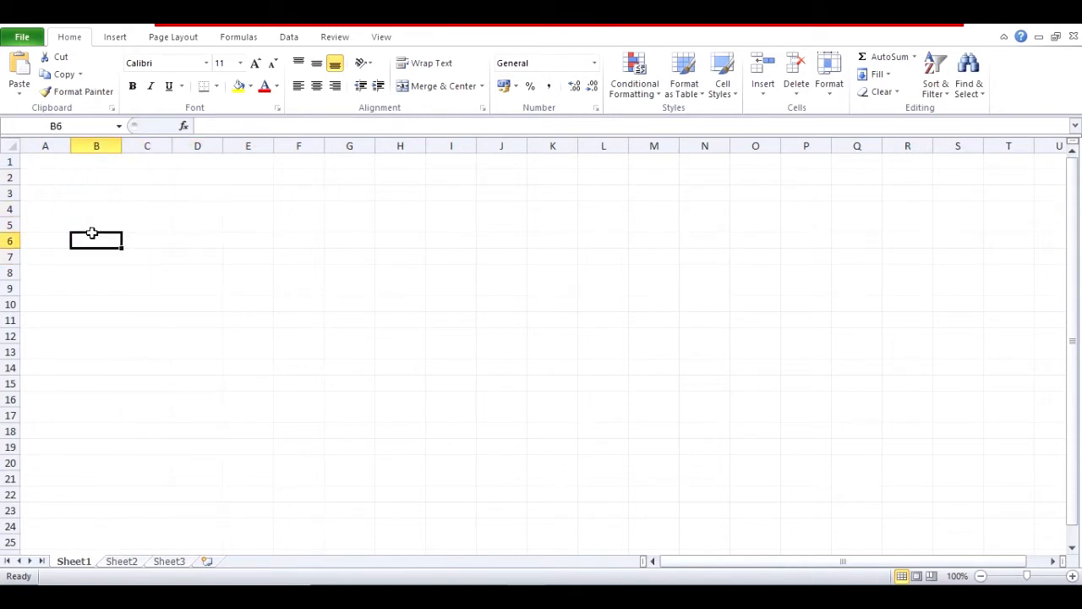
{"action": "left_click", "coordinate": [154, 179]}
{"action": "left_click", "coordinate": [212, 227]}
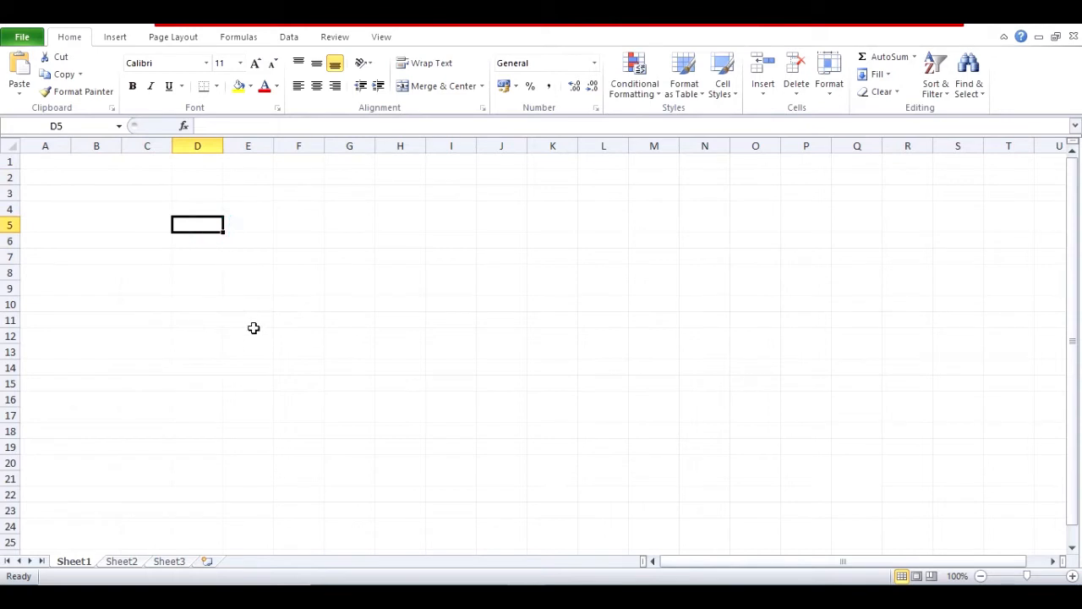
{"action": "left_click", "coordinate": [254, 330]}
{"action": "left_click", "coordinate": [330, 239]}
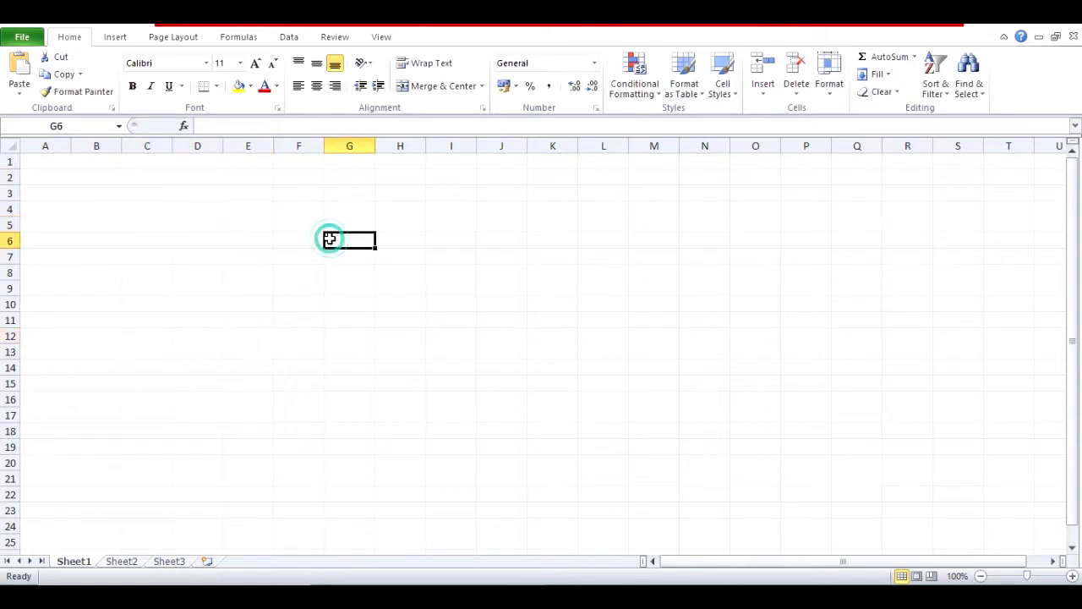
{"action": "left_click", "coordinate": [118, 243]}
{"action": "left_click", "coordinate": [218, 288]}
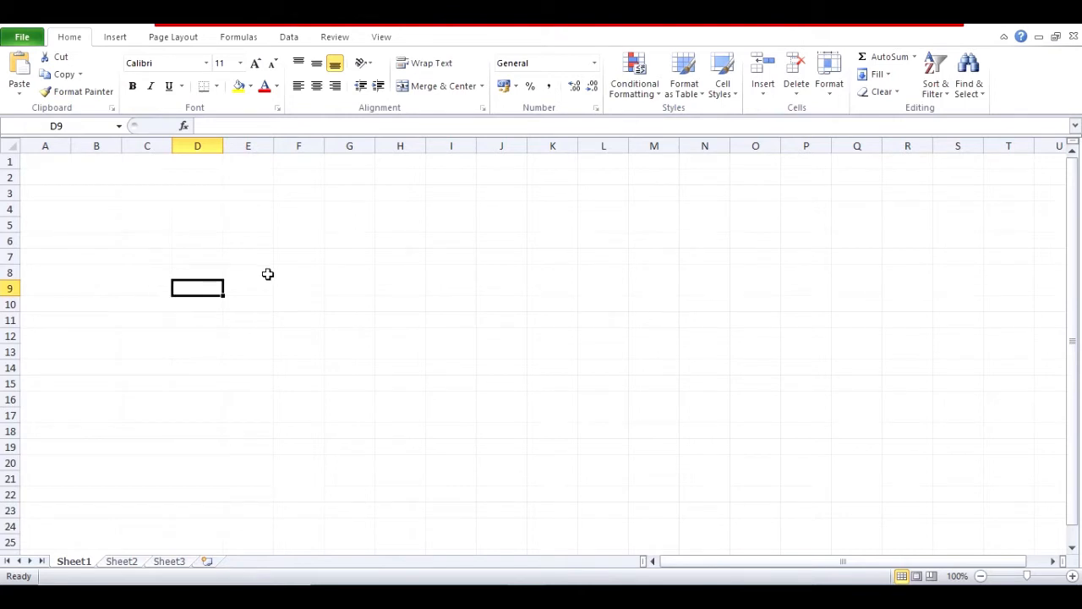
{"action": "left_click", "coordinate": [338, 244]}
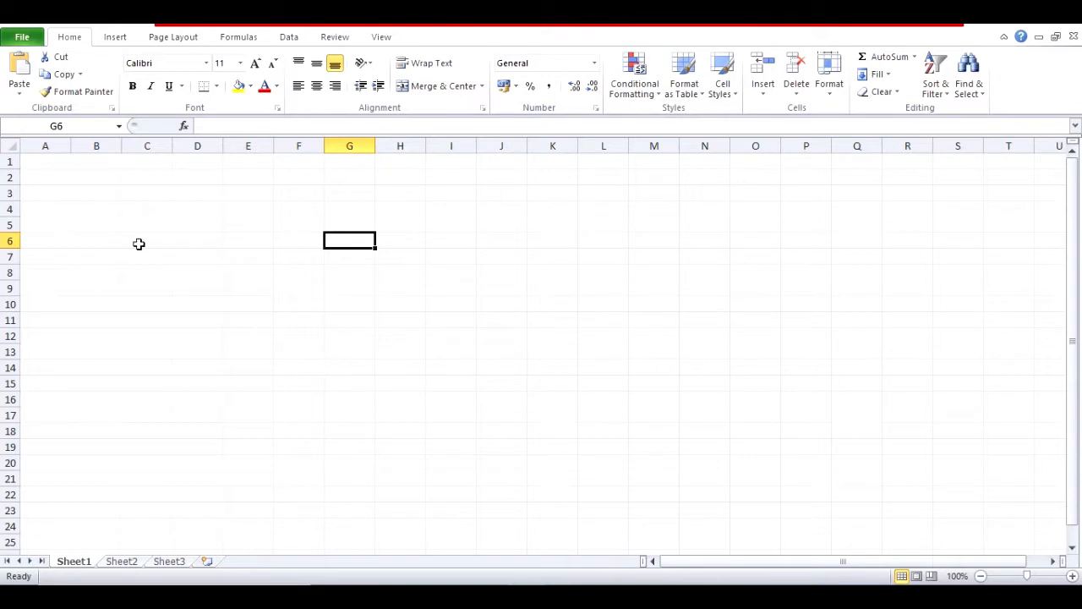
Select the cell range A1:H12 twice as a demonstration, clearing the selection each time
{"action": "left_click_drag", "start_coordinate": [51, 159], "coordinate": [421, 342]}
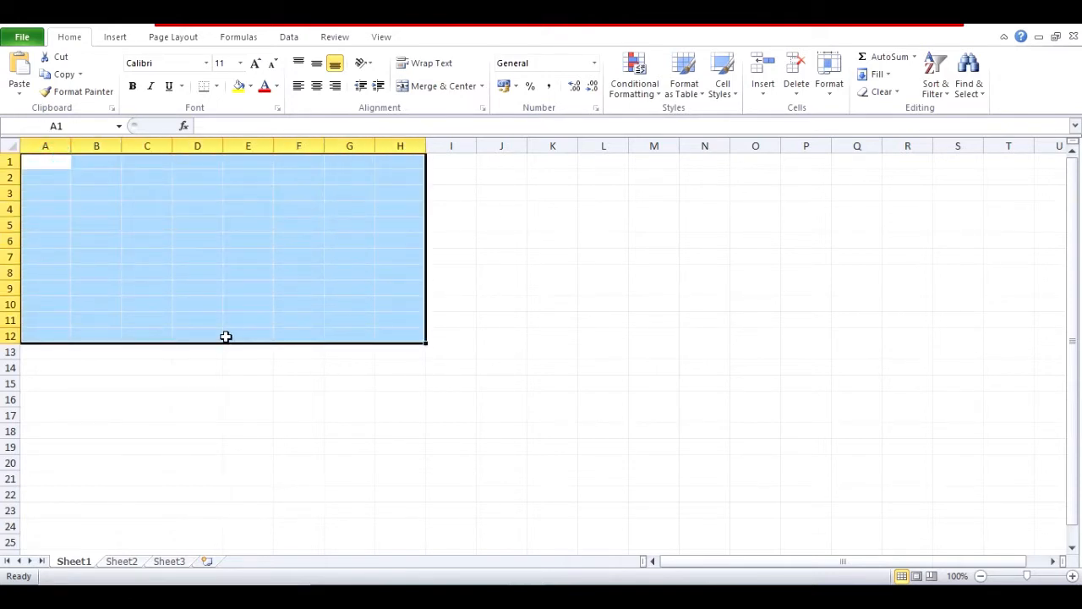
{"action": "left_click", "coordinate": [176, 237]}
{"action": "left_click_drag", "start_coordinate": [59, 162], "coordinate": [409, 337]}
{"action": "left_click", "coordinate": [582, 290]}
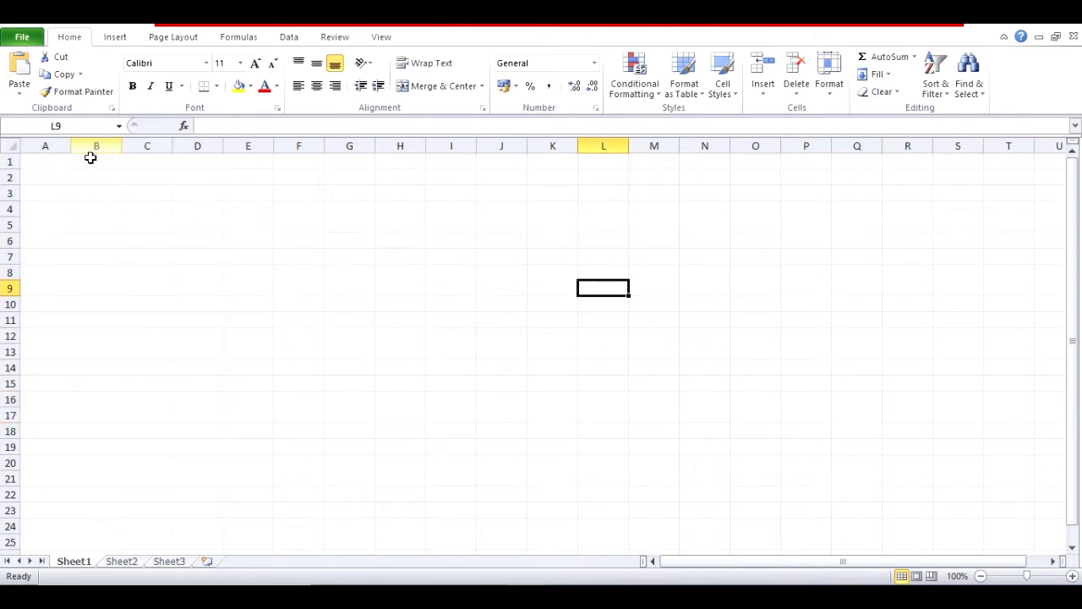
Enter the headings name, class and hindi in cells A1, B1 and C1
{"action": "left_click", "coordinate": [55, 163]}
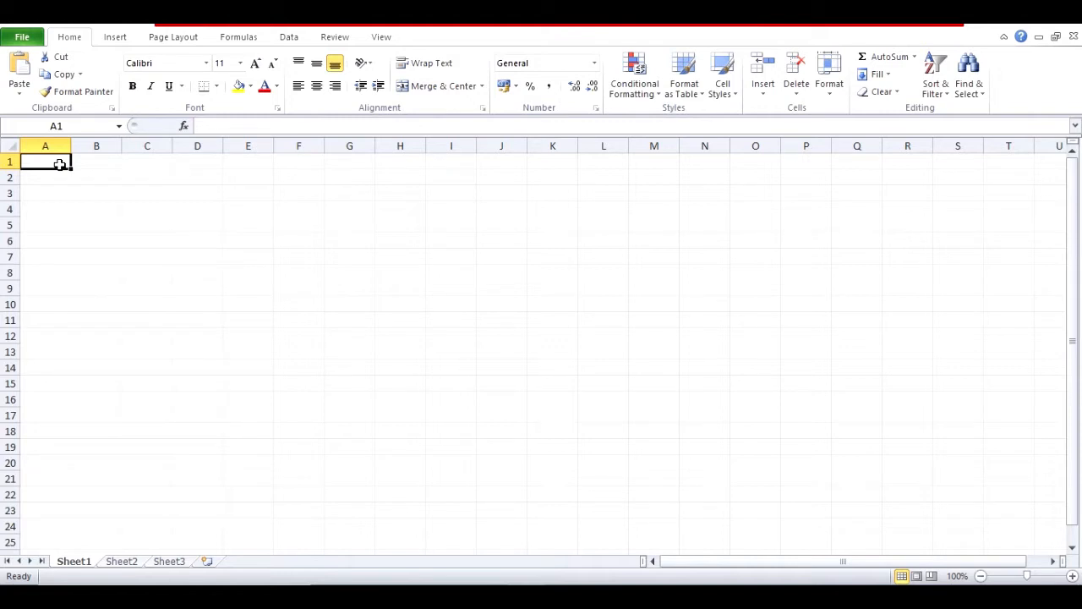
{"action": "left_click", "coordinate": [51, 176]}
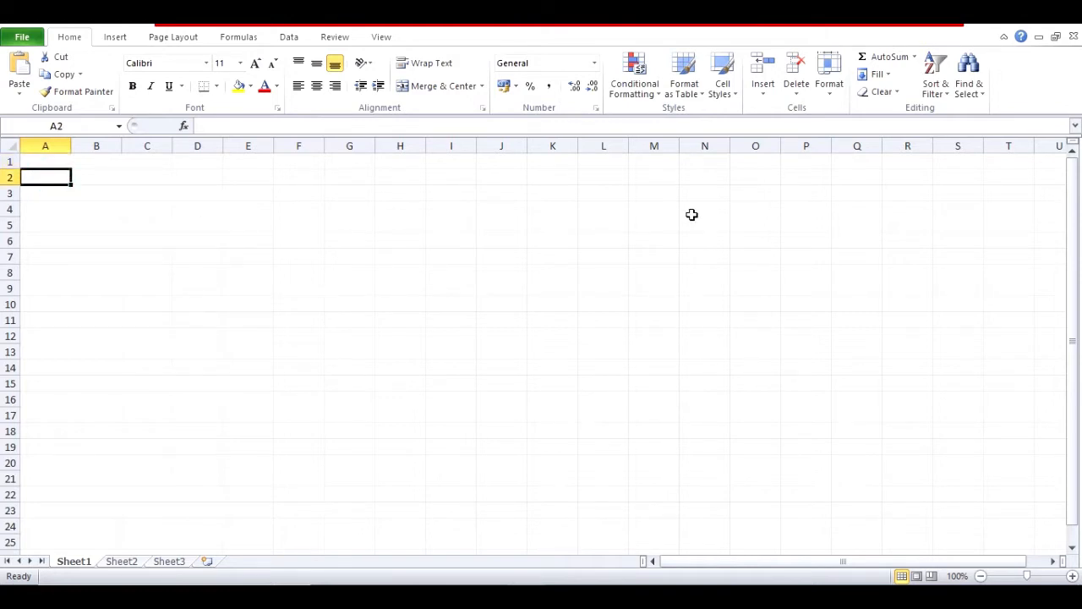
{"action": "key", "text": "Up"}
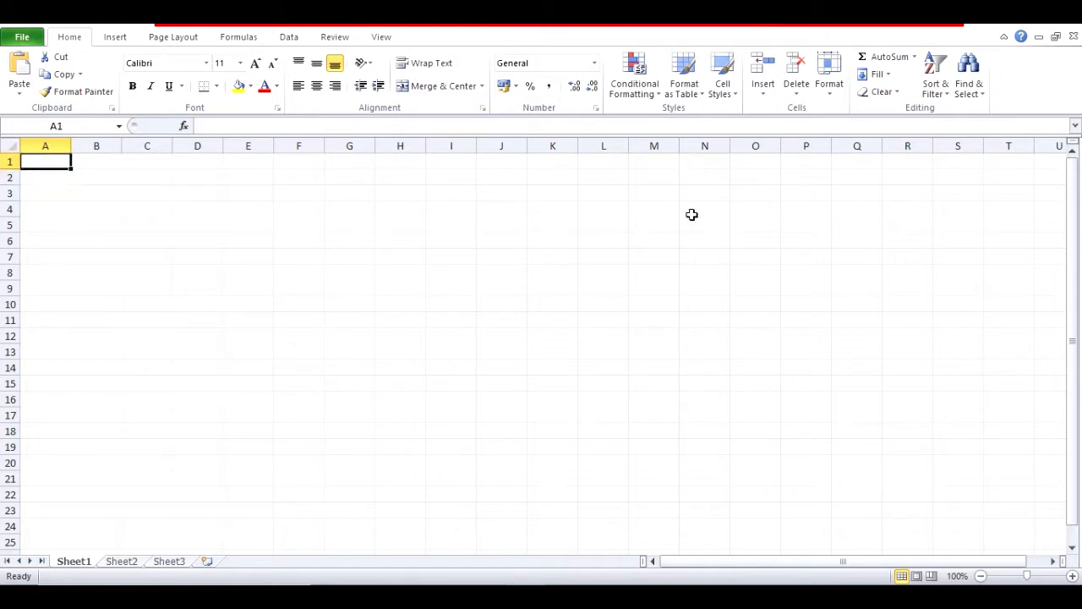
{"action": "type", "text": "name"}
{"action": "key", "text": "Tab"}
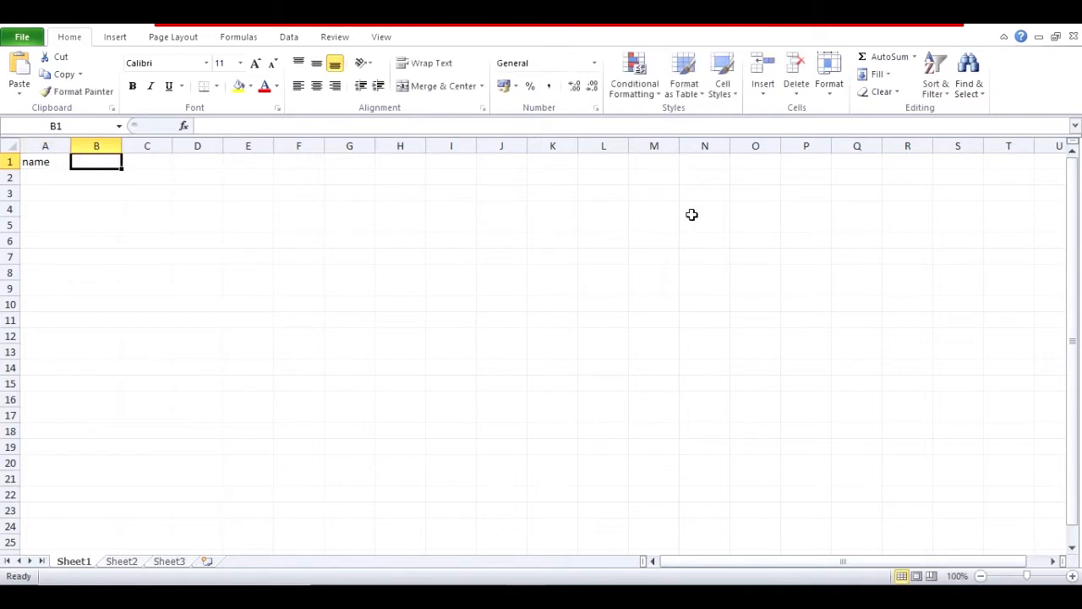
{"action": "type", "text": "class"}
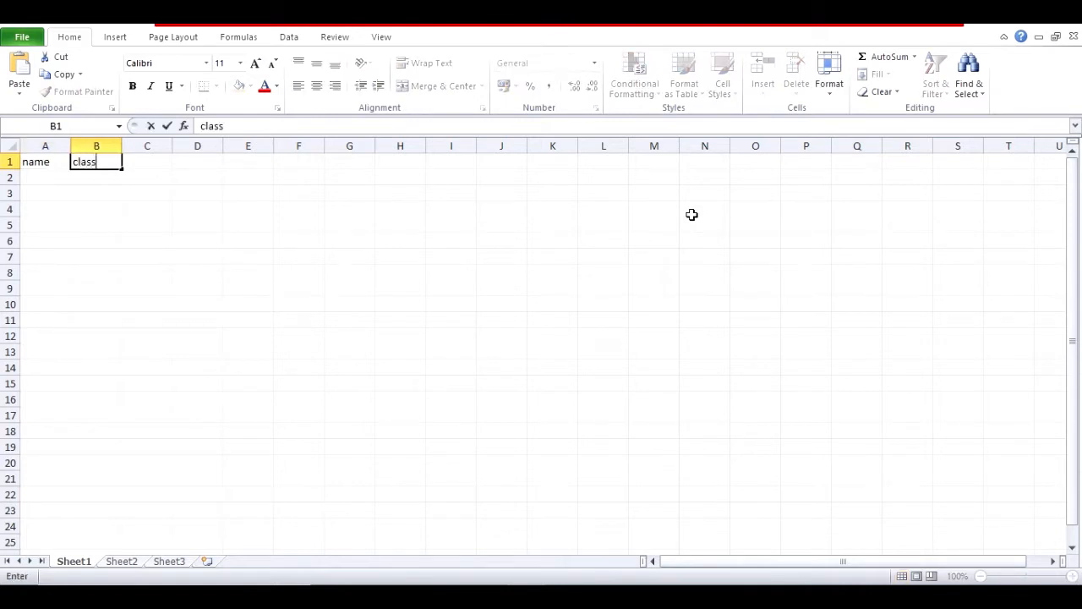
{"action": "key", "text": "Tab"}
{"action": "type", "text": "hindi"}
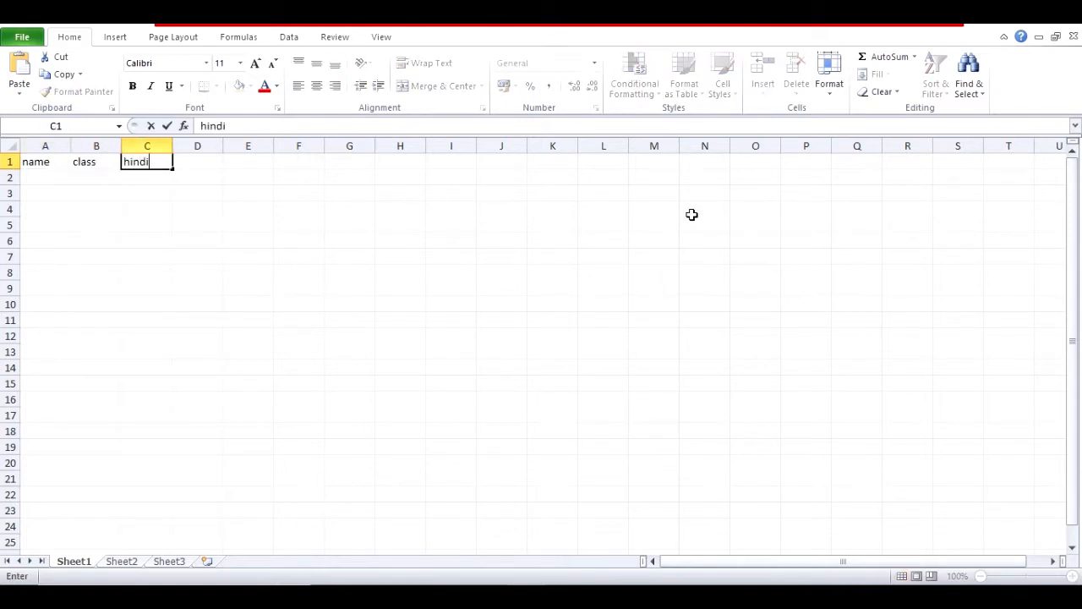
{"action": "key", "text": "Tab"}
Enter the subject headings english, math, science and computer in cells D1 to G1
{"action": "type", "text": "english"}
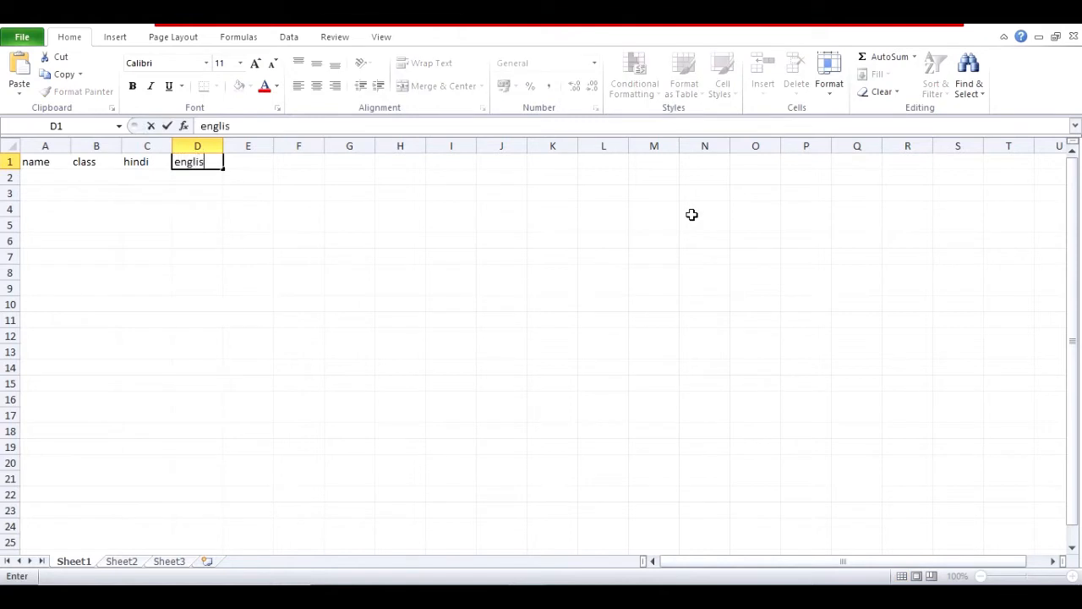
{"action": "key", "text": "Tab"}
{"action": "type", "text": "math"}
{"action": "key", "text": "Tab"}
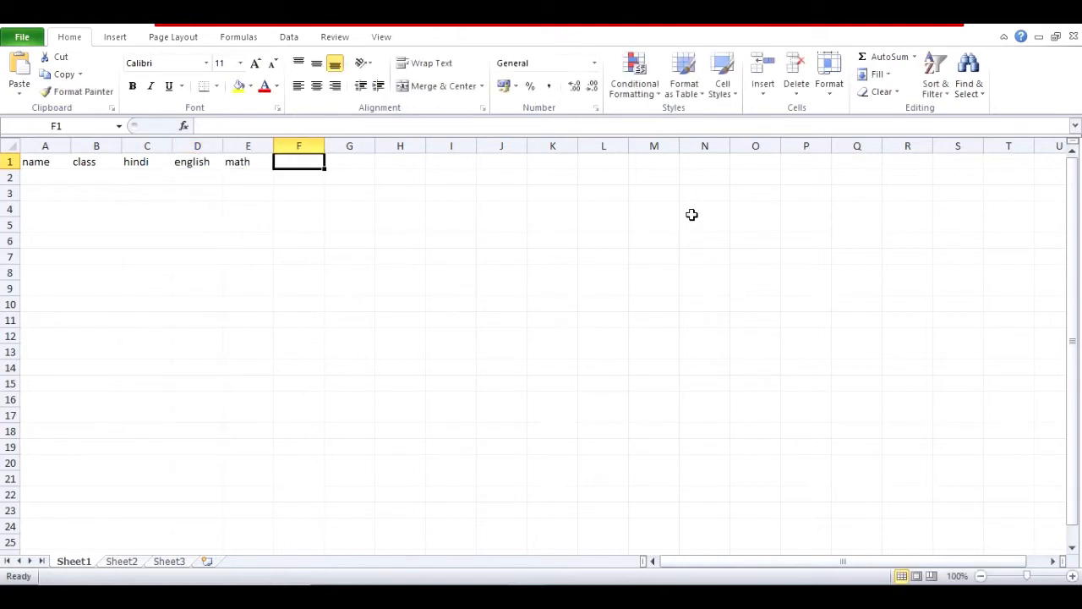
{"action": "type", "text": "science"}
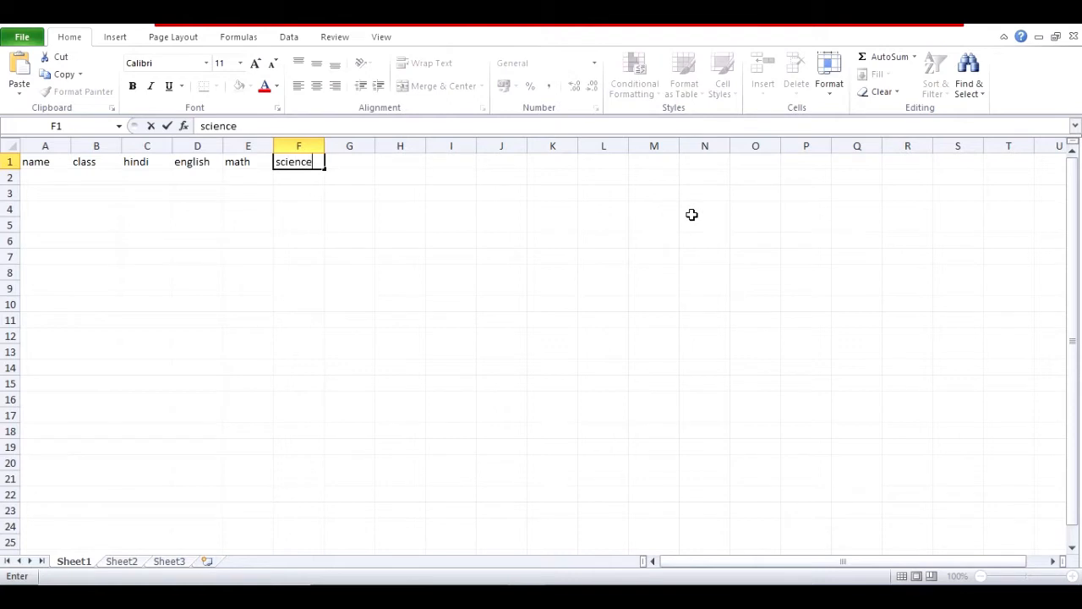
{"action": "key", "text": "Tab"}
{"action": "type", "text": "comp"}
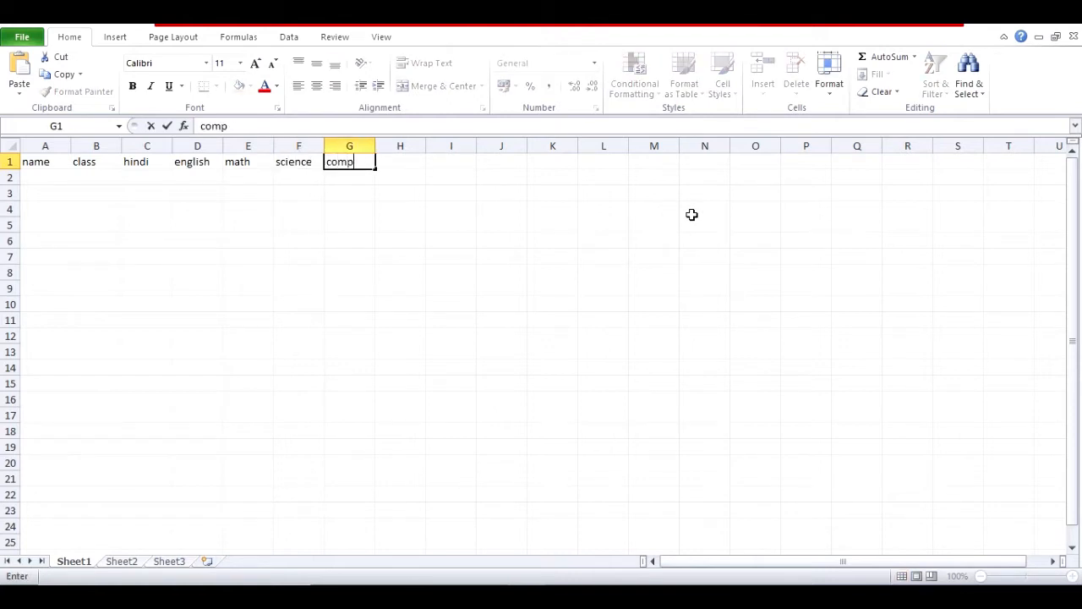
{"action": "type", "text": "uter"}
{"action": "key", "text": "Tab"}
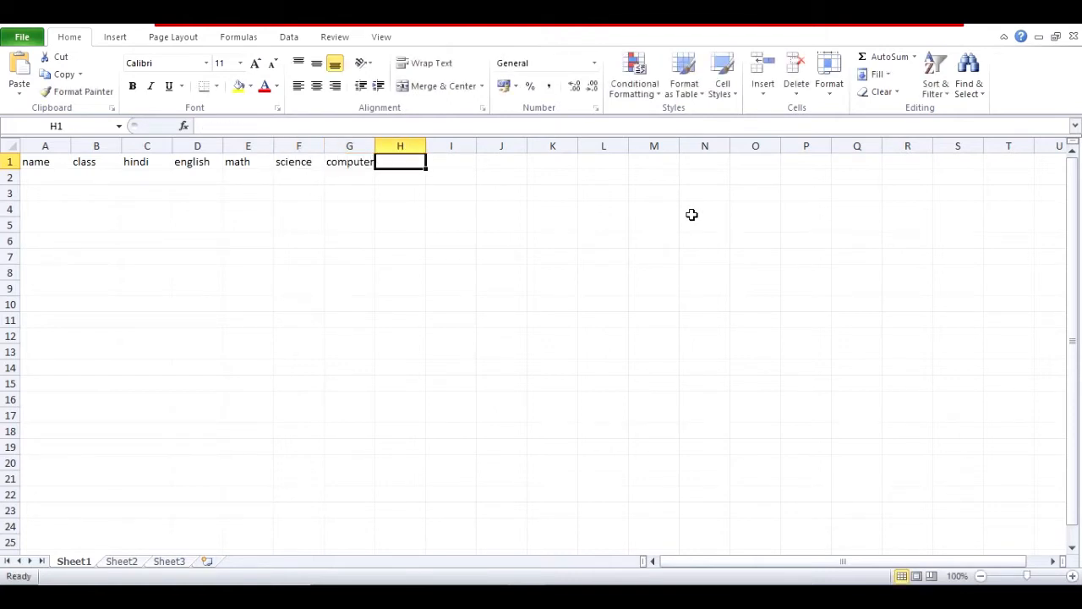
Enter the headings total in H1 and percentge in I1
{"action": "type", "text": "total"}
{"action": "key", "text": "Tab"}
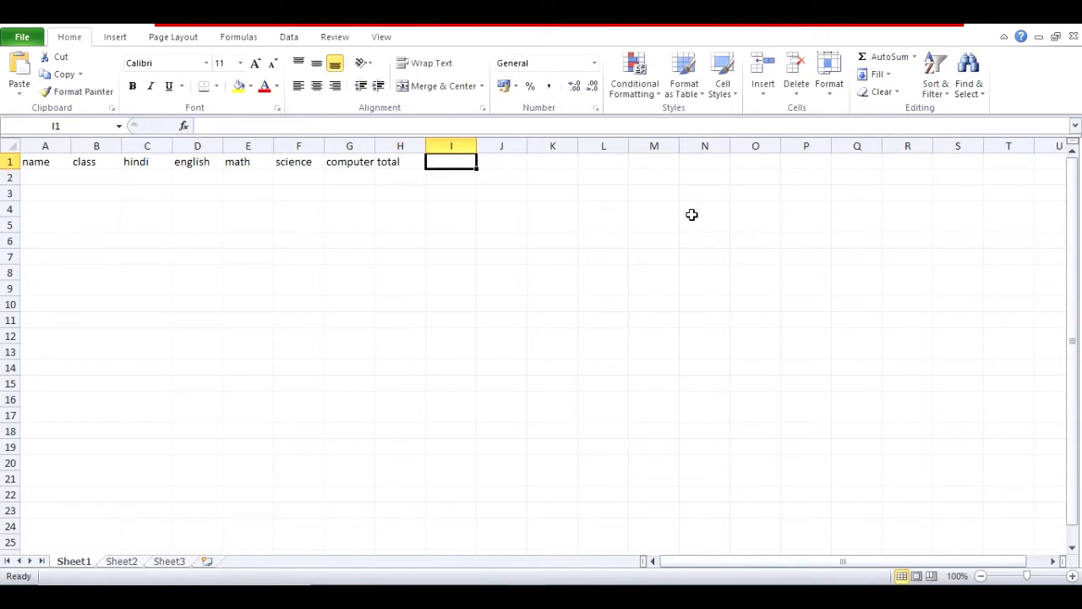
{"action": "type", "text": "percent"}
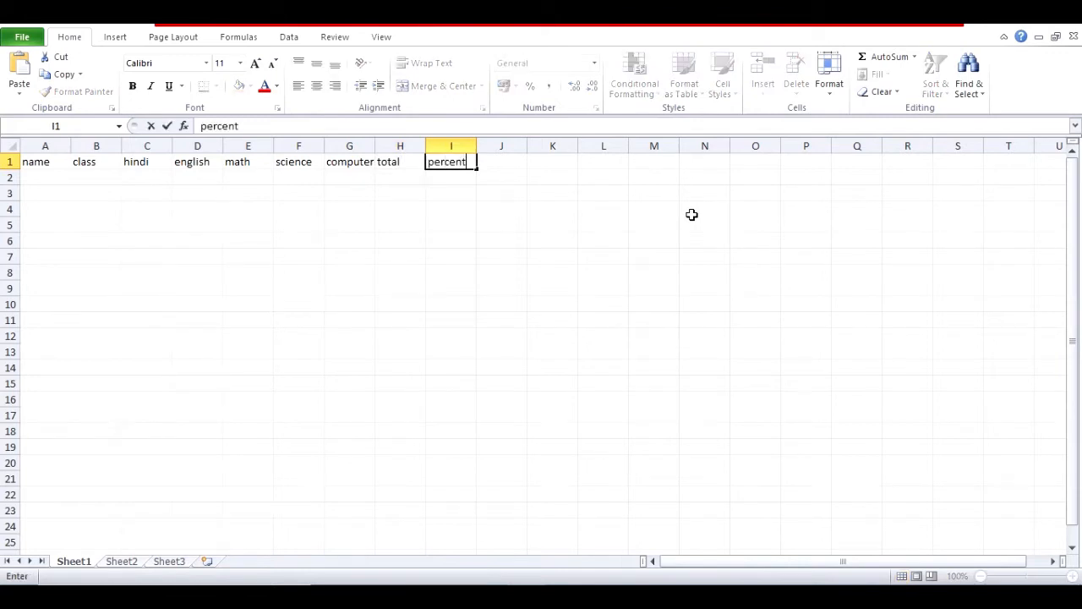
{"action": "type", "text": "ge"}
{"action": "key", "text": "Return"}
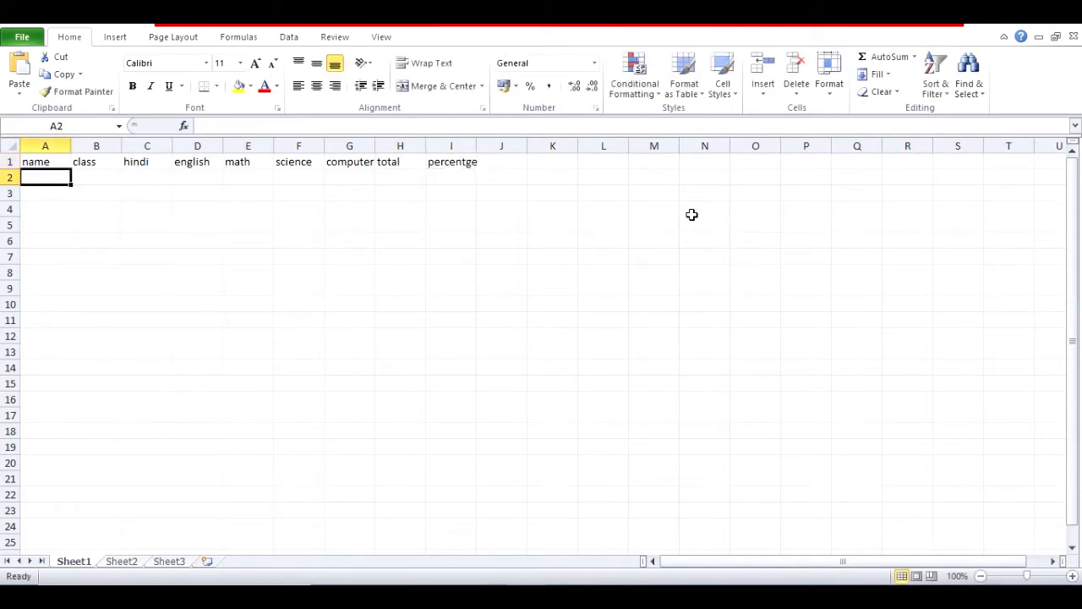
Add the headings grade, max and min in cells J1, K1 and L1
{"action": "key", "text": "Right"}
{"action": "key", "text": "Right"}
{"action": "key", "text": "Right"}
{"action": "key", "text": "Right"}
{"action": "key", "text": "Right"}
{"action": "key", "text": "Right"}
{"action": "key", "text": "Right"}
{"action": "key", "text": "Right"}
{"action": "key", "text": "Right"}
{"action": "key", "text": "Up"}
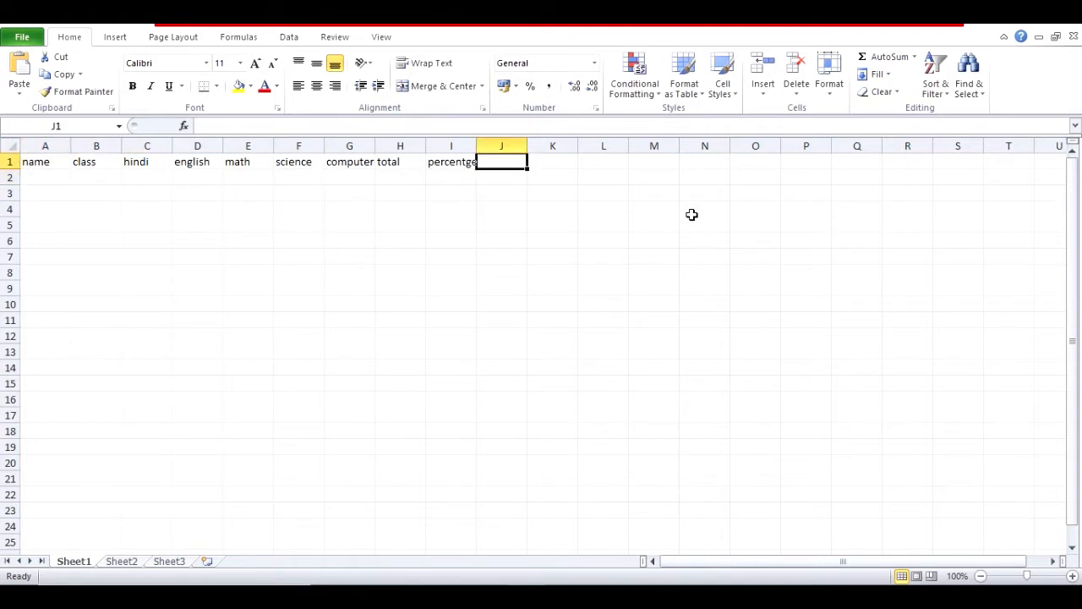
{"action": "type", "text": "grade"}
{"action": "key", "text": "Tab"}
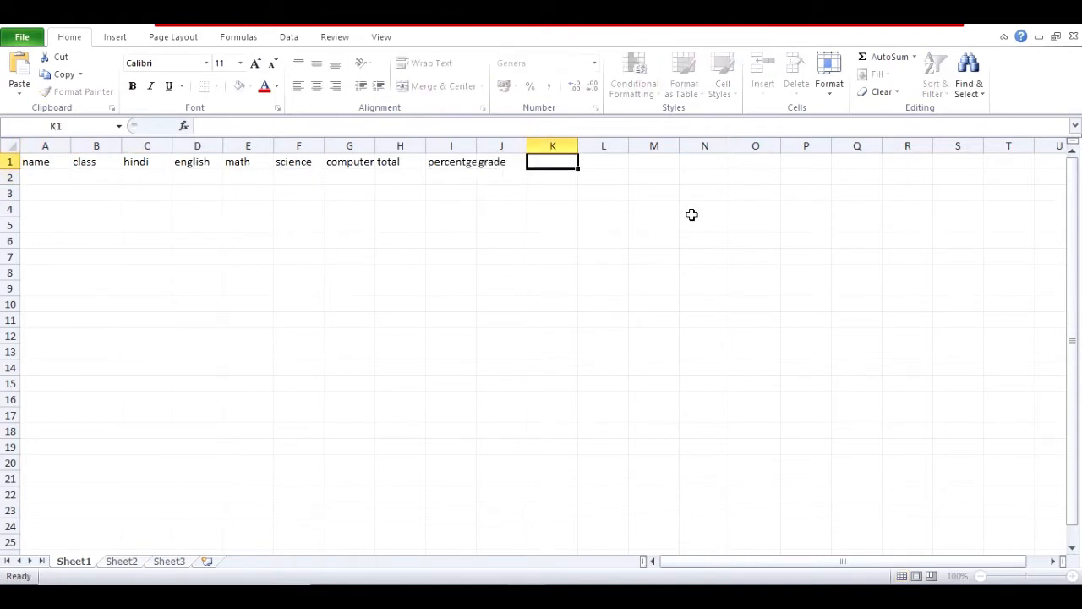
{"action": "type", "text": "ma"}
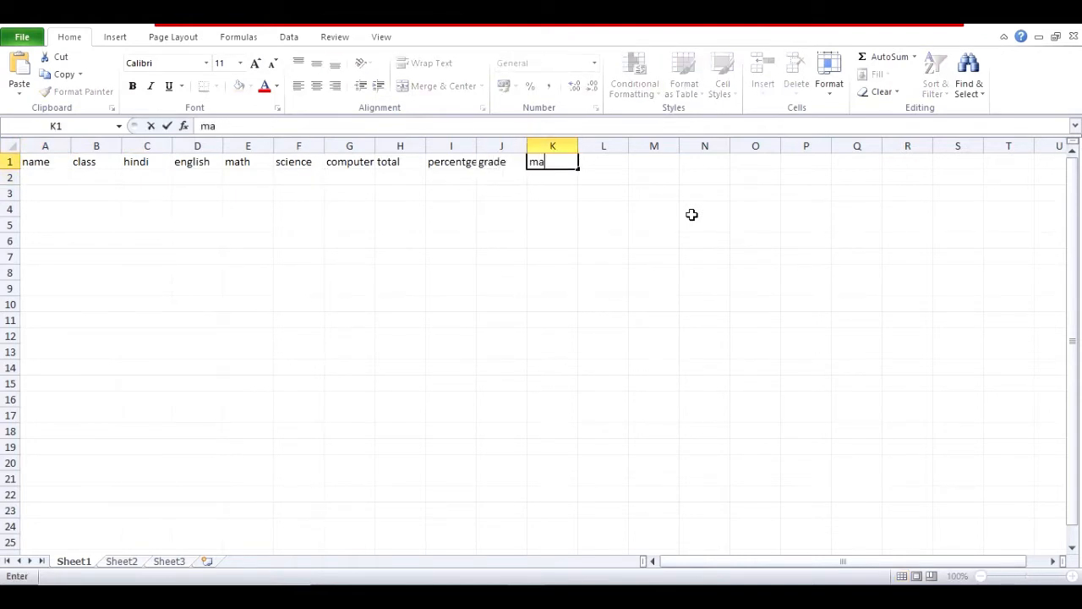
{"action": "type", "text": "x"}
{"action": "key", "text": "Tab"}
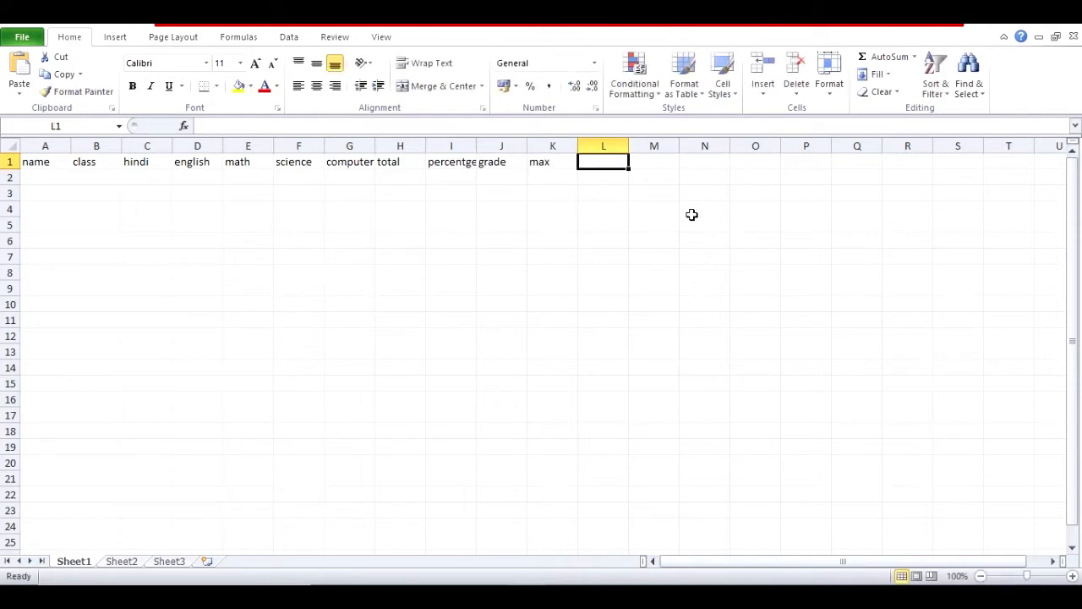
{"action": "type", "text": "mi"}
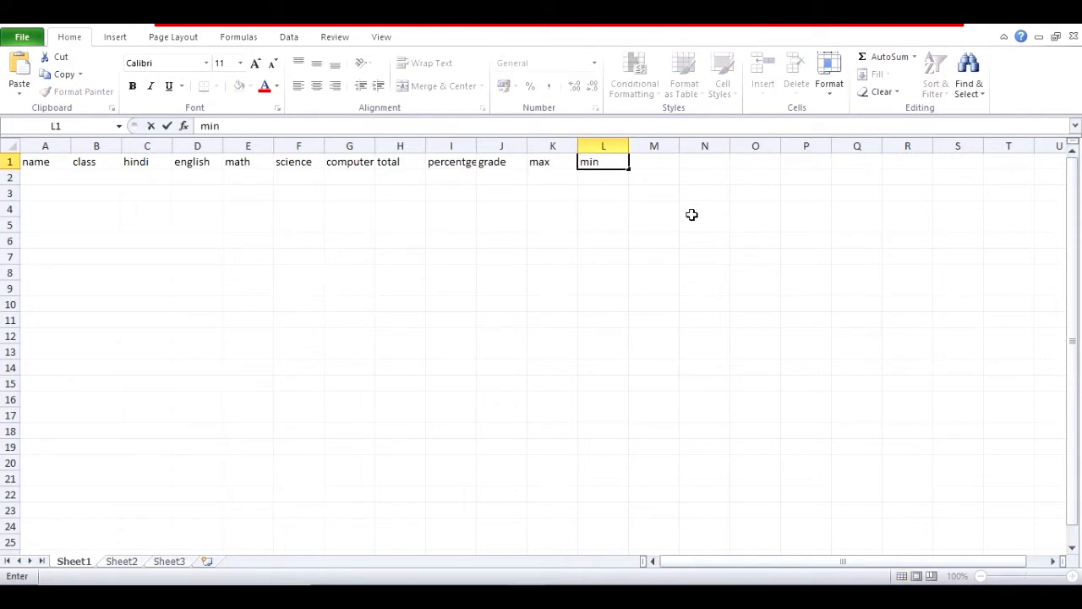
{"action": "type", "text": "n"}
{"action": "key", "text": "Down"}
Enter the first student's name in A2 and the class 12 in B2
{"action": "key", "text": "Left"}
{"action": "key", "text": "Left"}
{"action": "key", "text": "Left"}
{"action": "key", "text": "Left"}
{"action": "key", "text": "Left"}
{"action": "key", "text": "Right"}
{"action": "key", "text": "Right"}
{"action": "key", "text": "Right"}
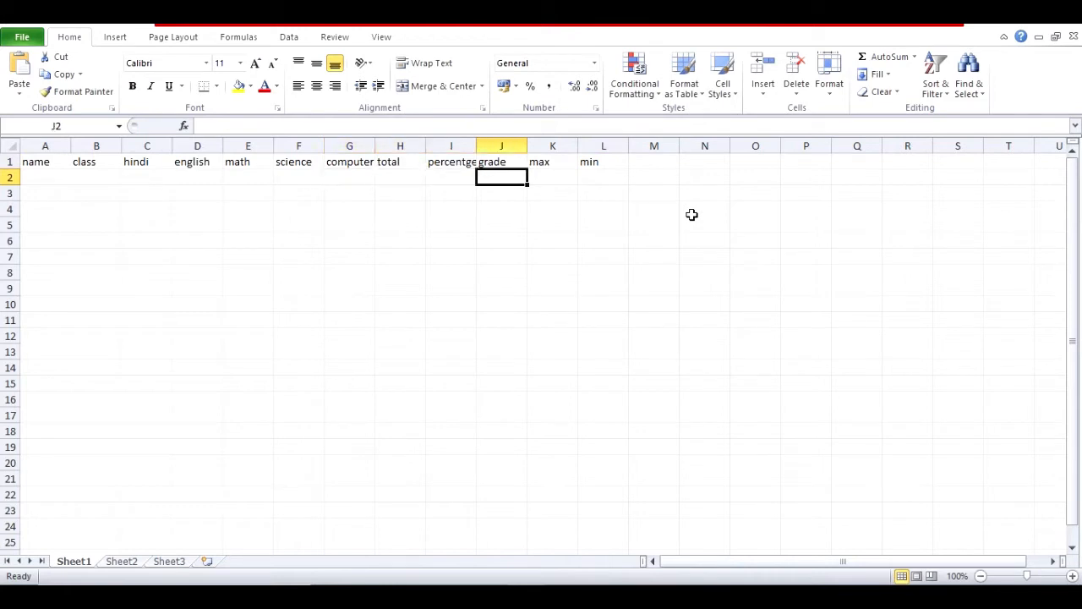
{"action": "key", "text": "Right"}
{"action": "key", "text": "Left"}
{"action": "key", "text": "Left"}
{"action": "key", "text": "Left"}
{"action": "key", "text": "Left"}
{"action": "key", "text": "Left"}
{"action": "key", "text": "Left"}
{"action": "key", "text": "Left"}
{"action": "key", "text": "Left"}
{"action": "key", "text": "Left"}
{"action": "key", "text": "Left"}
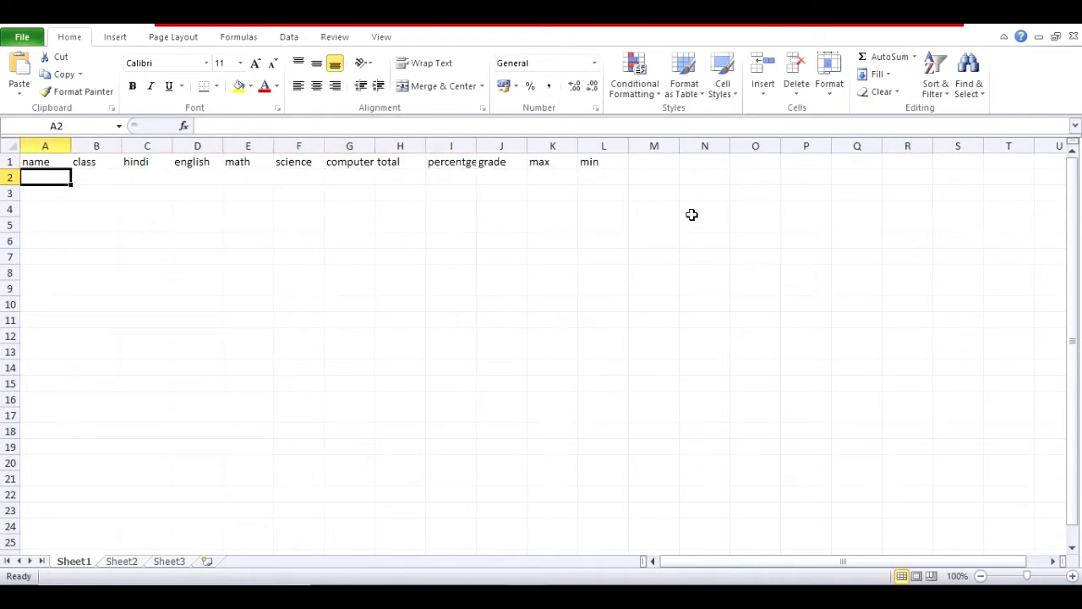
{"action": "type", "text": "a"}
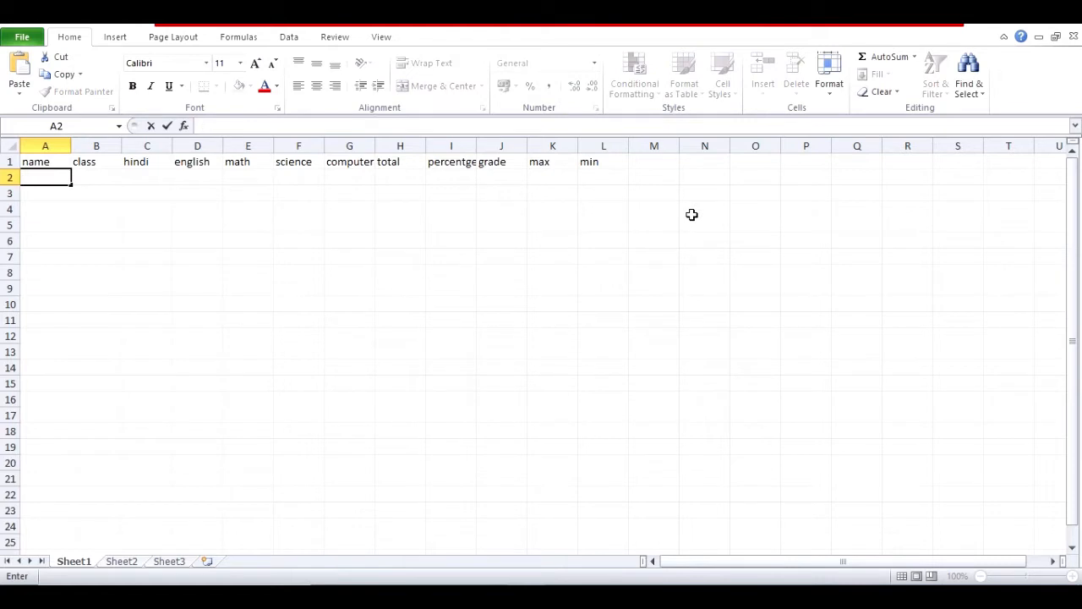
{"action": "type", "text": "ram"}
{"action": "key", "text": "Right"}
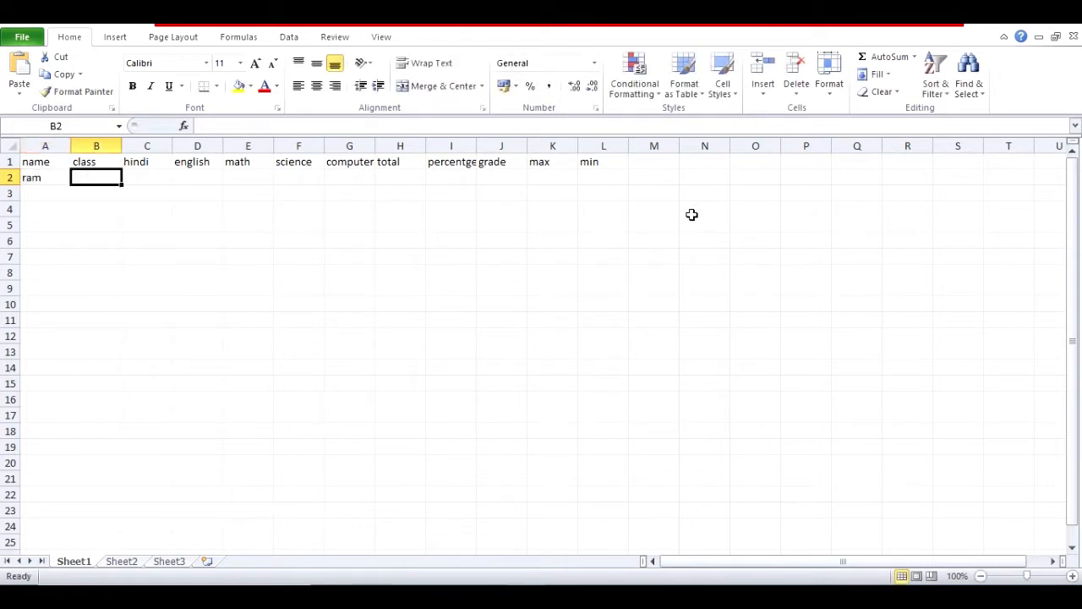
{"action": "type", "text": "12"}
{"action": "key", "text": "Return"}
{"action": "key", "text": "Left"}
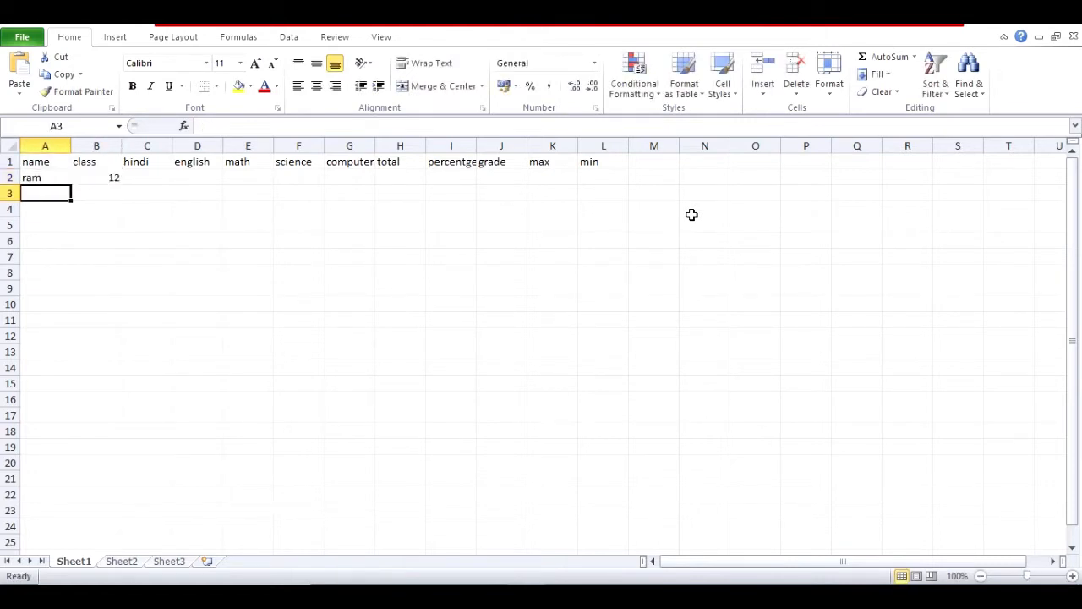
Enter the names of four more students in cells A3 to A6 of the name column
{"action": "type", "text": "raj"}
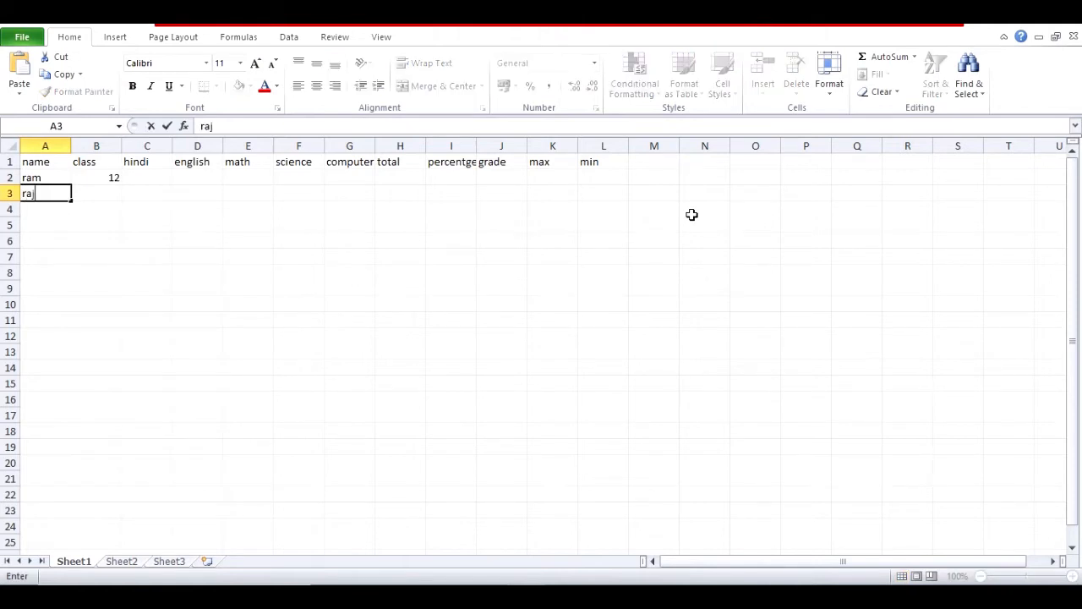
{"action": "key", "text": "Return"}
{"action": "type", "text": "jai"}
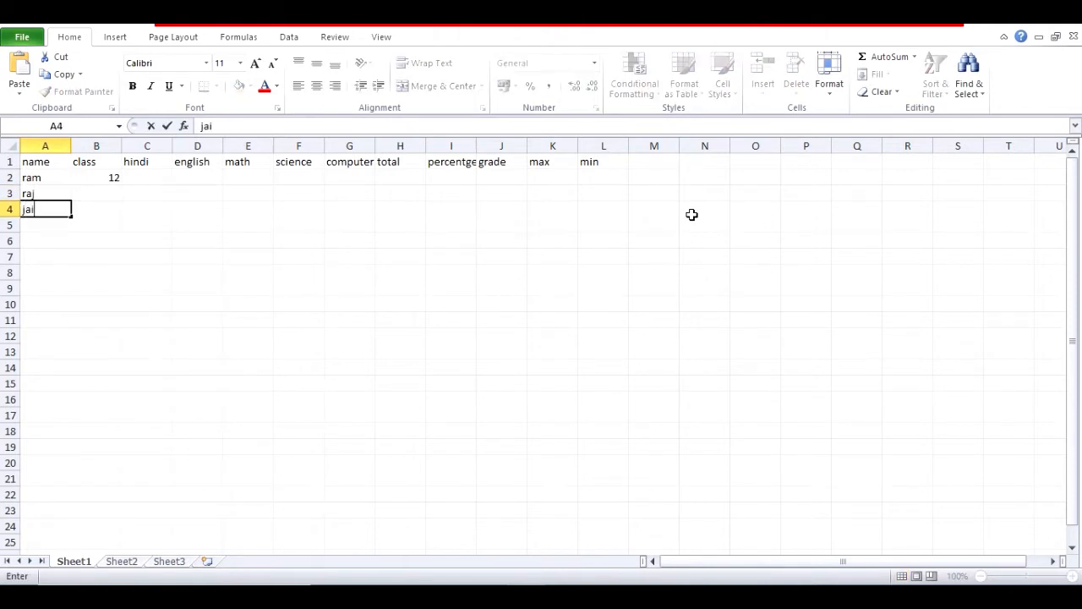
{"action": "key", "text": "Return"}
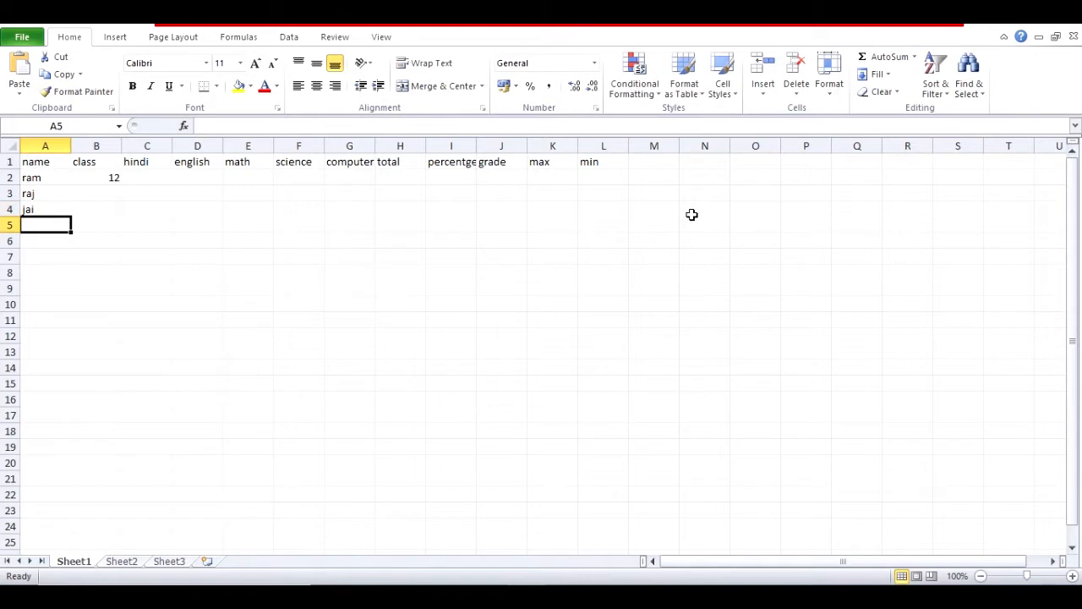
{"action": "type", "text": "sachin"}
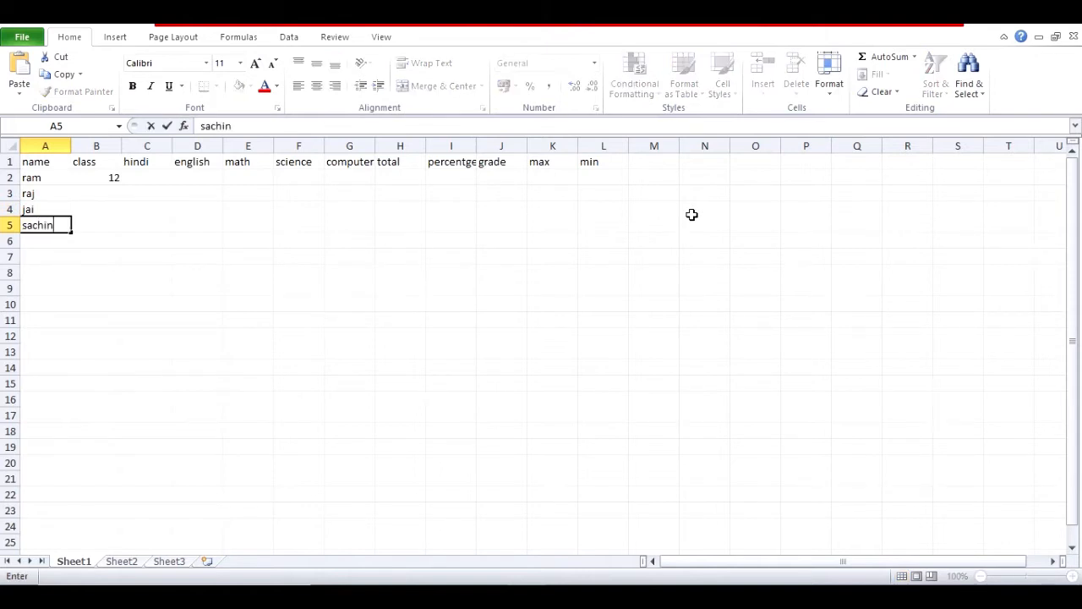
{"action": "key", "text": "Return"}
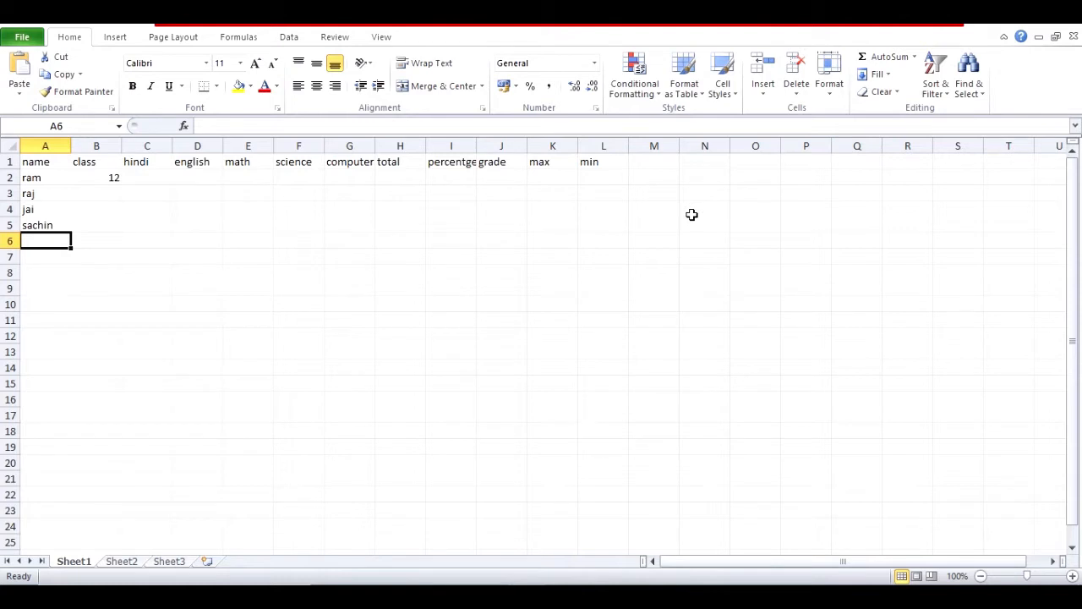
{"action": "type", "text": "pr"}
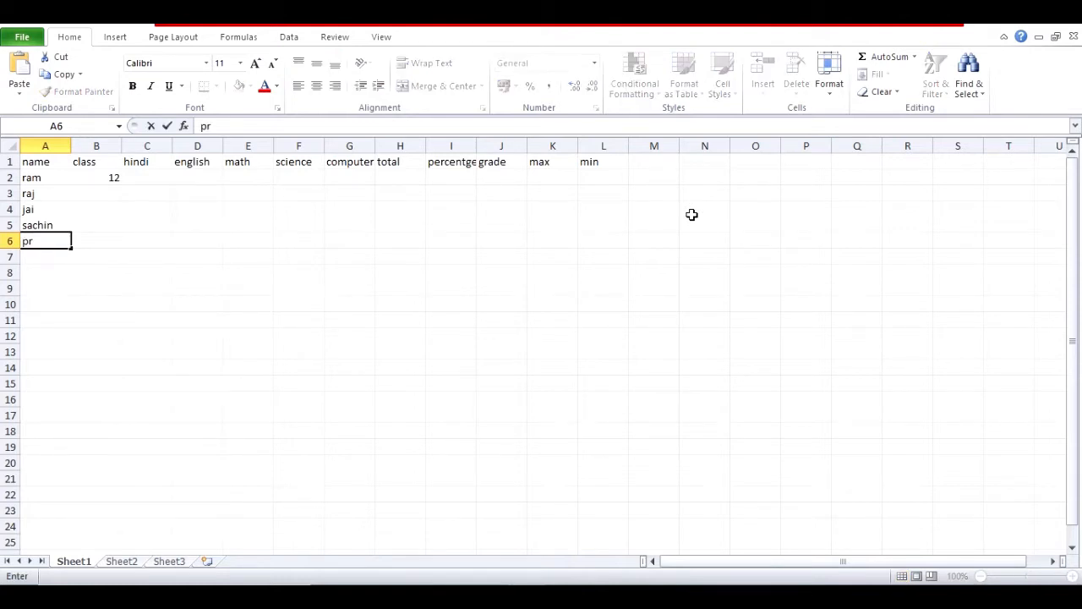
{"action": "type", "text": "aven"}
{"action": "key", "text": "Return"}
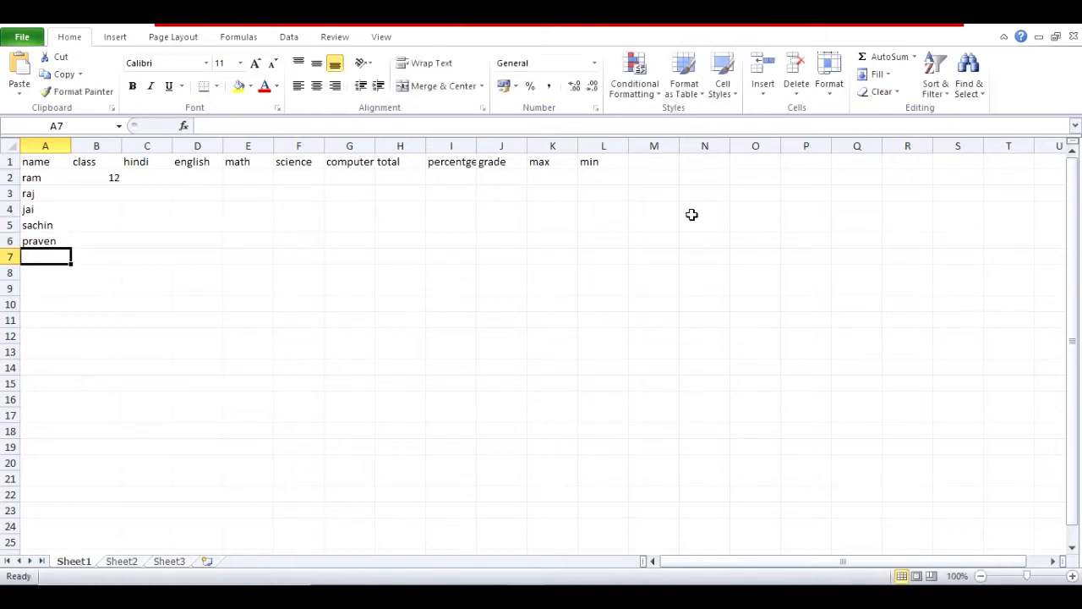
Fill the class value 12 from B2 down through B6 for the remaining students
{"action": "key", "text": "Up"}
{"action": "key", "text": "Up"}
{"action": "key", "text": "Up"}
{"action": "key", "text": "Up"}
{"action": "key", "text": "Up"}
{"action": "key", "text": "Right"}
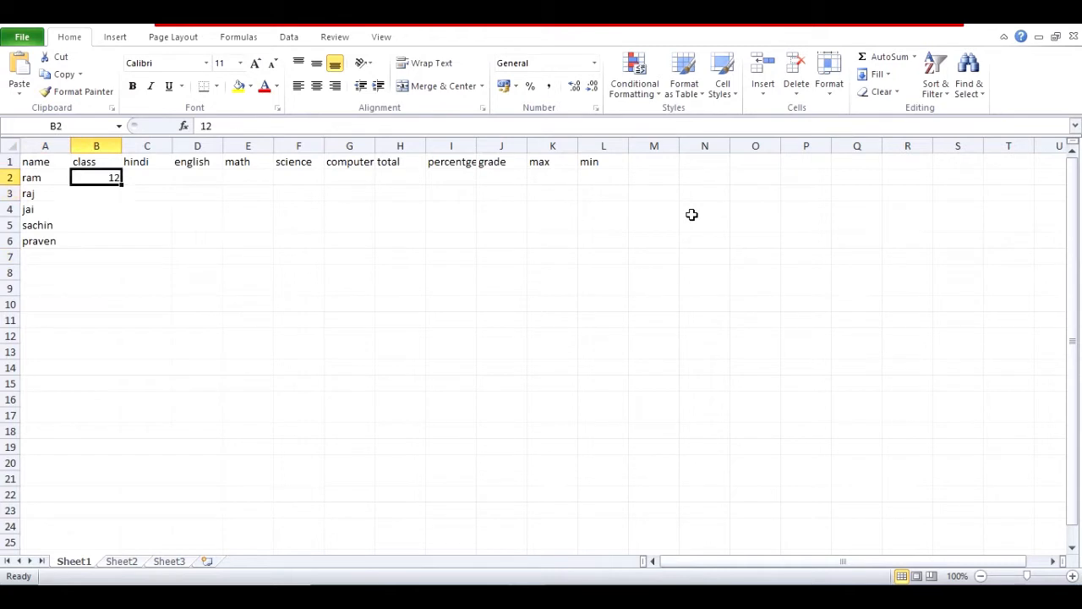
{"action": "key", "text": "Down"}
{"action": "key", "text": "Down"}
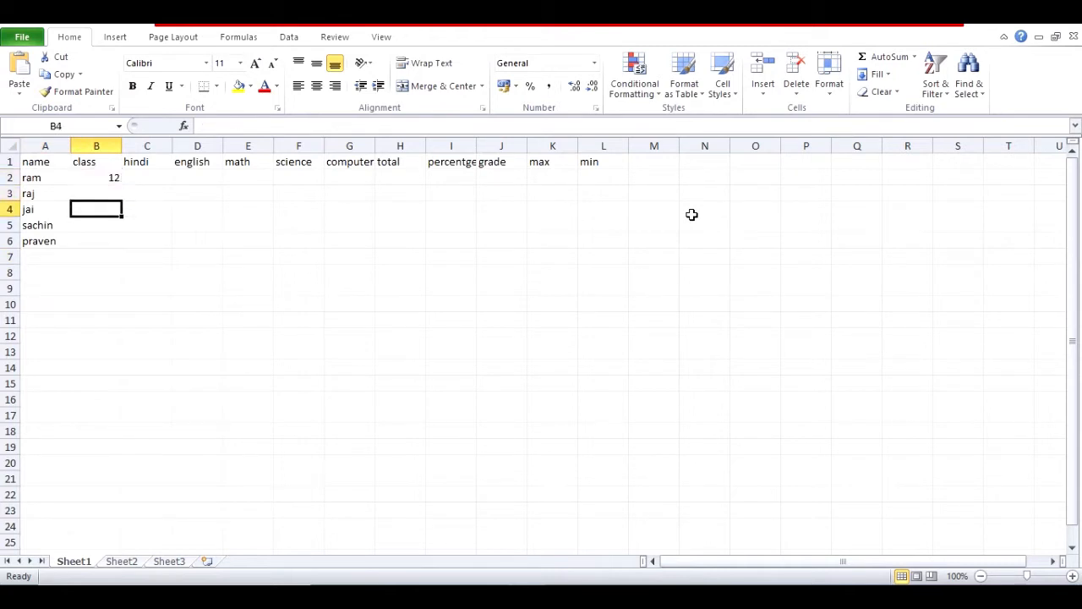
{"action": "key", "text": "Up"}
{"action": "key", "text": "Up"}
{"action": "key", "text": "Up"}
{"action": "key", "text": "Down"}
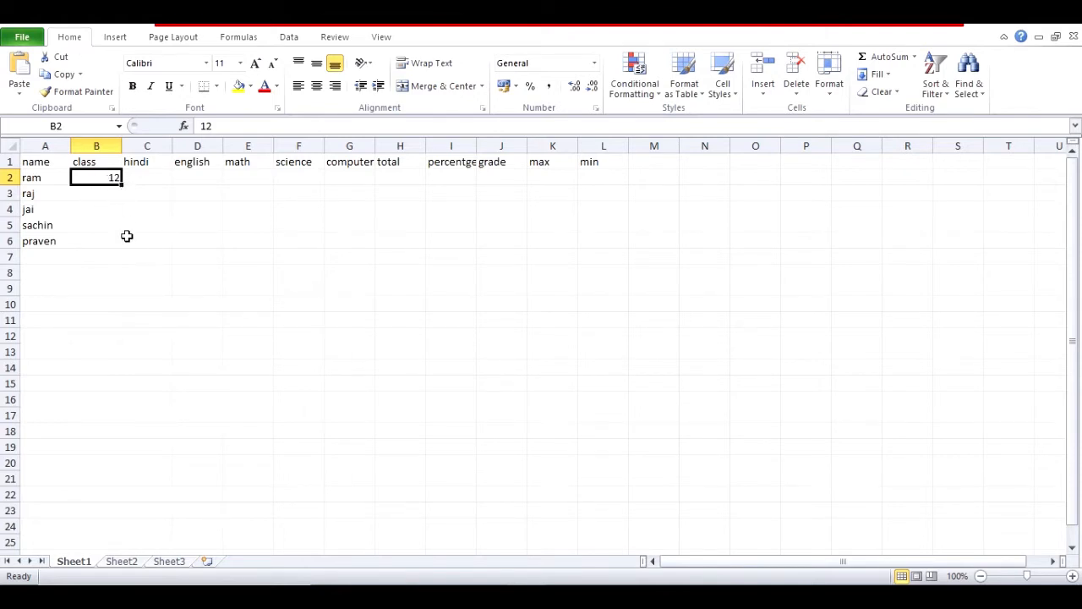
{"action": "left_click_drag", "start_coordinate": [124, 186], "coordinate": [125, 253]}
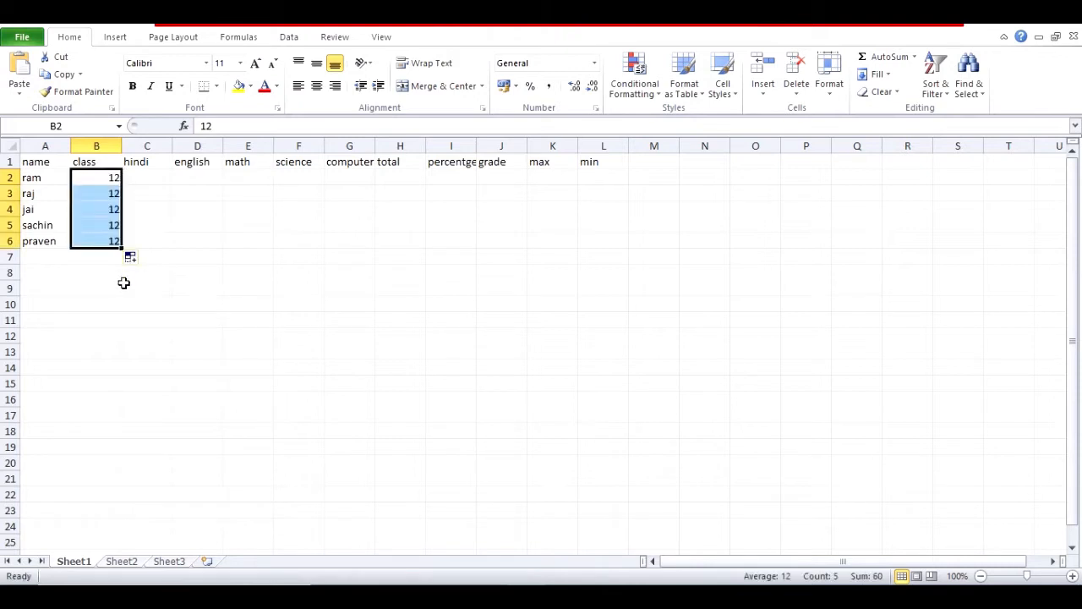
Enter the first student's marks 77, 88, 99, 77 and 66 in cells C2 to G2
{"action": "left_click", "coordinate": [172, 301]}
{"action": "left_click", "coordinate": [152, 177]}
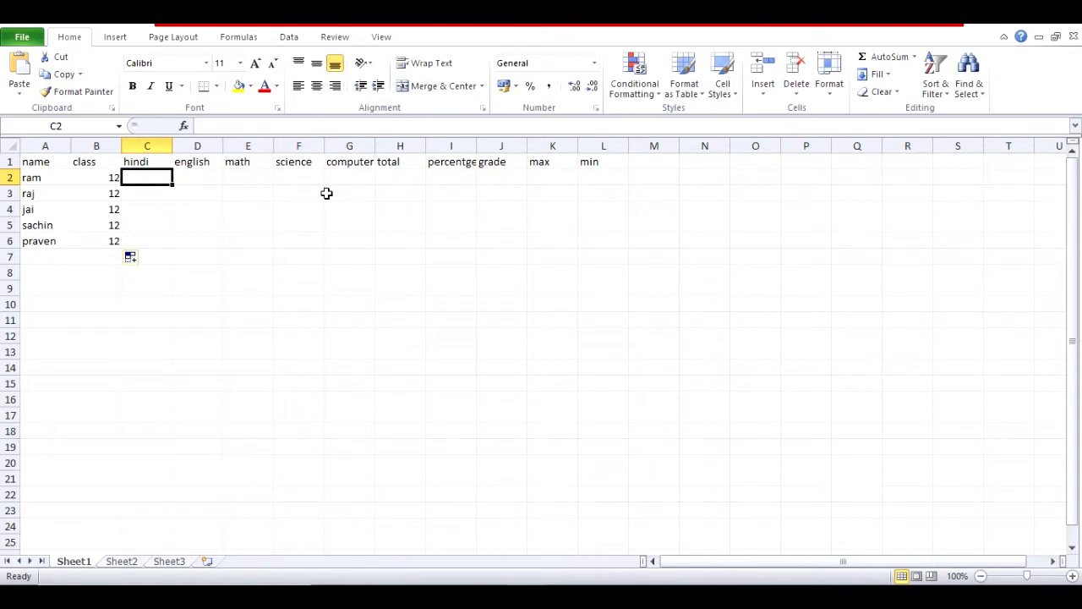
{"action": "type", "text": "77"}
{"action": "key", "text": "Tab"}
{"action": "type", "text": "88"}
{"action": "key", "text": "Tab"}
{"action": "type", "text": "99"}
{"action": "key", "text": "Tab"}
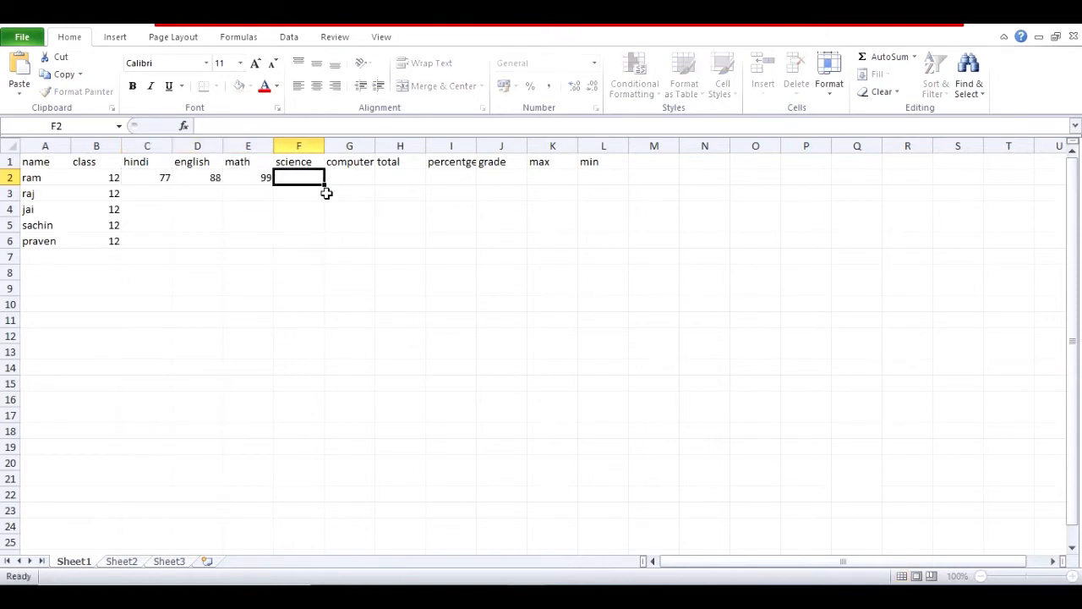
{"action": "type", "text": "77"}
{"action": "key", "text": "Tab"}
{"action": "type", "text": "66"}
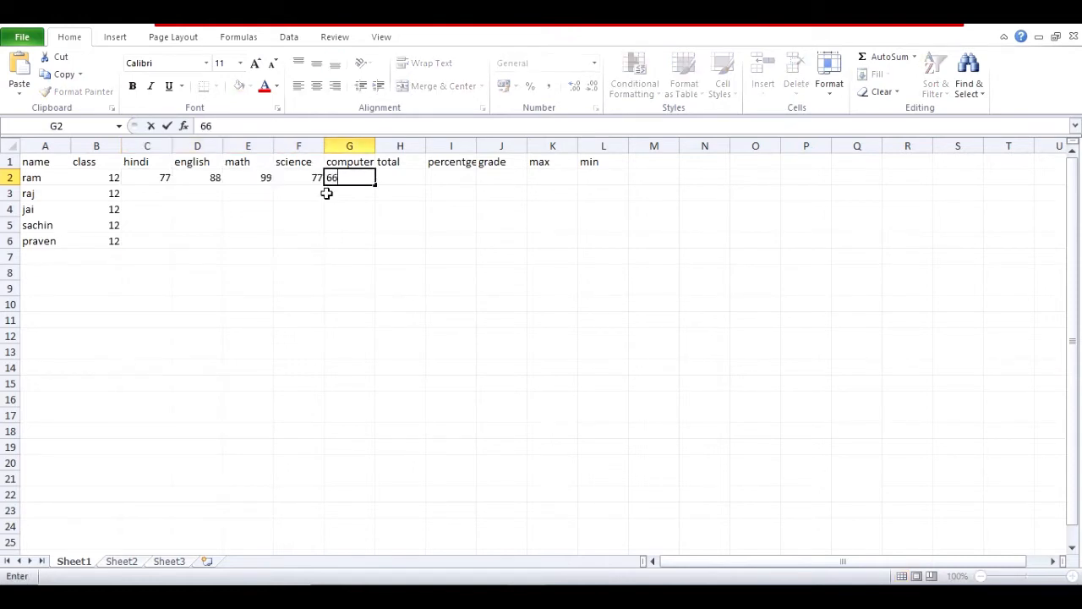
Enter the science and computer marks 56 and 56 in F3 and G3, and 67 and 77 in F4 and G4
{"action": "left_click", "coordinate": [326, 193]}
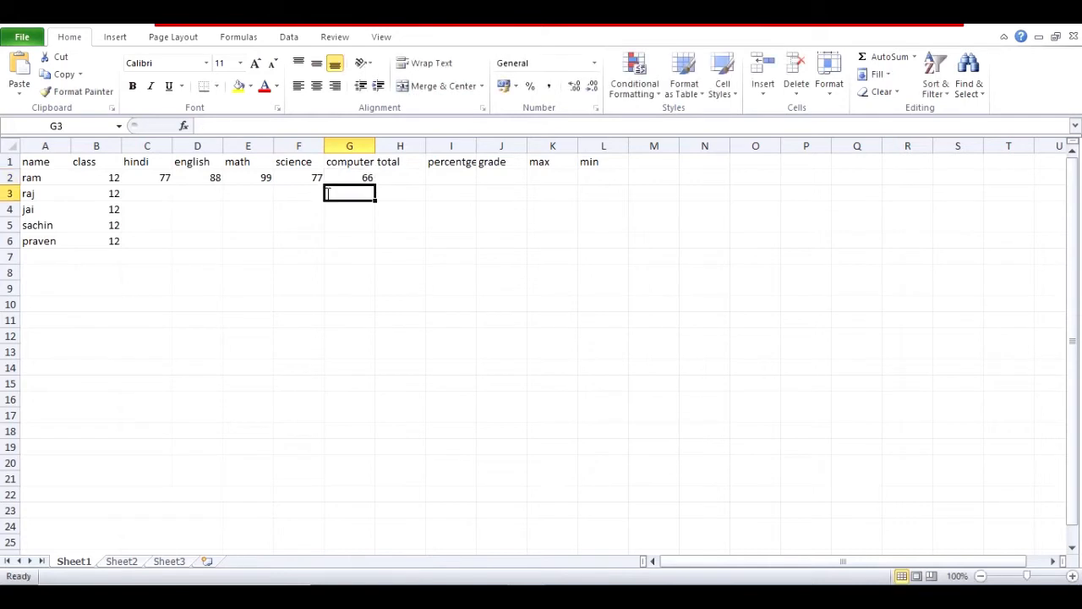
{"action": "type", "text": "56"}
{"action": "left_click", "coordinate": [323, 194]}
{"action": "type", "text": "56"}
{"action": "key", "text": "Return"}
{"action": "type", "text": "677"}
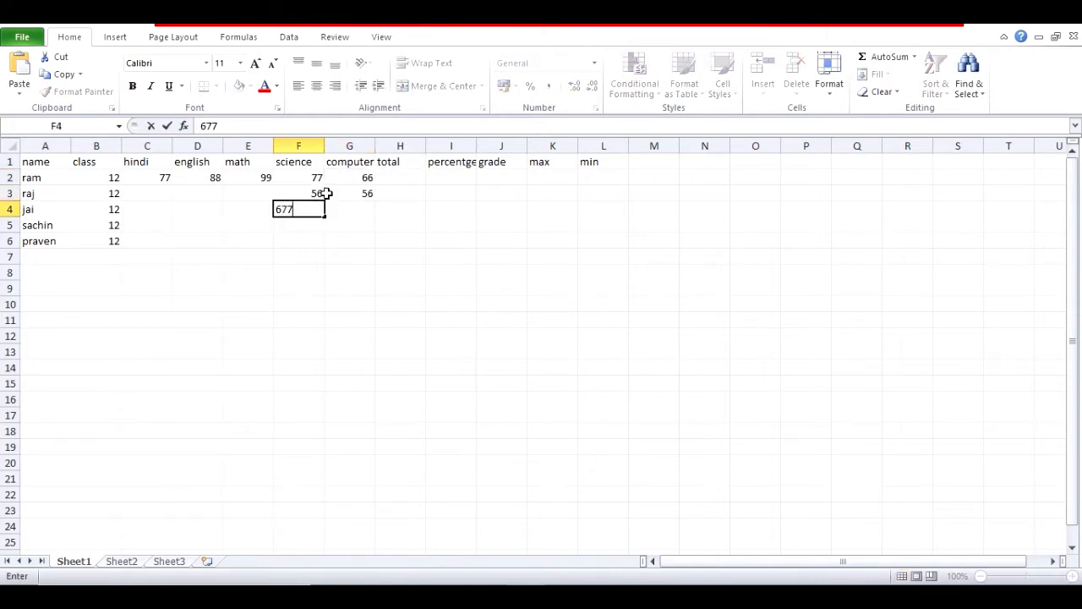
{"action": "key", "text": "Tab"}
{"action": "type", "text": "77"}
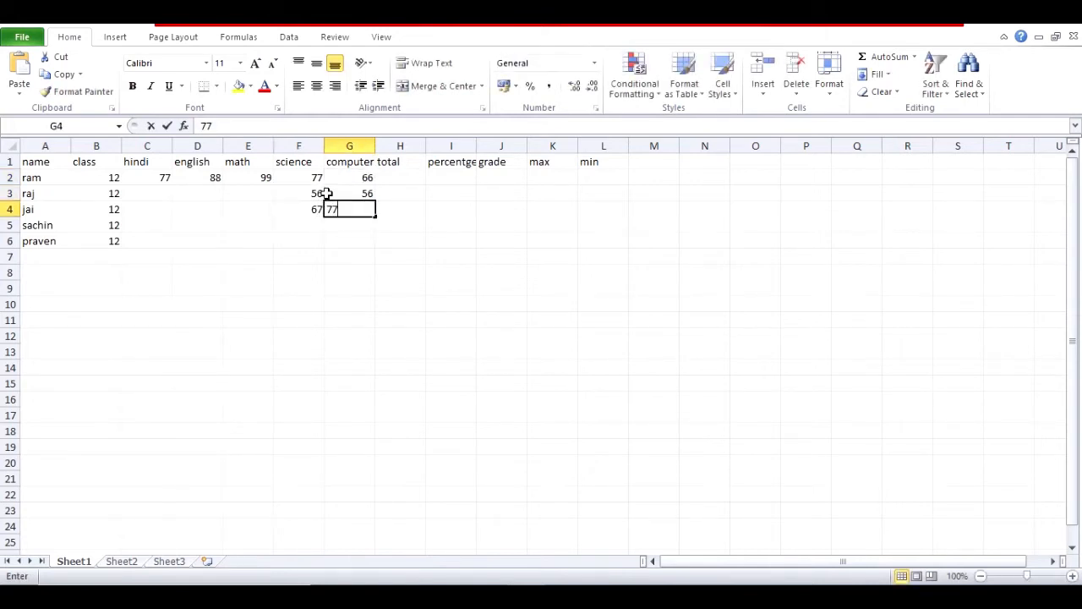
Enter the fourth student's math, science and computer marks 67, 87 and 88 in cells E5 to G5
{"action": "key", "text": "Return"}
{"action": "type", "text": "88"}
{"action": "key", "text": "Left"}
{"action": "type", "text": "7"}
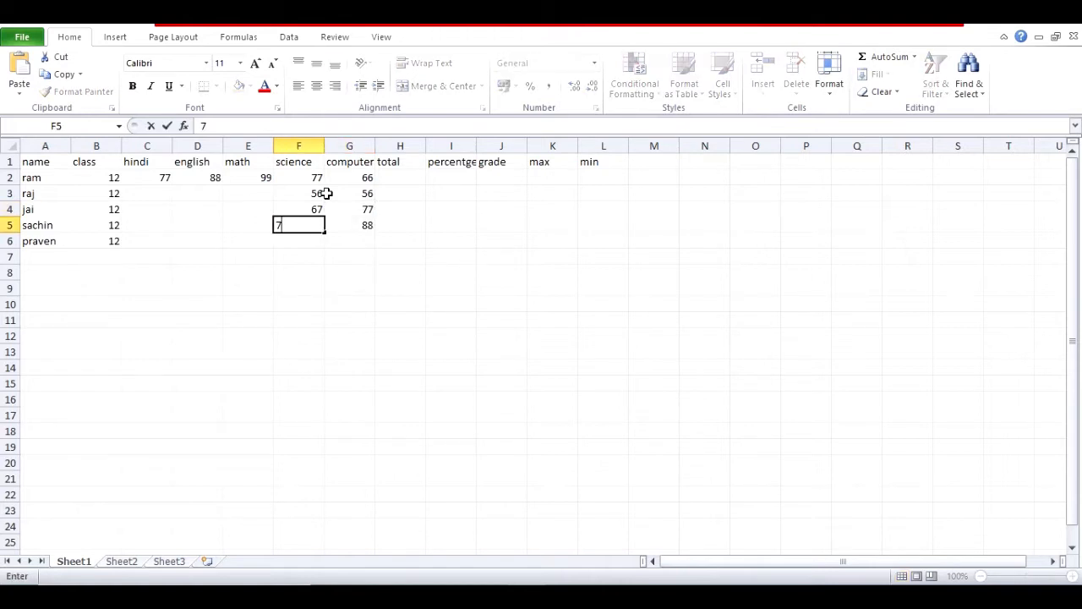
{"action": "key", "text": "Left"}
{"action": "type", "text": "67"}
{"action": "key", "text": "Right"}
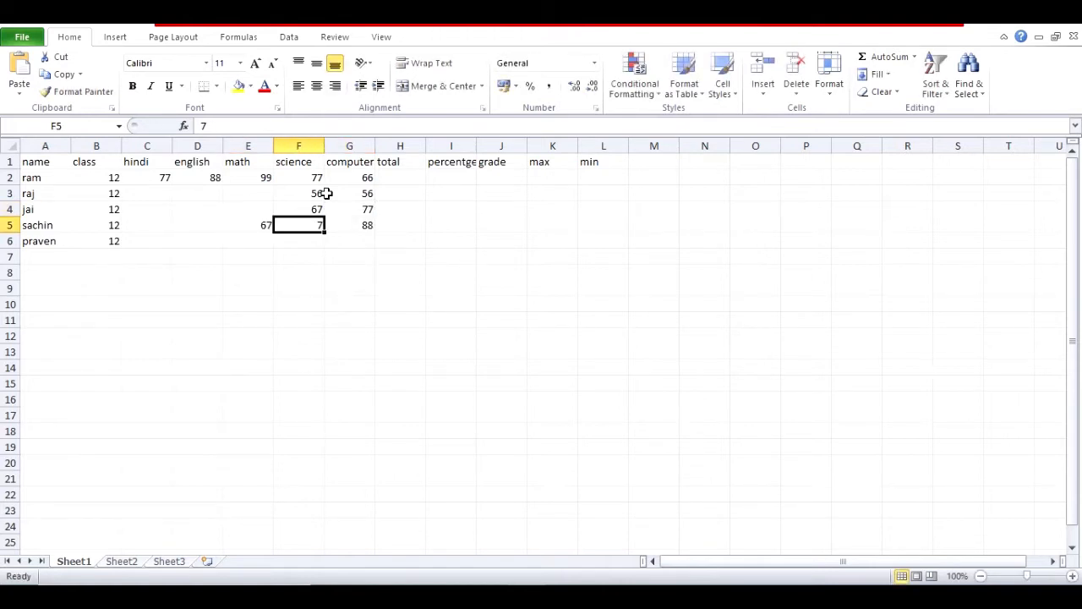
{"action": "type", "text": "87"}
Enter the math marks 87 in E4 and 78 in E3, and the english mark 67 in D3 and D4
{"action": "key", "text": "Up"}
{"action": "key", "text": "Left"}
{"action": "type", "text": "87"}
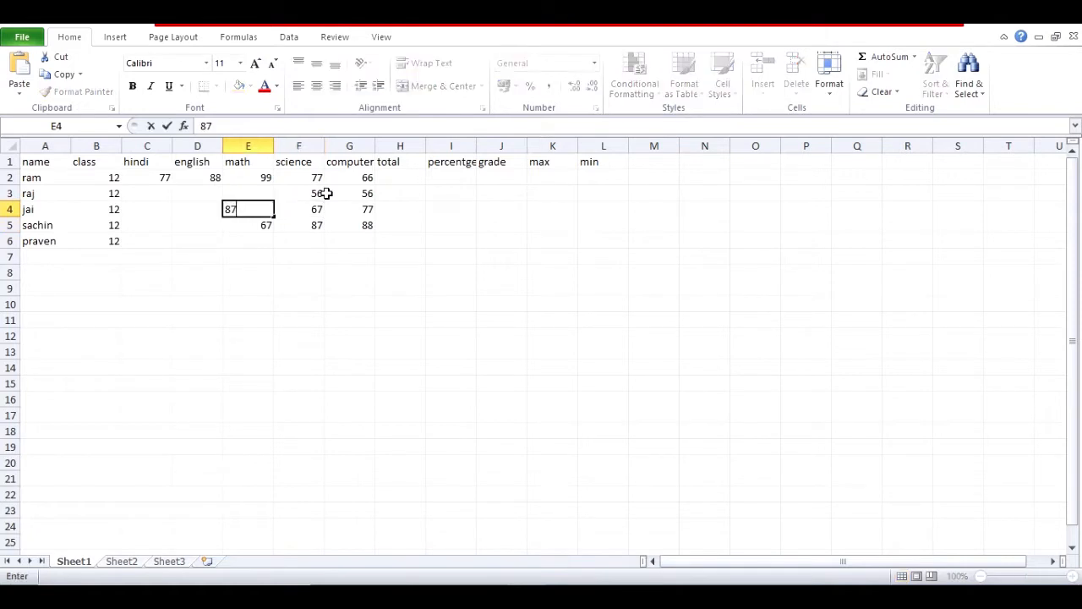
{"action": "key", "text": "Up"}
{"action": "type", "text": "78"}
{"action": "key", "text": "Left"}
{"action": "type", "text": "67"}
{"action": "key", "text": "Down"}
{"action": "type", "text": "67"}
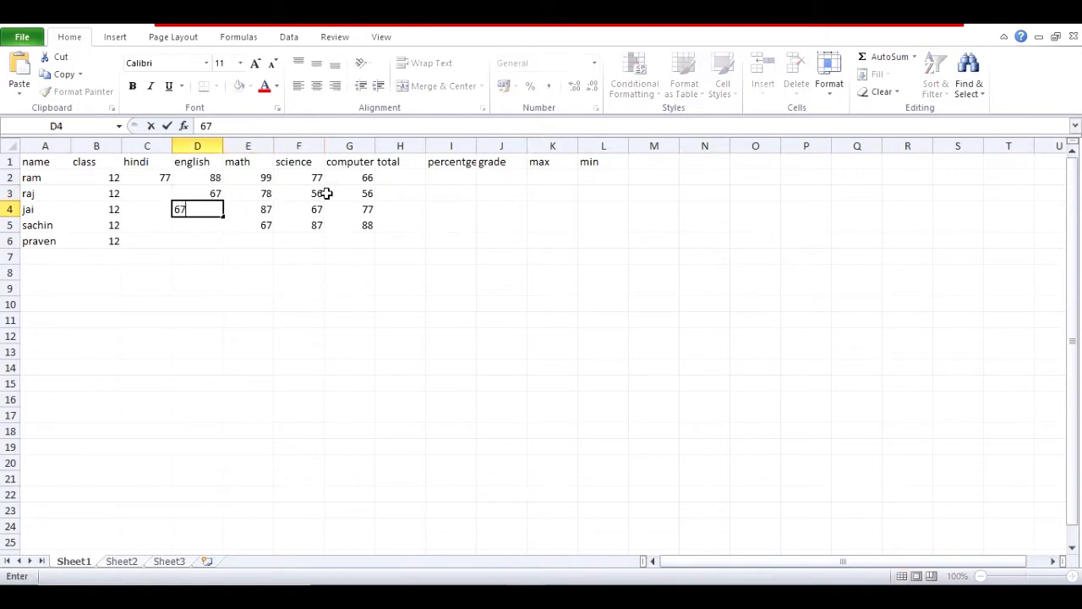
Complete the hindi column with 67 in C3, 56 in C4 and 65 in both C5 and C6
{"action": "key", "text": "Left"}
{"action": "type", "text": "56"}
{"action": "key", "text": "Up"}
{"action": "type", "text": "67"}
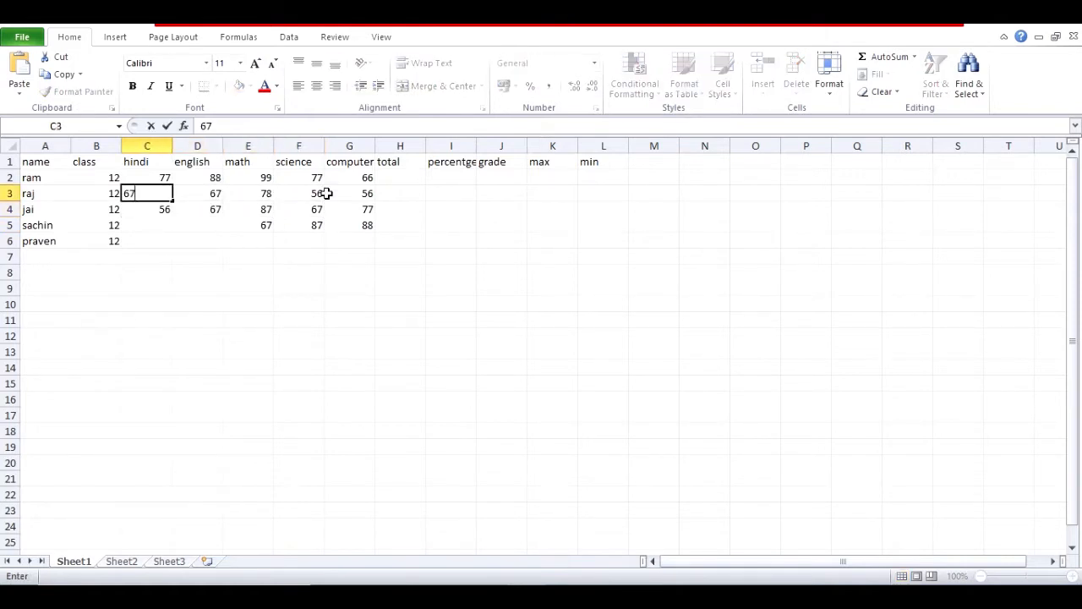
{"action": "key", "text": "Down"}
{"action": "key", "text": "Down"}
{"action": "type", "text": "65"}
{"action": "key", "text": "Down"}
{"action": "type", "text": "65"}
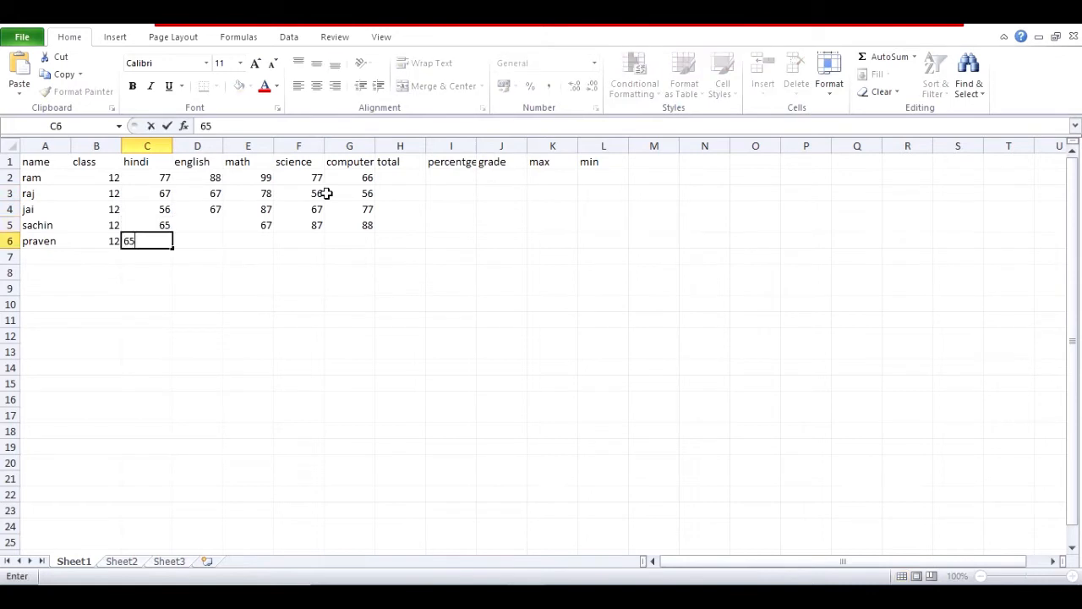
Enter the remaining english marks, 67 in D6 and 87 in D5
{"action": "key", "text": "Right"}
{"action": "type", "text": "67"}
{"action": "key", "text": "Up"}
{"action": "type", "text": "67"}
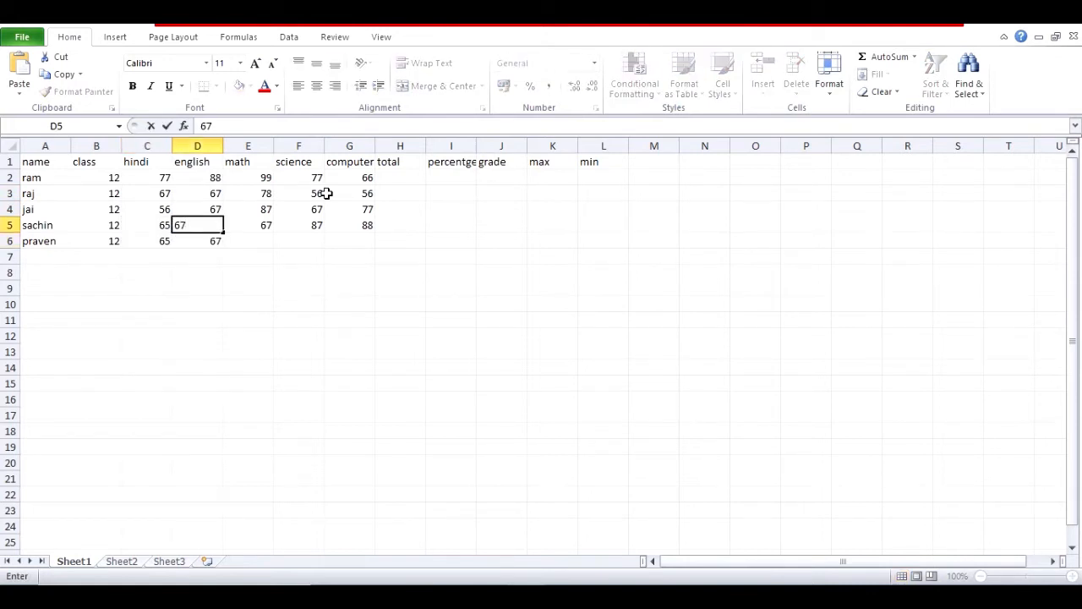
{"action": "key", "text": "BackSpace"}
{"action": "key", "text": "BackSpace"}
{"action": "type", "text": "87"}
{"action": "key", "text": "Down"}
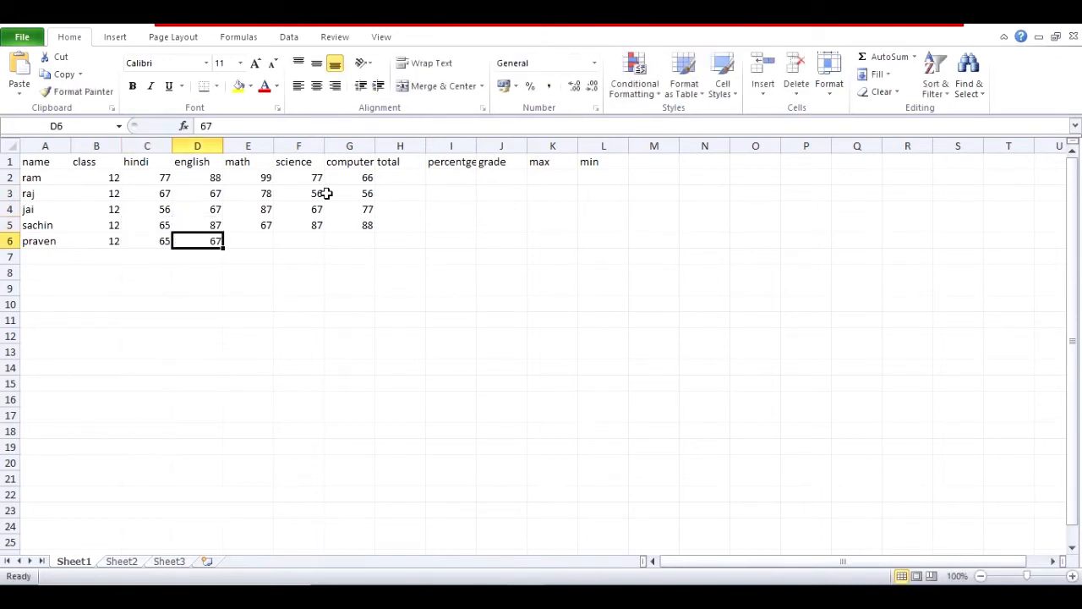
Enter the last student's math, science and computer marks 98, 84 and 45 in cells E6 to G6
{"action": "key", "text": "Right"}
{"action": "type", "text": "98"}
{"action": "key", "text": "Right"}
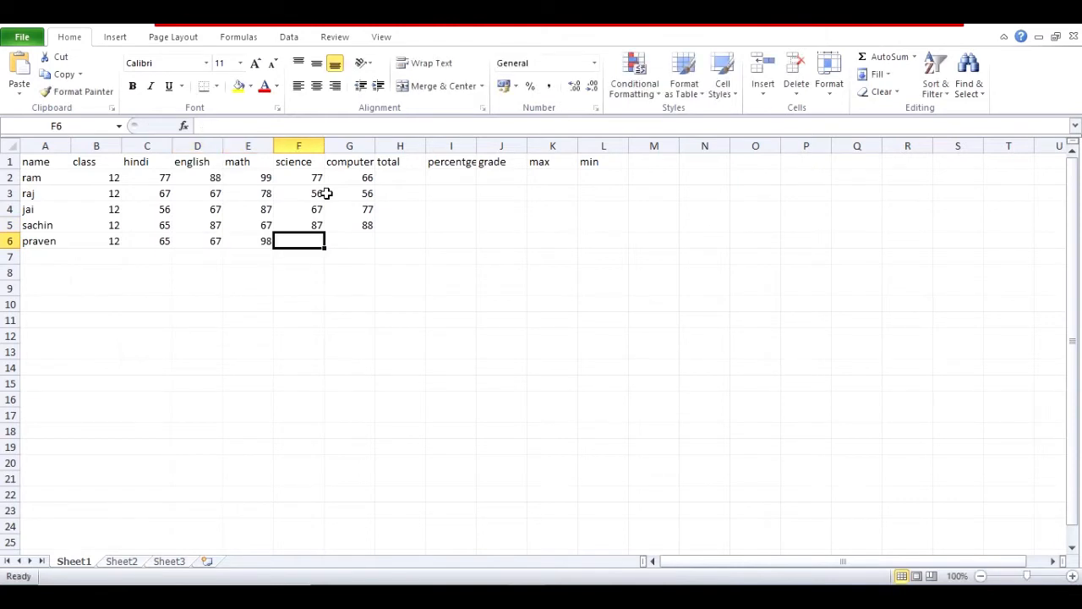
{"action": "type", "text": "84"}
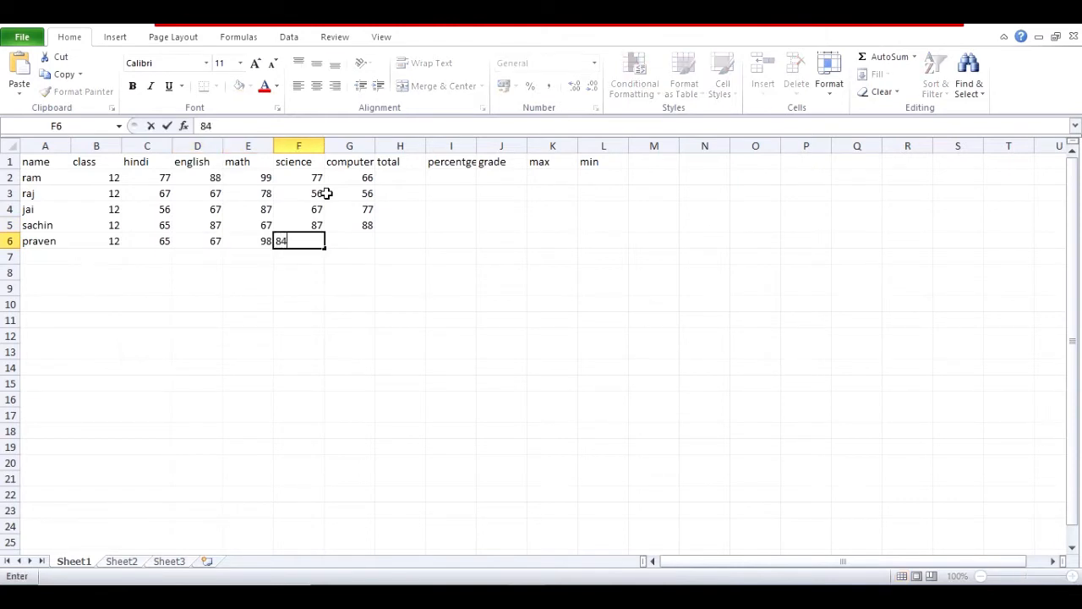
{"action": "key", "text": "Right"}
{"action": "type", "text": "45"}
{"action": "key", "text": "Right"}
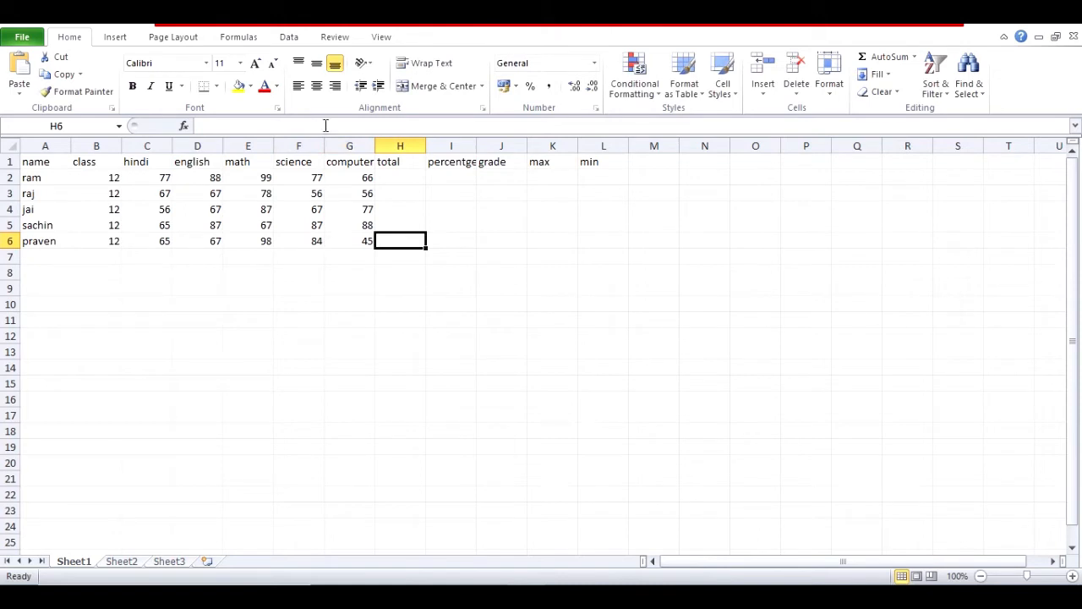
Widen column I to fit its percentage heading and insert a new sheet column before the name column
{"action": "left_click", "coordinate": [276, 337]}
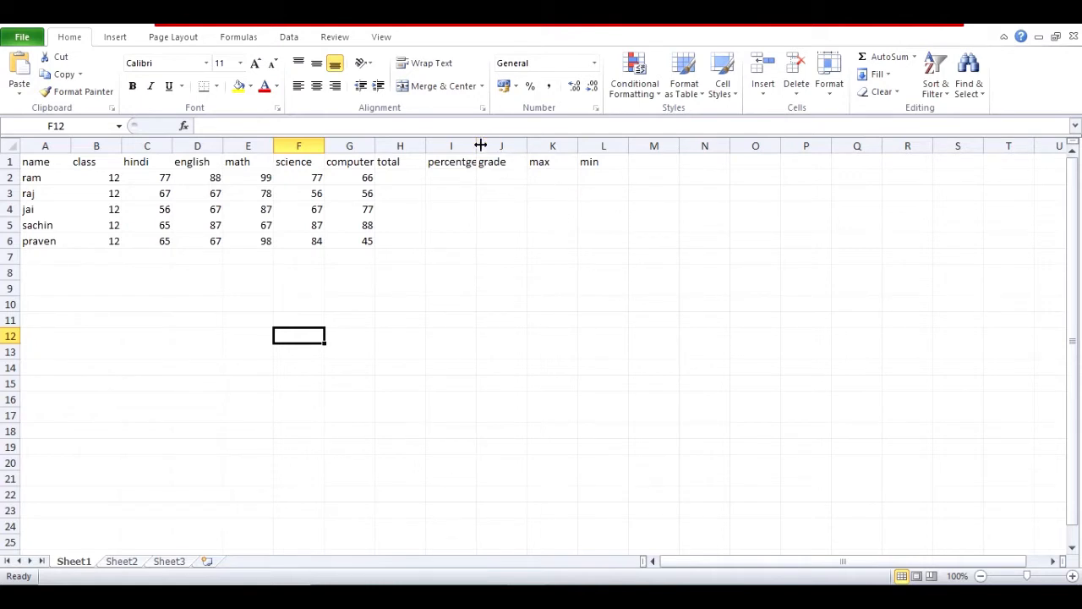
{"action": "left_click_drag", "start_coordinate": [478, 145], "coordinate": [484, 145]}
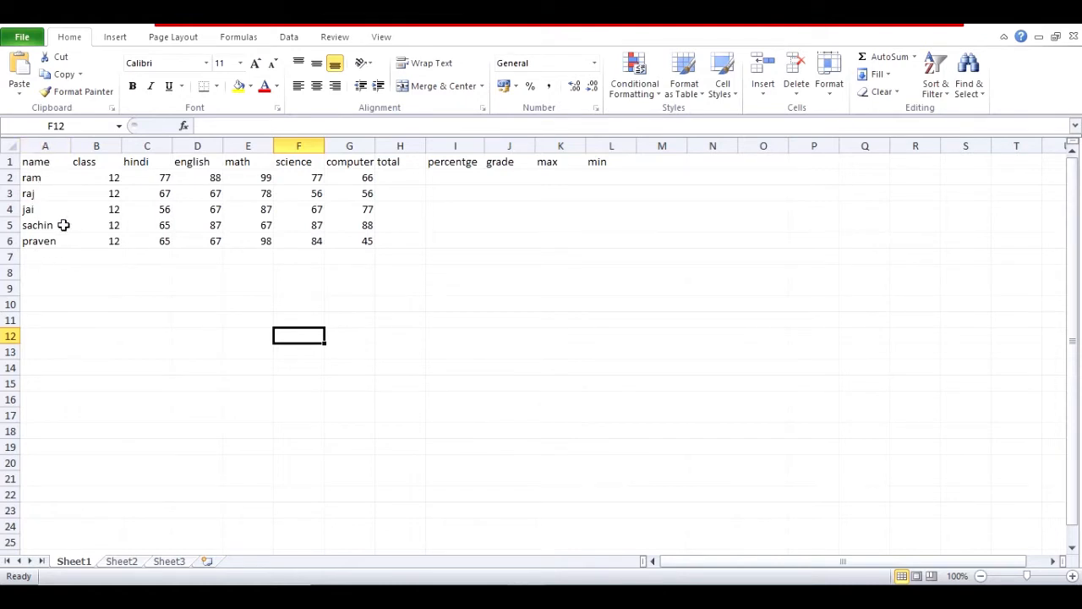
{"action": "left_click", "coordinate": [39, 142]}
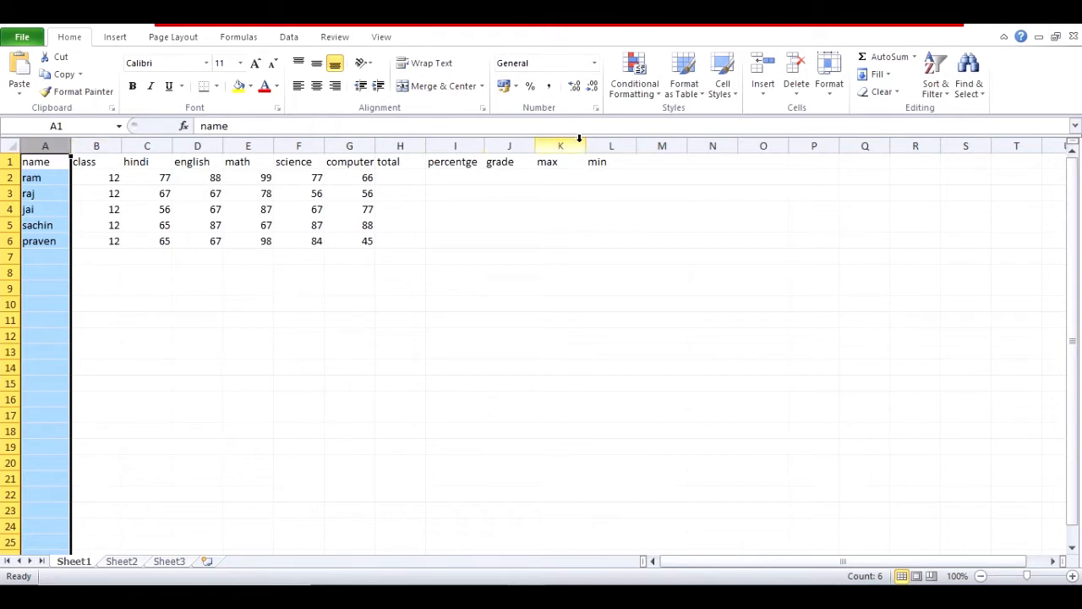
{"action": "left_click", "coordinate": [765, 90]}
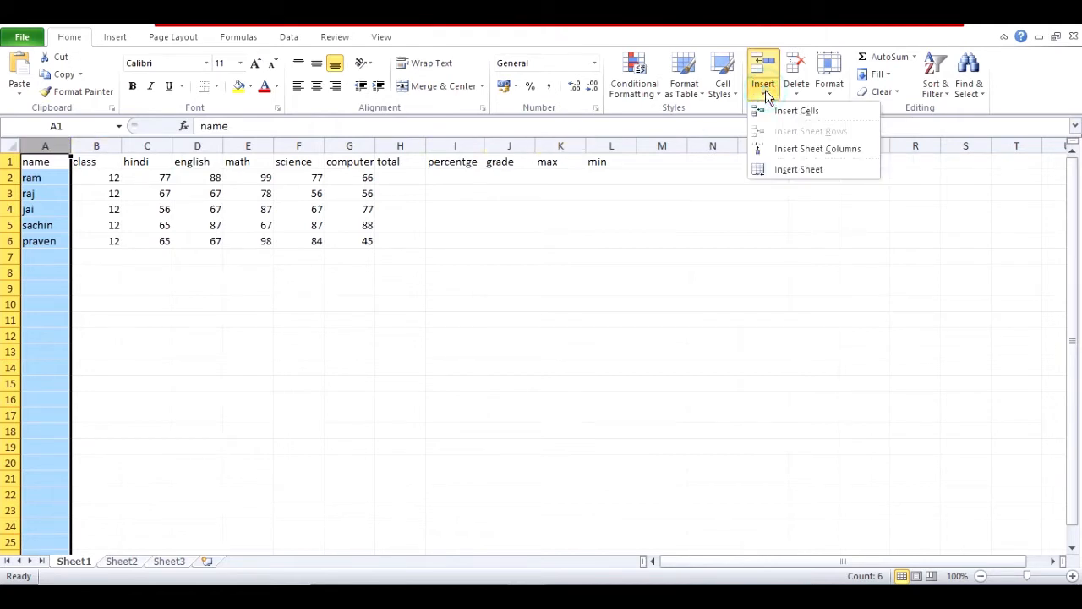
{"action": "left_click", "coordinate": [801, 153]}
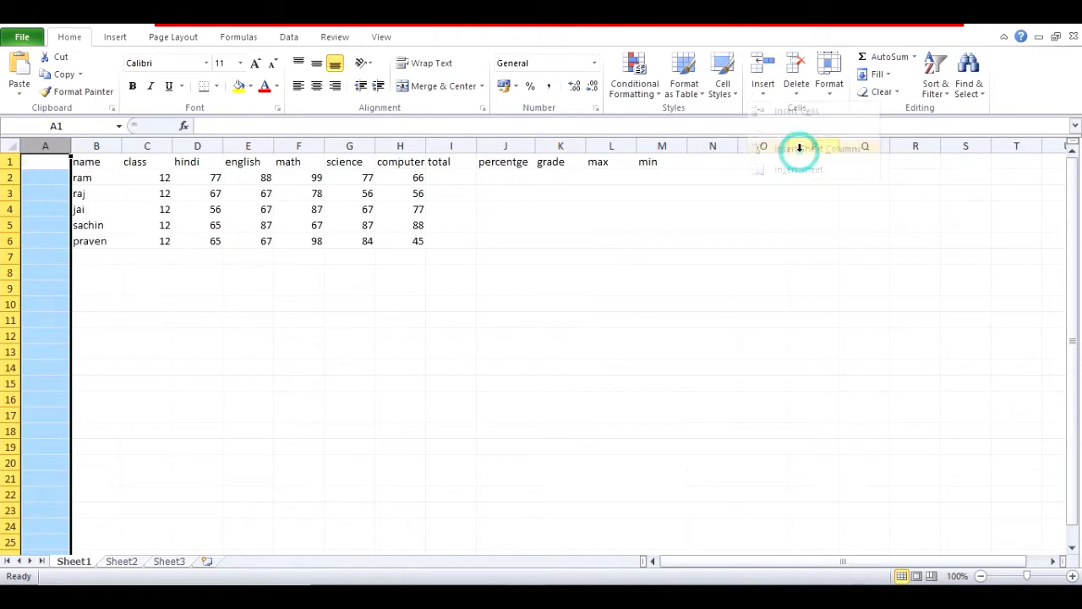
Enter the heading S.no in A1 and the serial numbers 1 and 2 in A2 and A3
{"action": "left_click", "coordinate": [37, 164]}
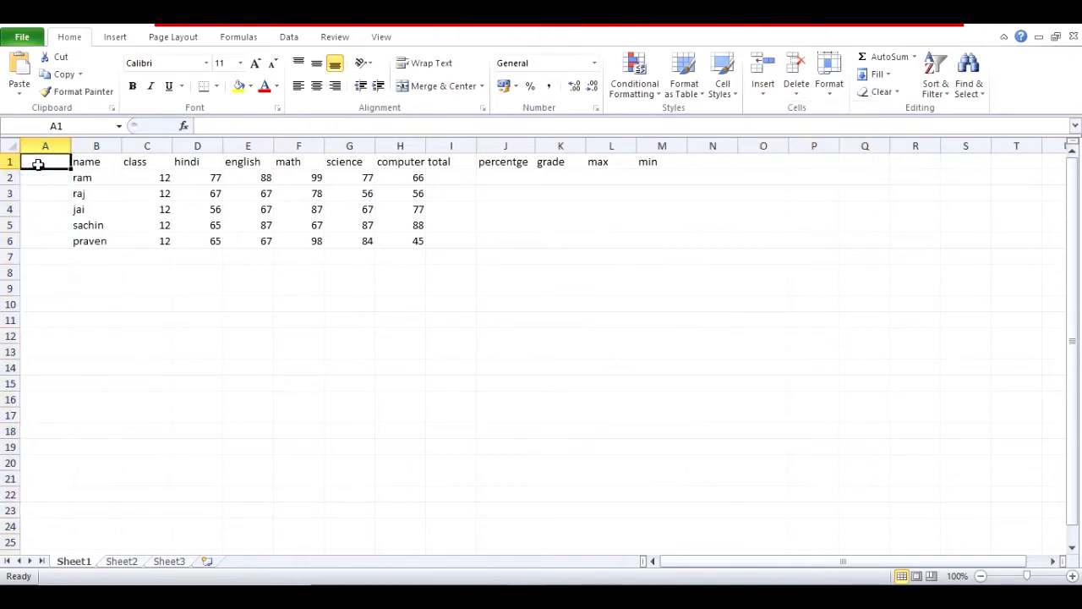
{"action": "type", "text": "S.no"}
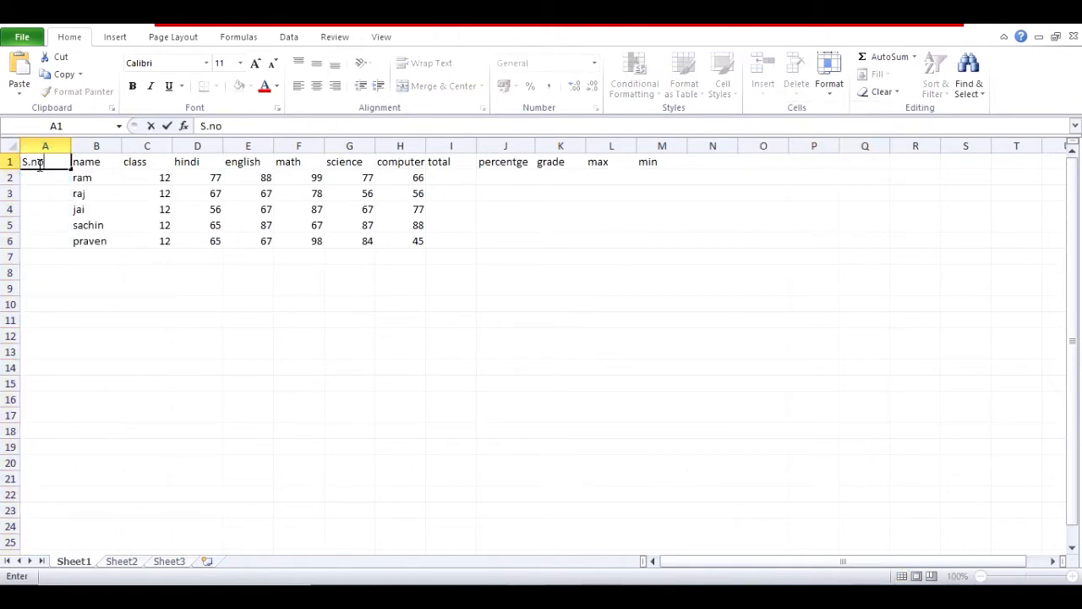
{"action": "key", "text": "Return"}
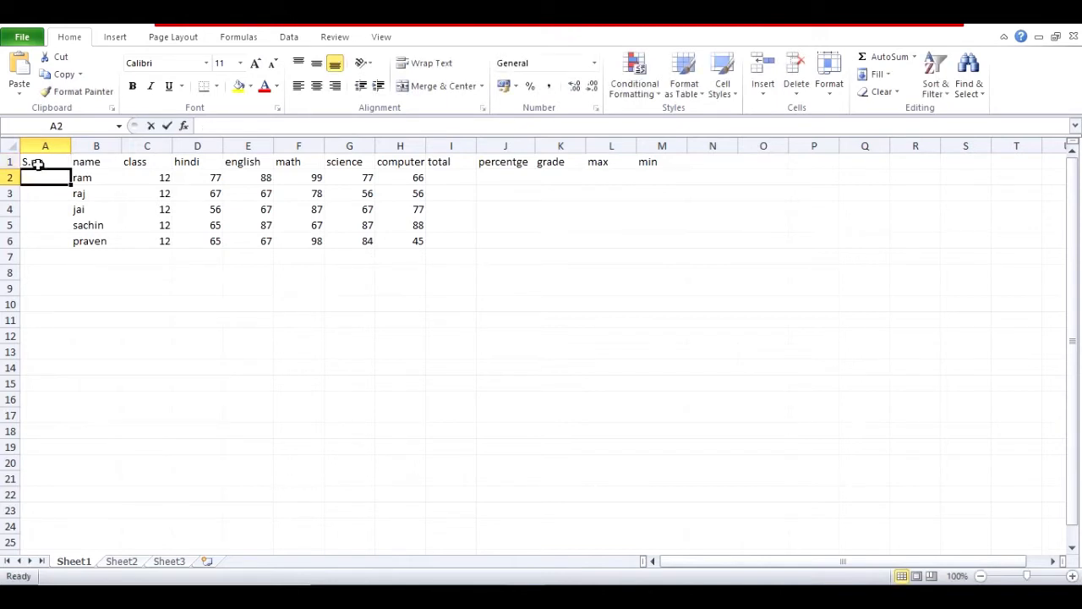
{"action": "type", "text": "1"}
{"action": "key", "text": "Return"}
{"action": "type", "text": "2"}
{"action": "key", "text": "Return"}
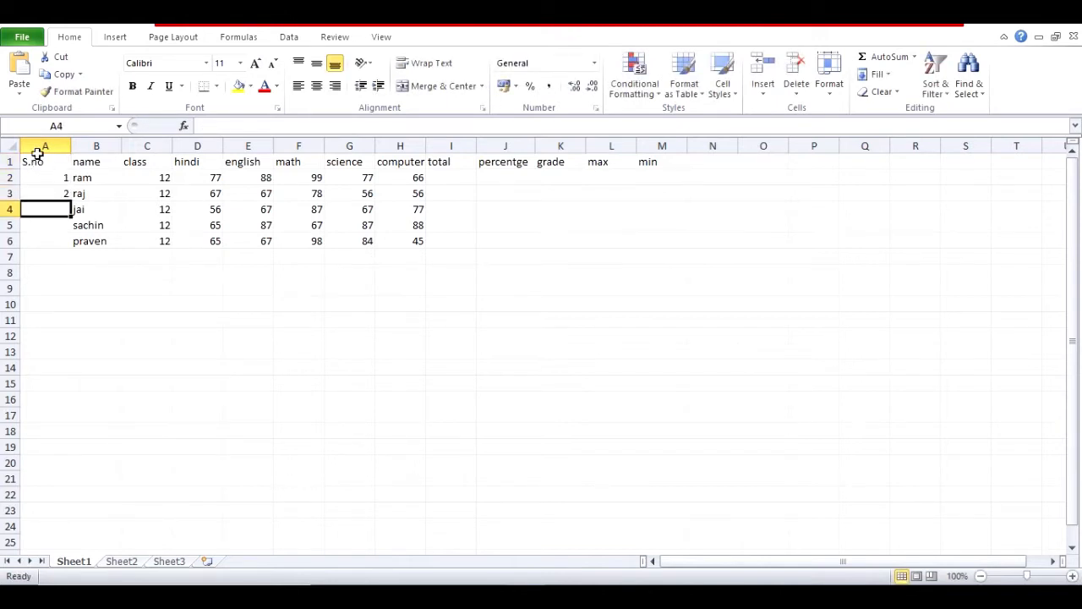
Extend the serial number series from A2:A3 down to 21 in cell A22
{"action": "left_click", "coordinate": [51, 334]}
{"action": "left_click", "coordinate": [50, 176]}
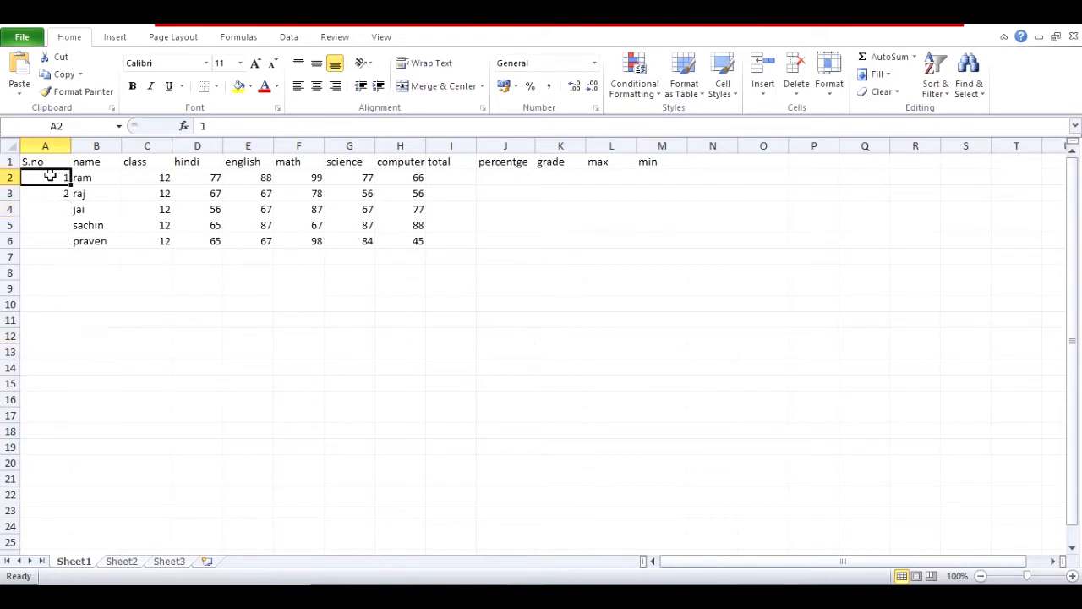
{"action": "left_click_drag", "start_coordinate": [50, 176], "coordinate": [77, 497]}
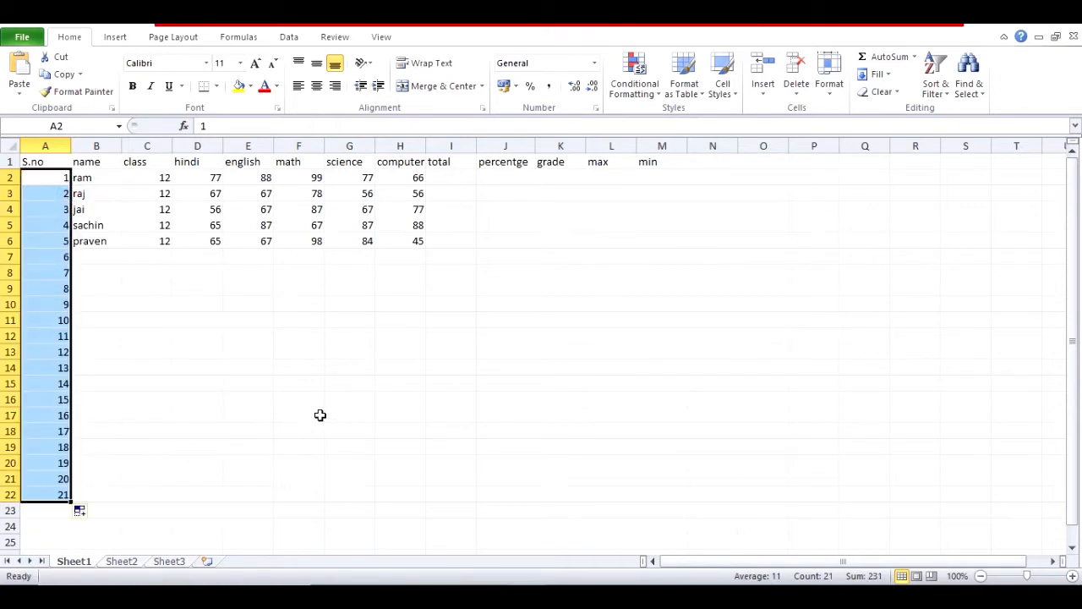
{"action": "left_click", "coordinate": [266, 399]}
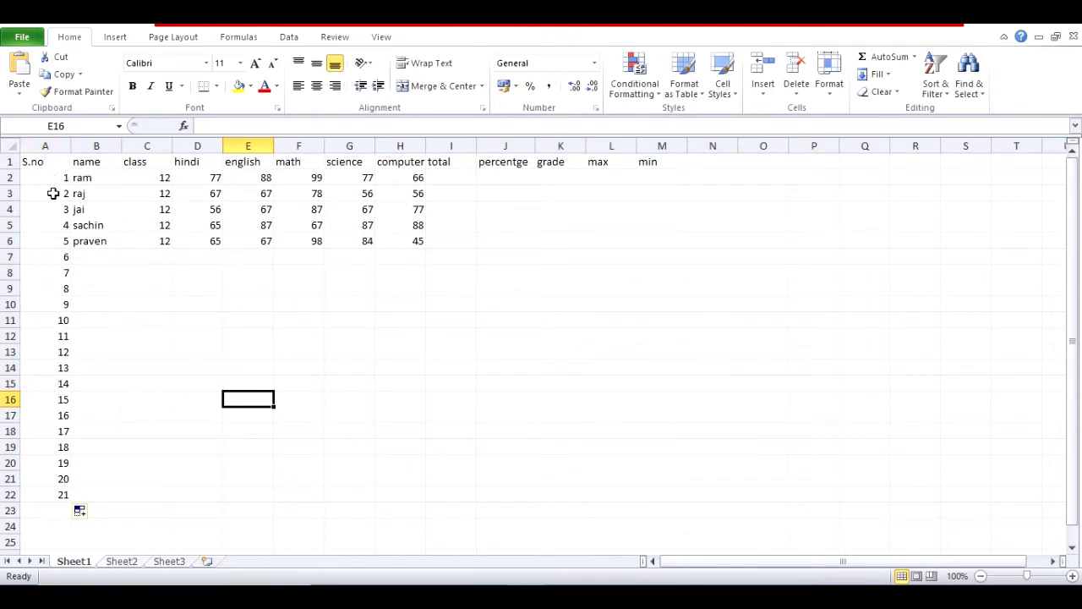
Insert a blank sheet row above the heading row
{"action": "left_click", "coordinate": [10, 162]}
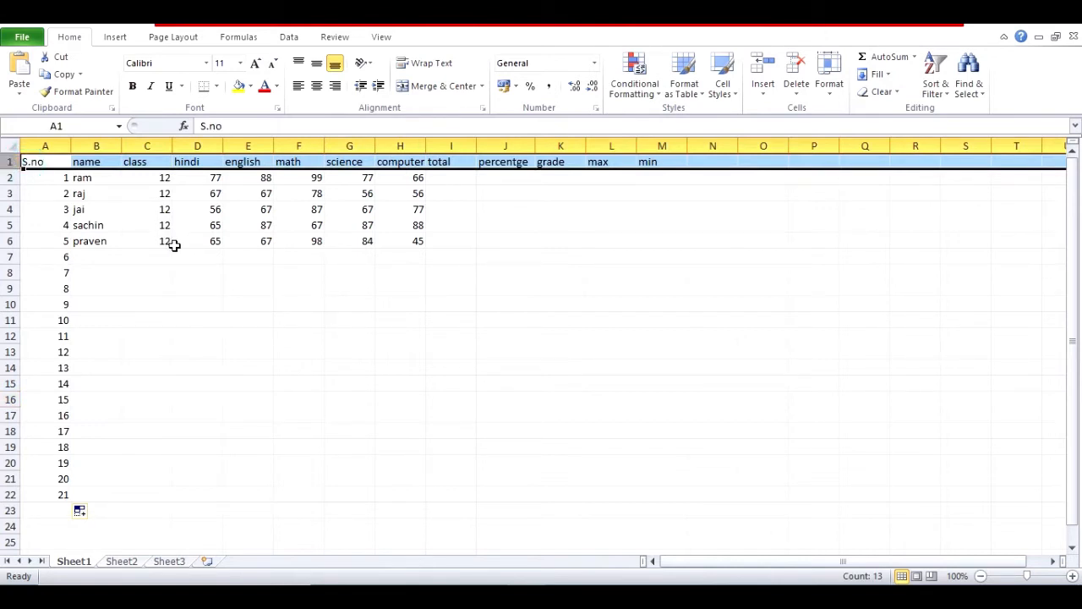
{"action": "left_click", "coordinate": [765, 99]}
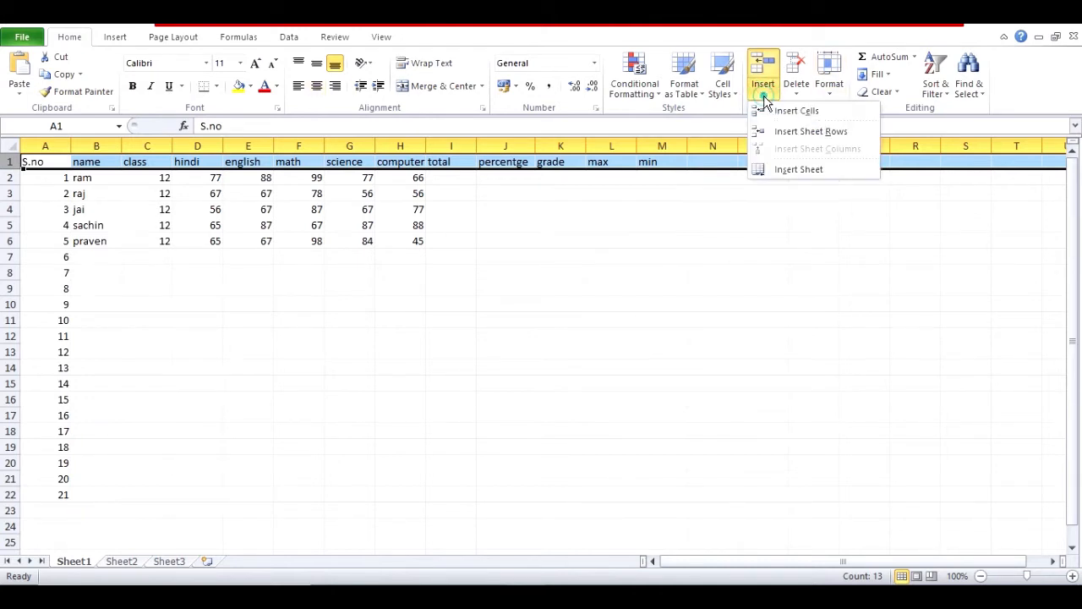
{"action": "left_click", "coordinate": [810, 134]}
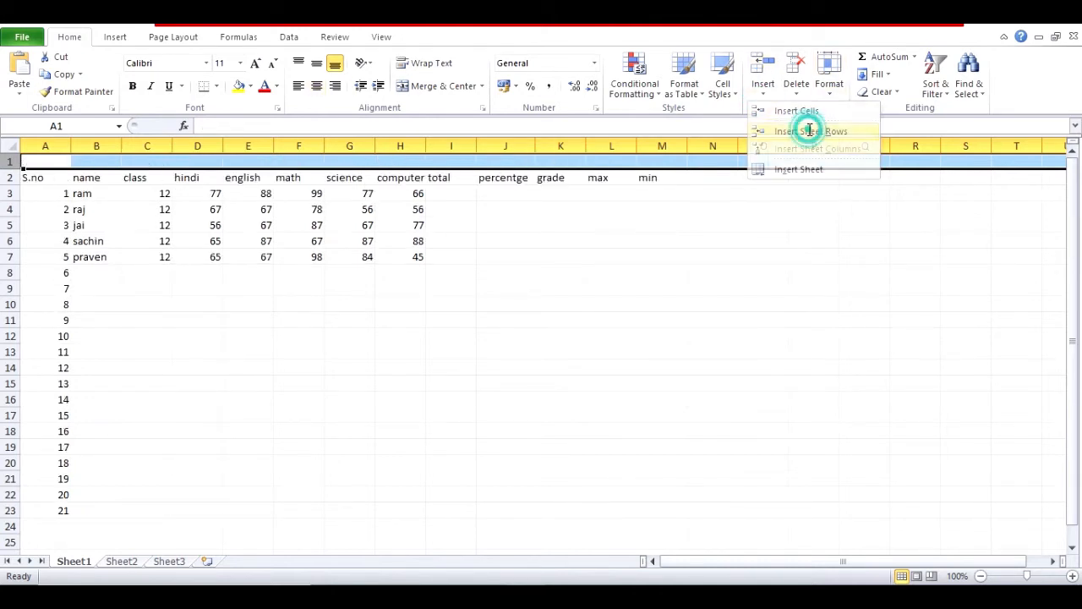
{"action": "left_click", "coordinate": [399, 160]}
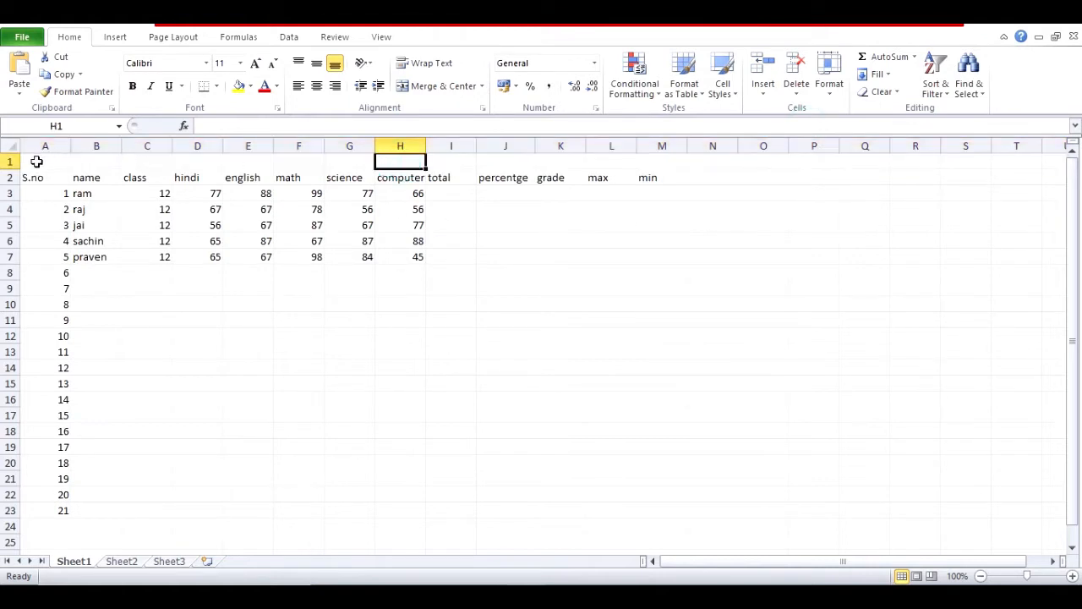
Merge and center the blank title cells A1:M1 across the full width of the marks table
{"action": "left_click_drag", "start_coordinate": [38, 160], "coordinate": [602, 159]}
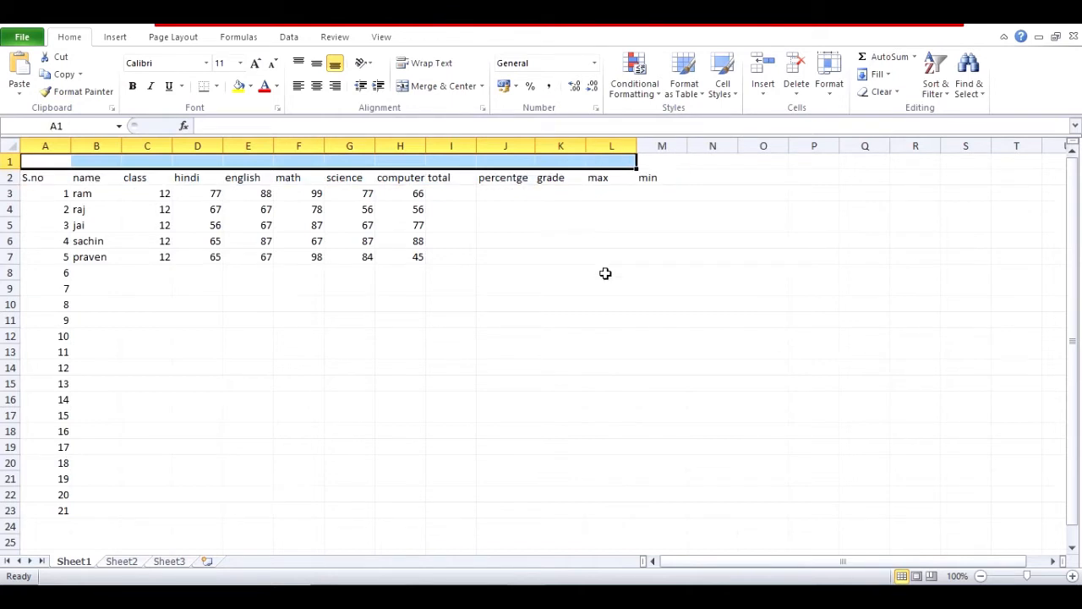
{"action": "left_click", "coordinate": [603, 273]}
{"action": "left_click_drag", "start_coordinate": [62, 161], "coordinate": [648, 157]}
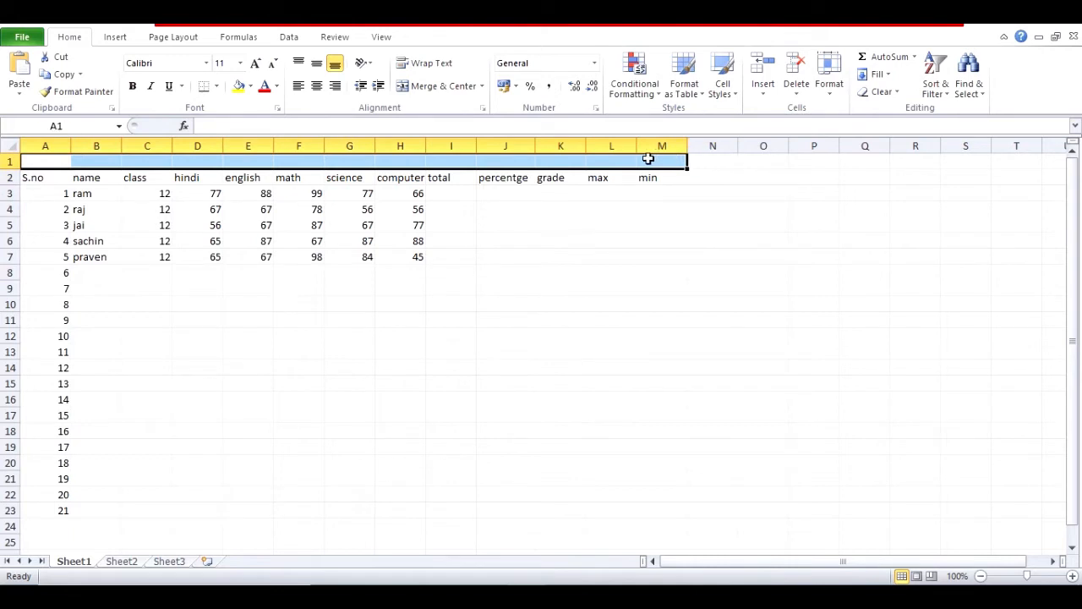
{"action": "left_click", "coordinate": [429, 88]}
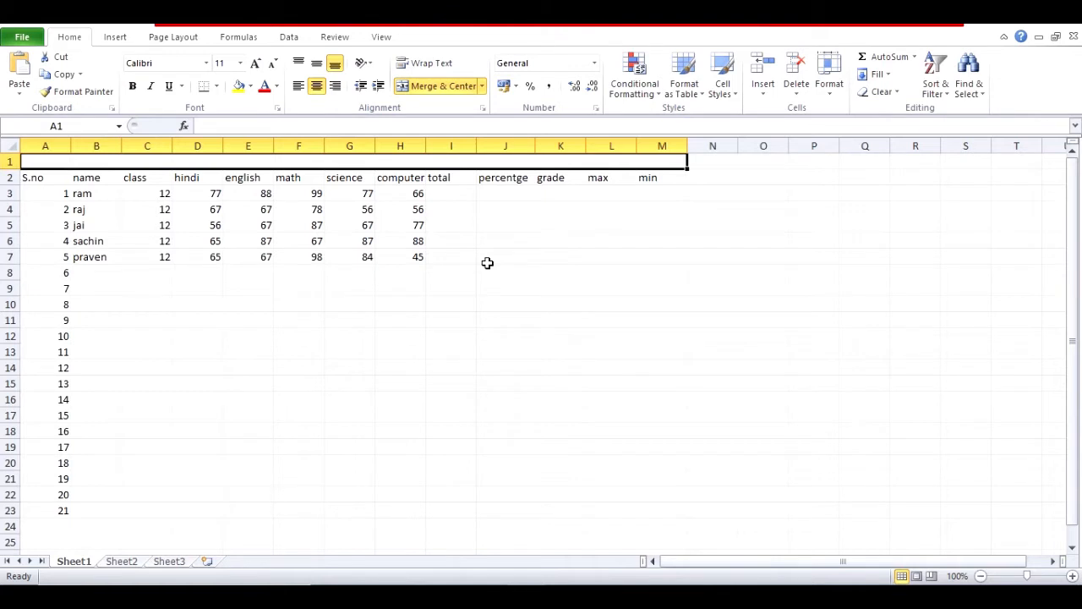
Enter the title "DAV School, Sri Ganagangar" in the merged title cell
{"action": "type", "text": "DAV s"}
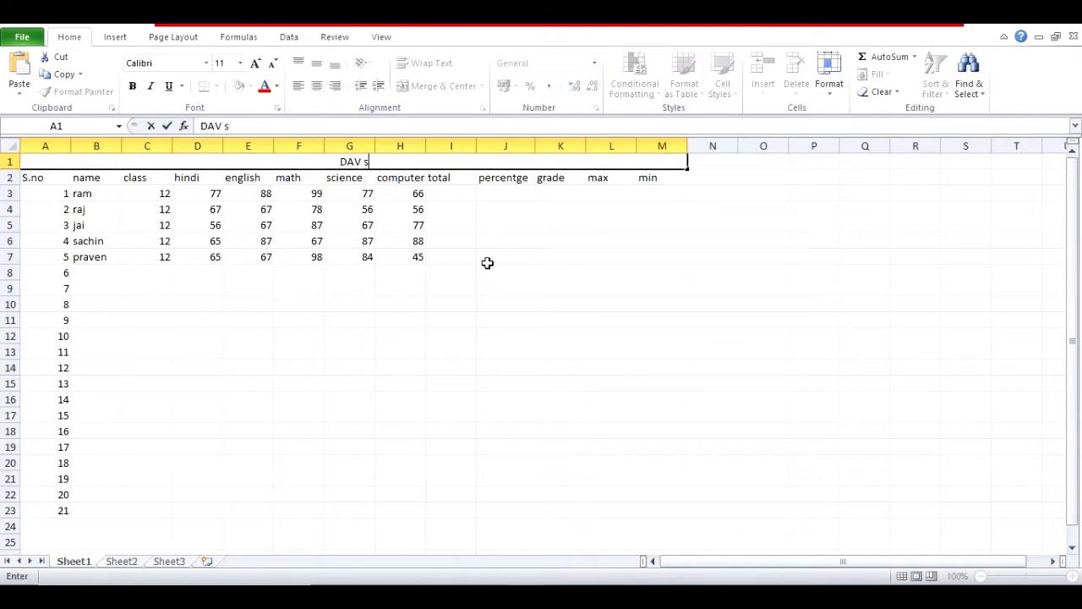
{"action": "key", "text": "BackSpace"}
{"action": "type", "text": "School, Sri G"}
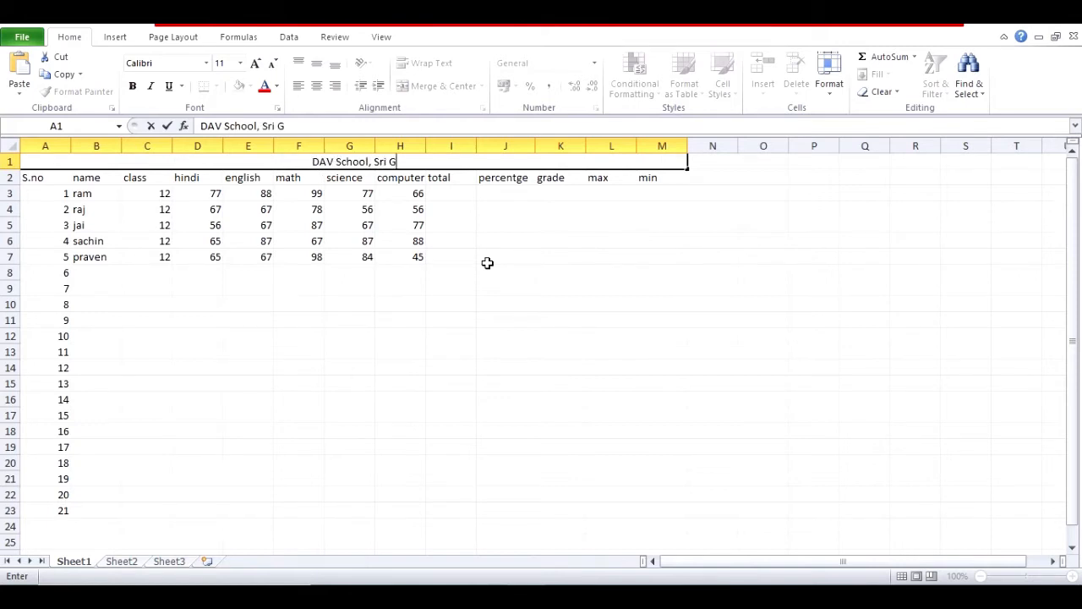
{"action": "type", "text": "nagangar"}
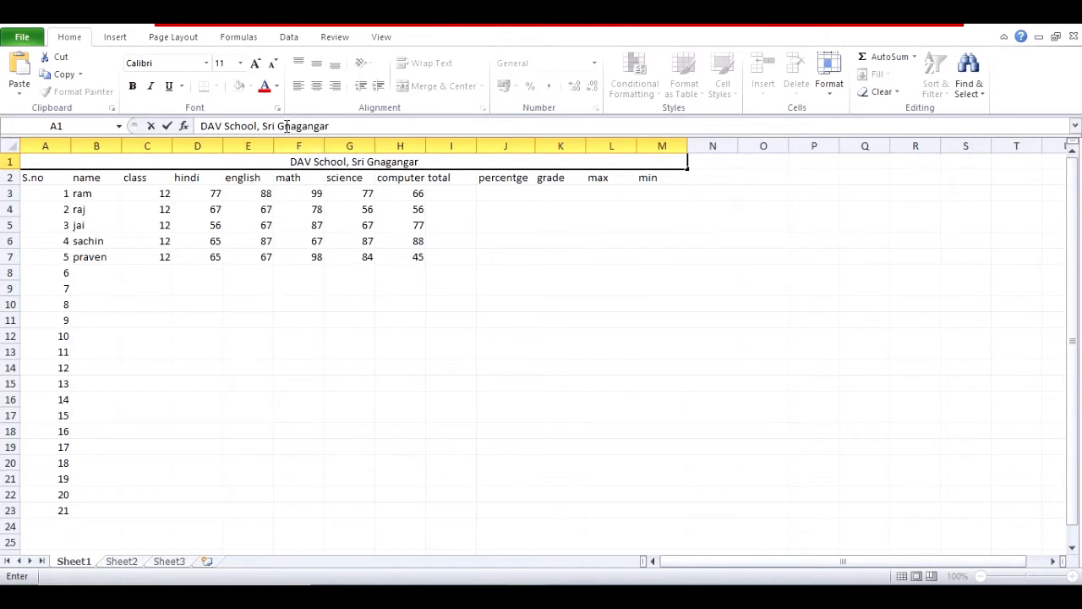
{"action": "left_click", "coordinate": [286, 126]}
{"action": "type", "text": "a"}
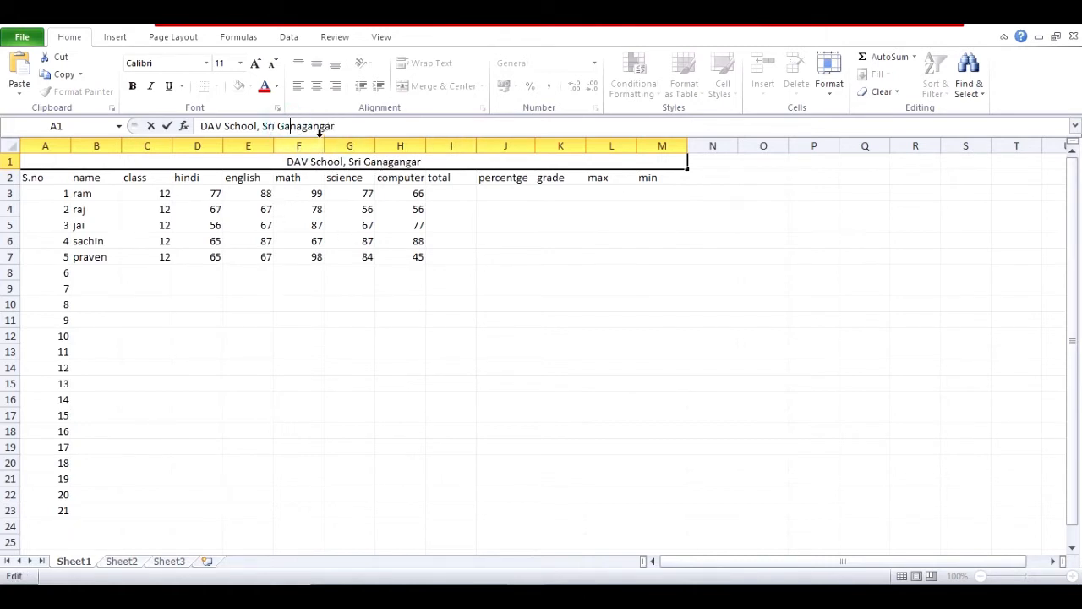
{"action": "left_click", "coordinate": [364, 164]}
Make title row 1 about twice as tall and widen column A slightly
{"action": "left_click_drag", "start_coordinate": [10, 169], "coordinate": [10, 176]}
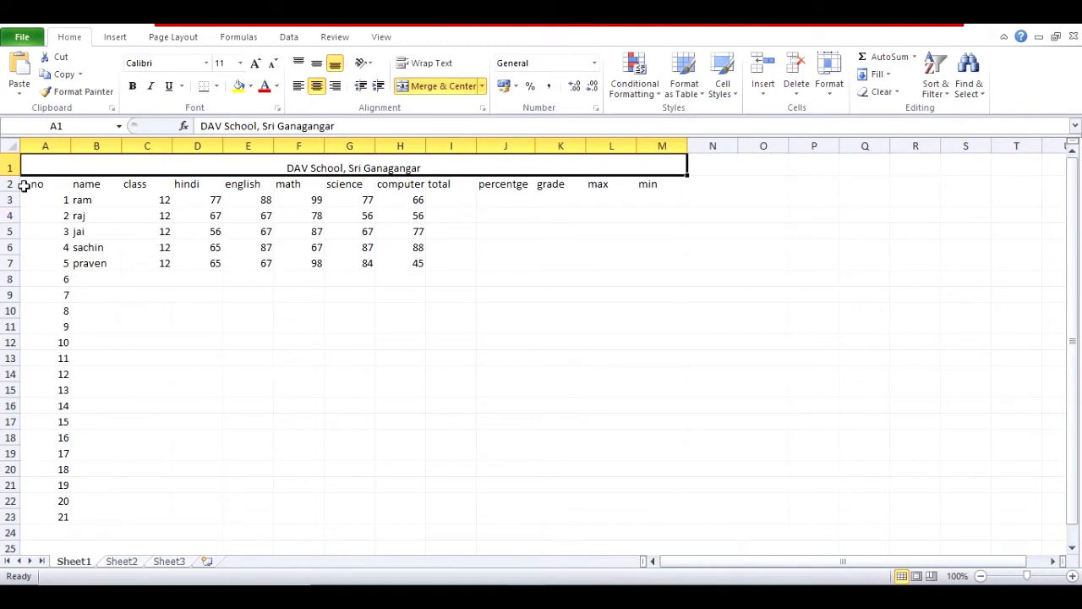
{"action": "left_click_drag", "start_coordinate": [10, 175], "coordinate": [12, 186]}
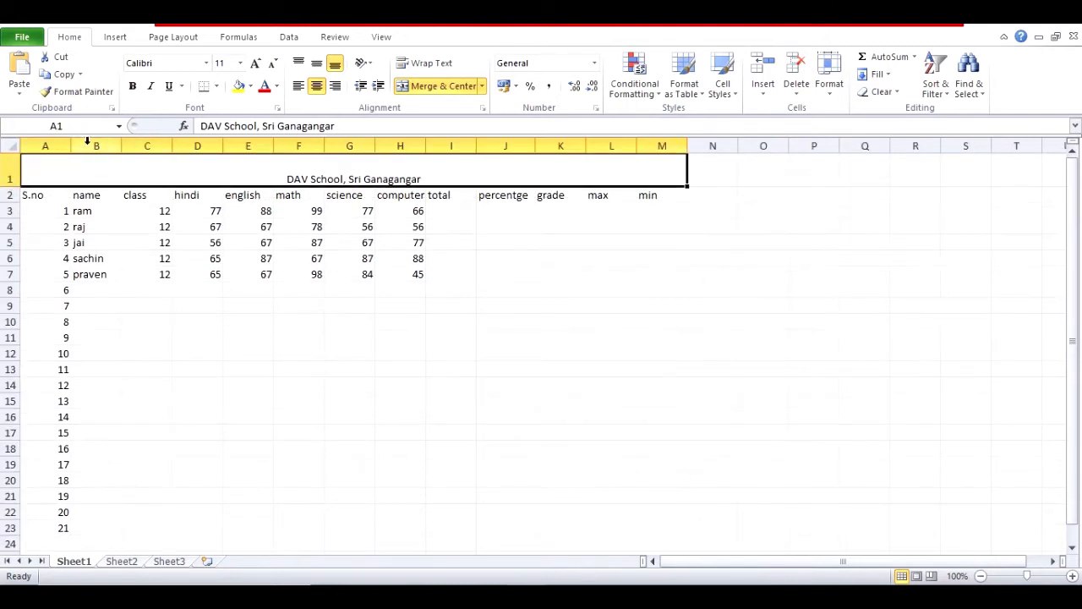
{"action": "left_click_drag", "start_coordinate": [71, 145], "coordinate": [80, 148]}
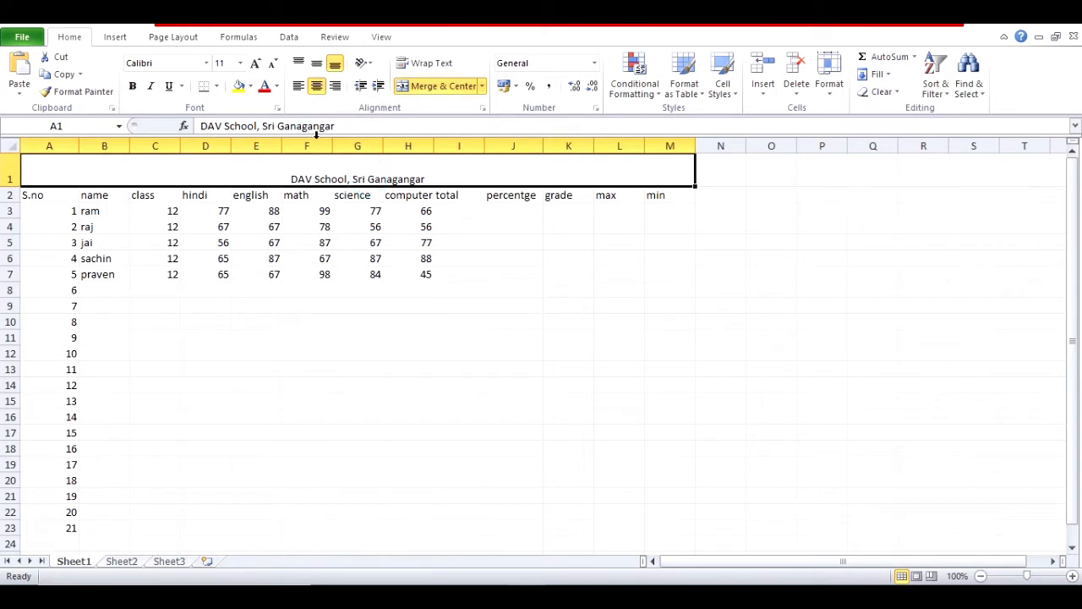
Enlarge the school title's font size to 22
{"action": "left_click", "coordinate": [256, 64]}
{"action": "left_click", "coordinate": [257, 64]}
{"action": "left_click", "coordinate": [256, 65]}
{"action": "left_click", "coordinate": [256, 64]}
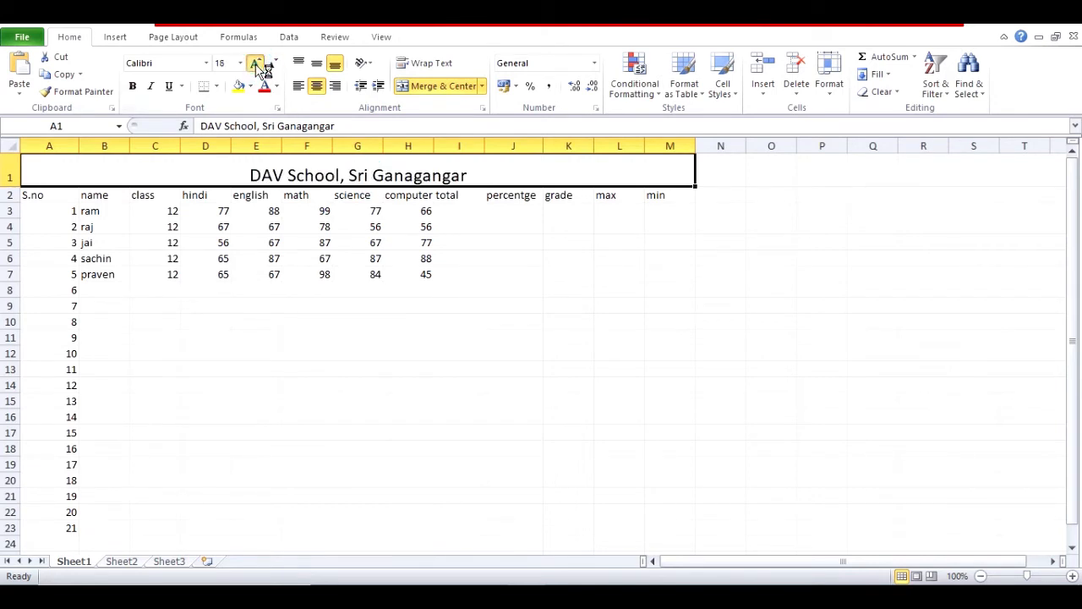
{"action": "left_click", "coordinate": [256, 65]}
{"action": "left_click", "coordinate": [256, 64]}
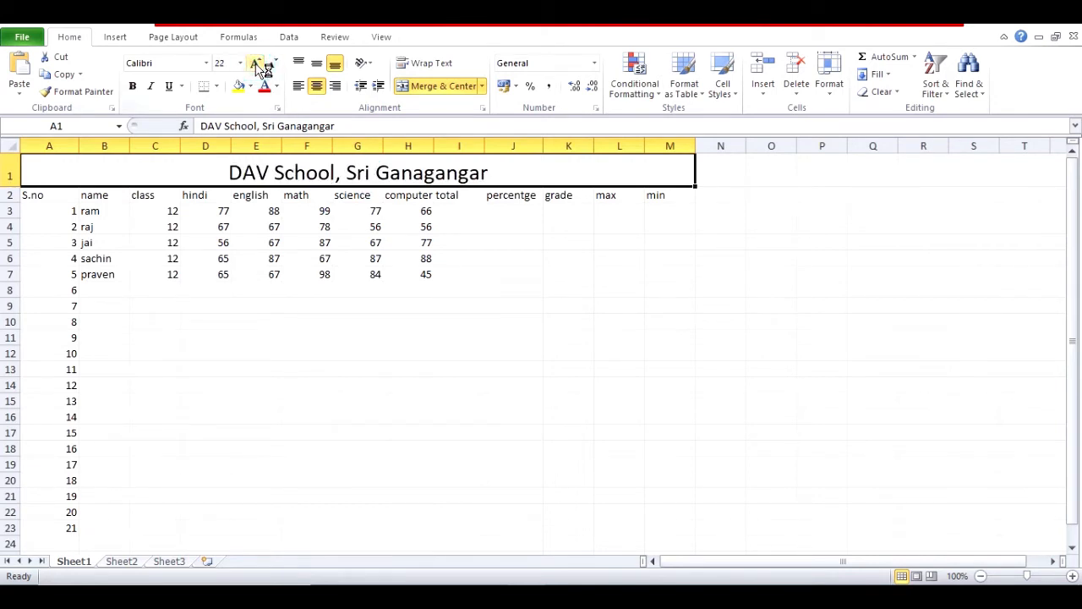
{"action": "left_click", "coordinate": [418, 276]}
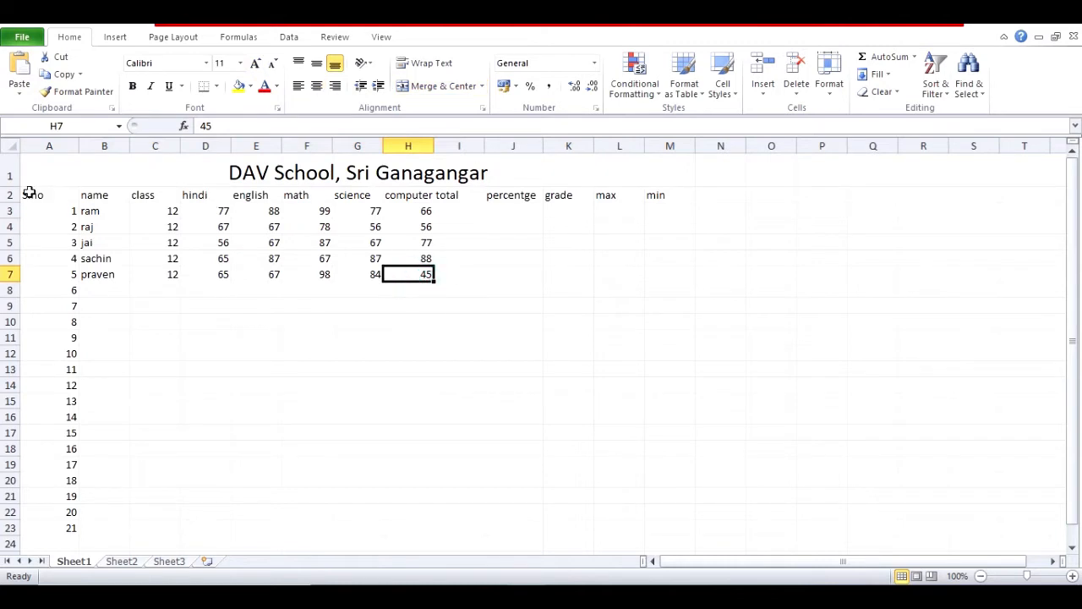
Make the column headings in A2:M2 bold
{"action": "left_click_drag", "start_coordinate": [30, 194], "coordinate": [651, 196]}
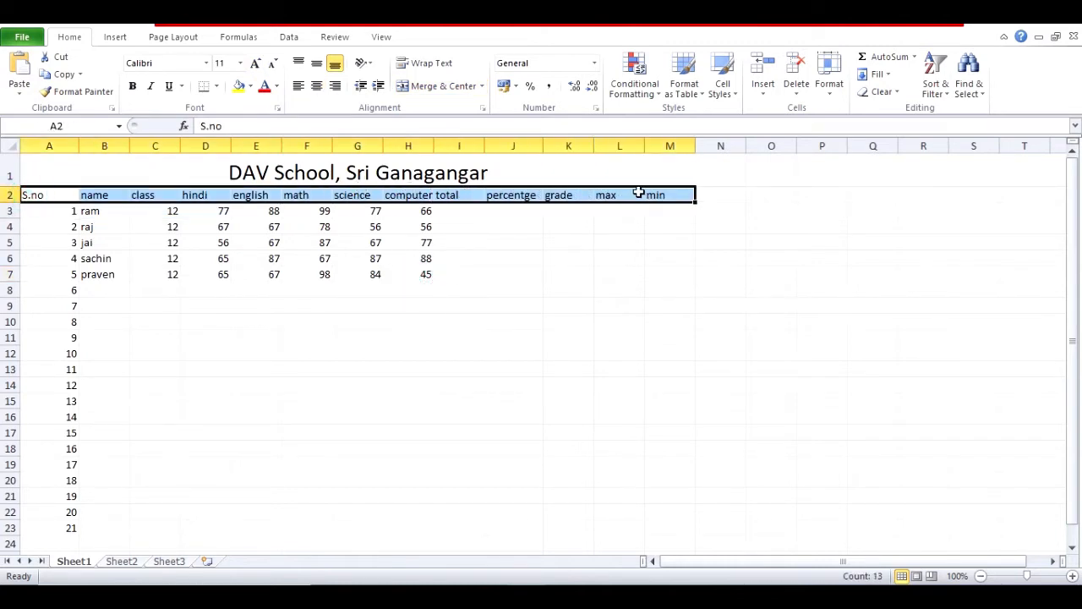
{"action": "left_click", "coordinate": [134, 87]}
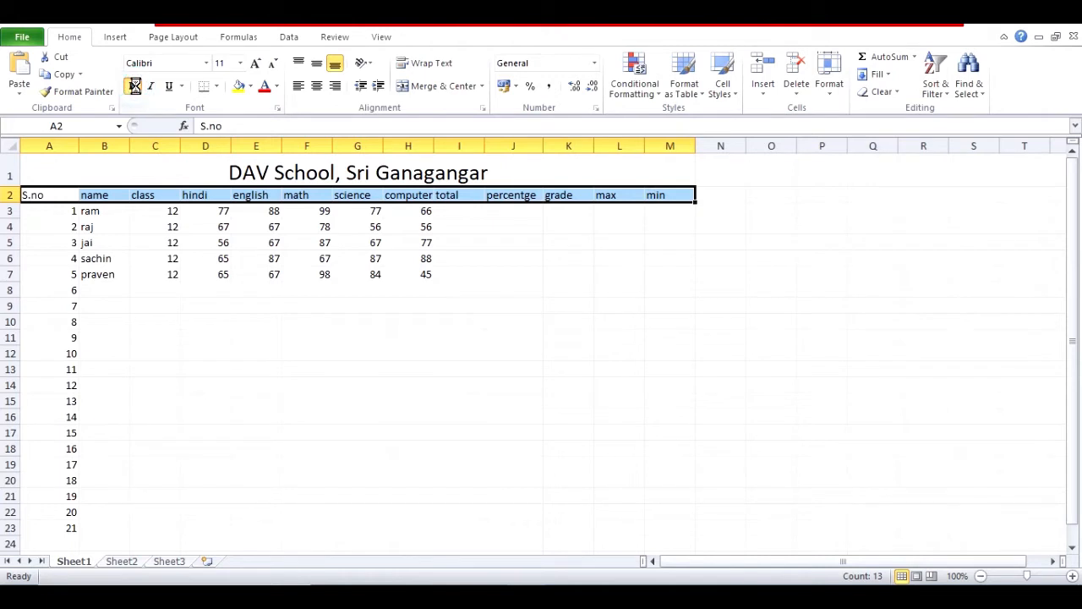
{"action": "left_click", "coordinate": [516, 290]}
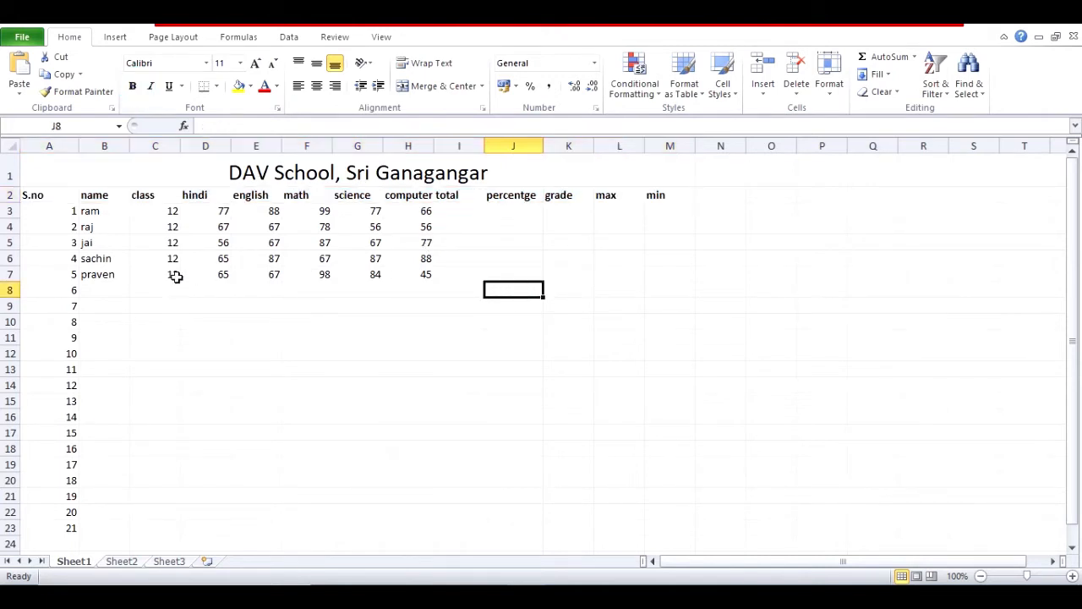
Clear the unused serial numbers 6 to 21 below the last student in column A
{"action": "left_click_drag", "start_coordinate": [58, 292], "coordinate": [53, 545]}
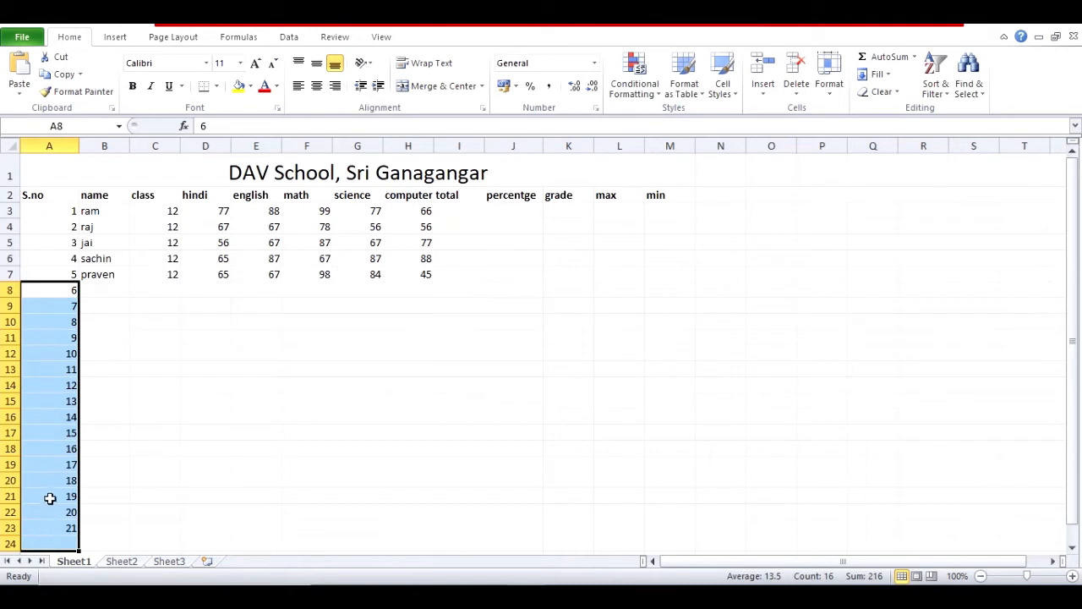
{"action": "key", "text": "Delete"}
{"action": "left_click", "coordinate": [313, 426]}
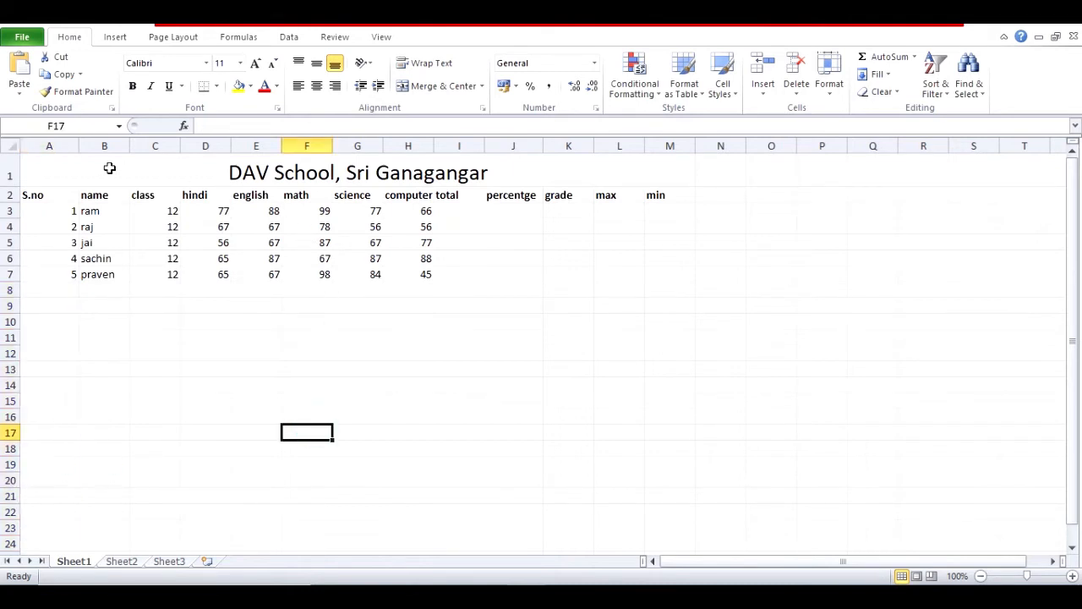
Calculate the first student's total in I3 with the formula =D3+E3+F3+G3+H3 and review the formula
{"action": "left_click", "coordinate": [459, 211]}
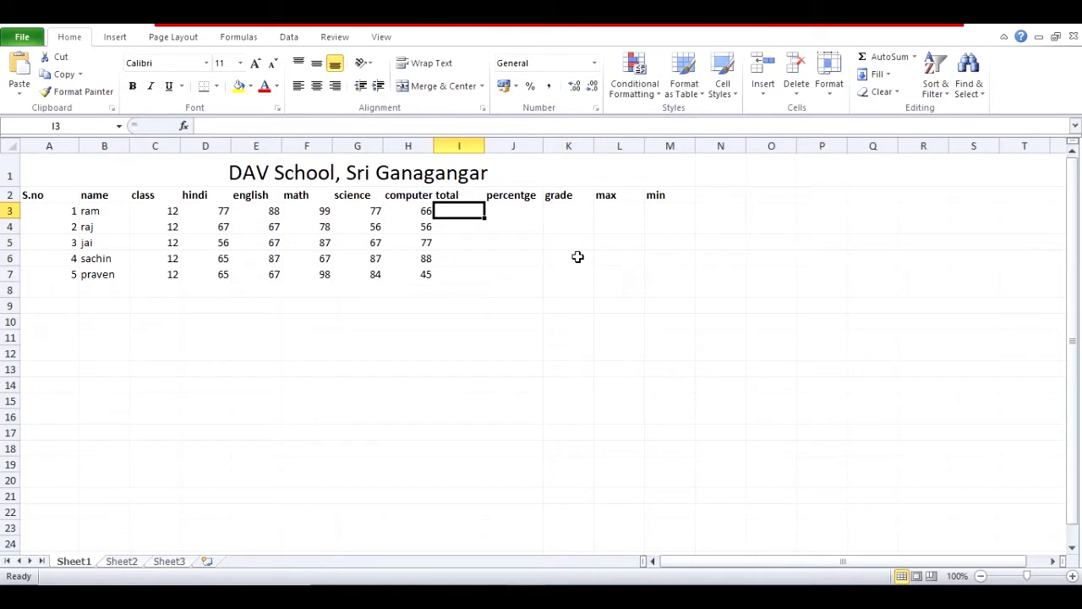
{"action": "type", "text": "="}
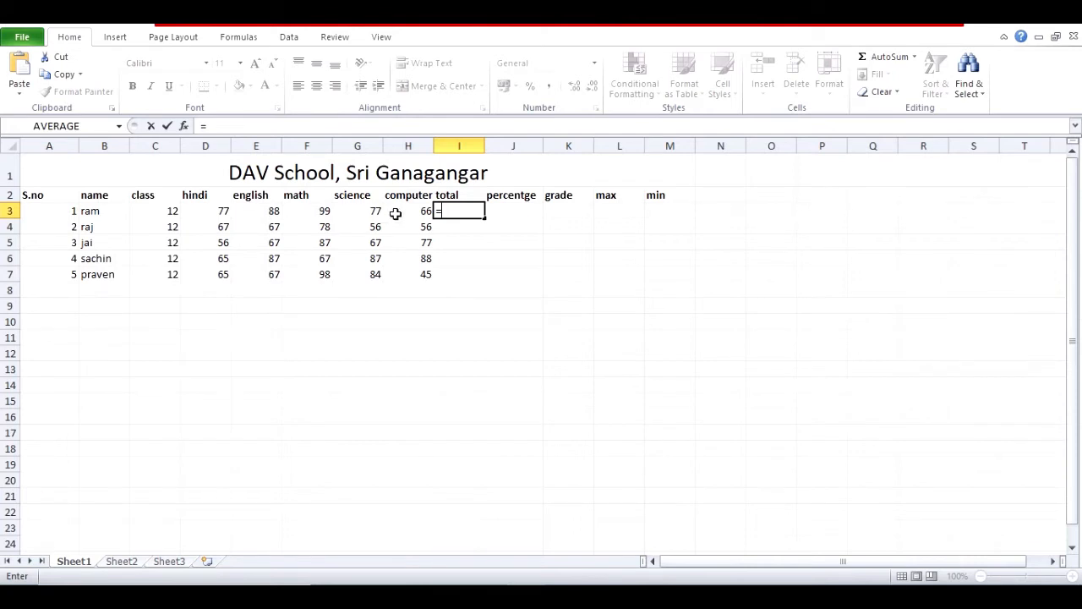
{"action": "left_click", "coordinate": [207, 213]}
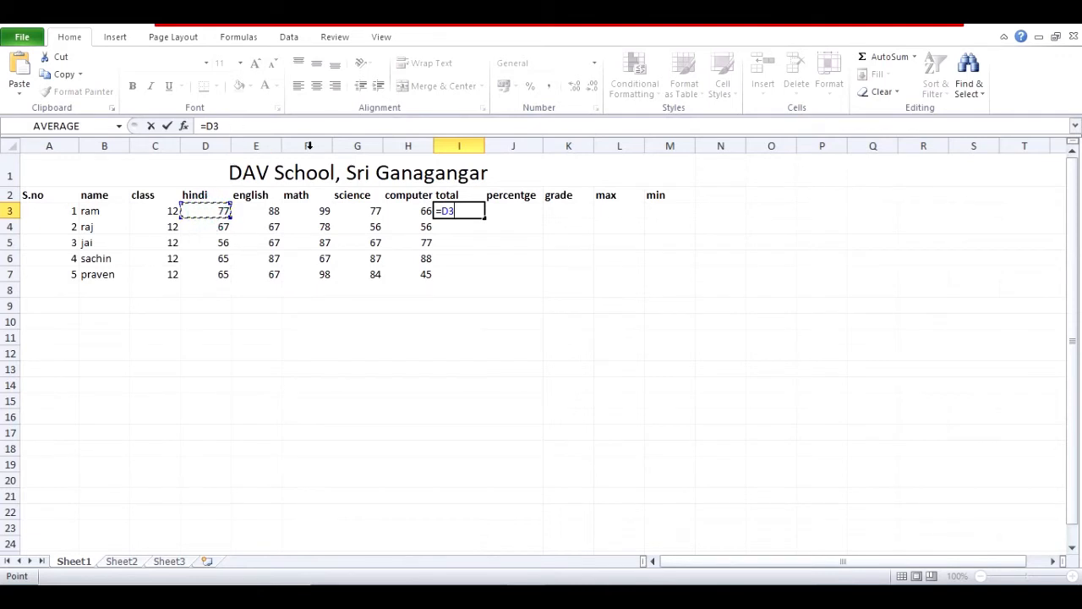
{"action": "type", "text": "+e3"}
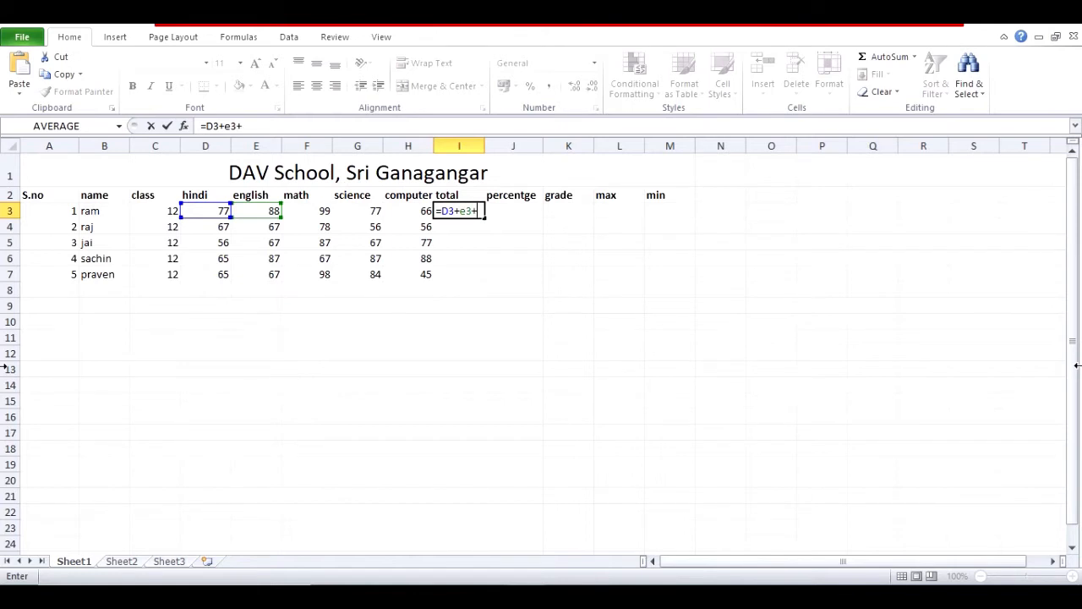
{"action": "type", "text": "+f3+g3"}
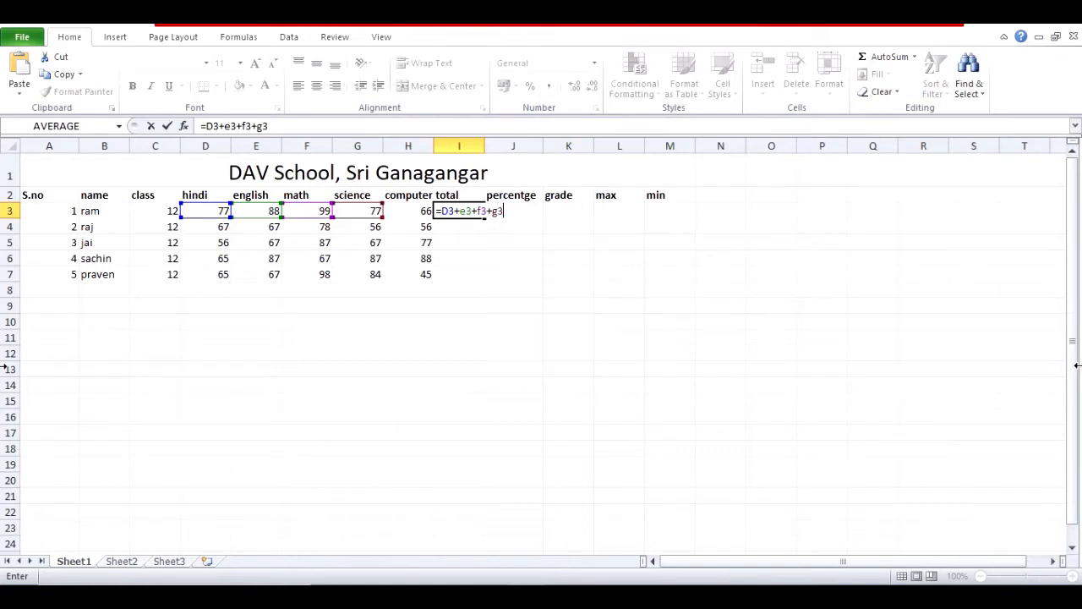
{"action": "type", "text": "+h3"}
{"action": "key", "text": "Return"}
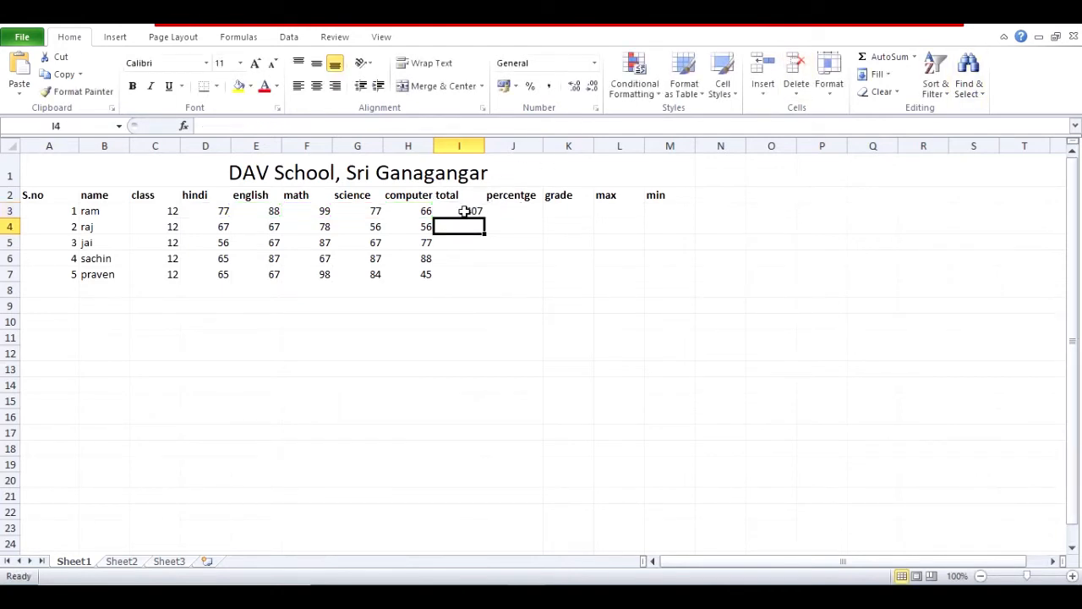
{"action": "left_click", "coordinate": [464, 211]}
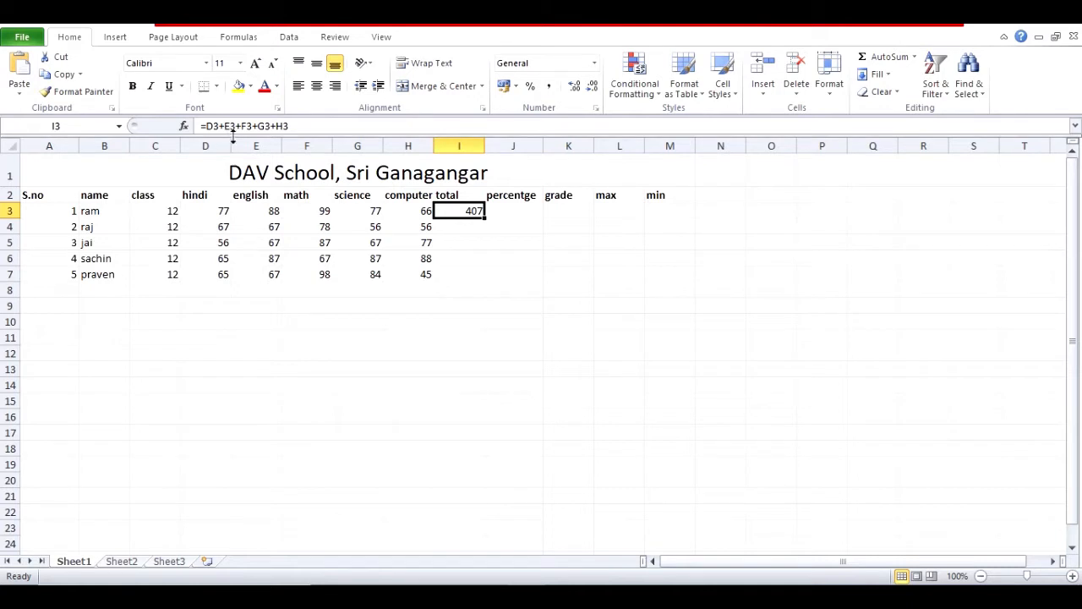
{"action": "left_click", "coordinate": [456, 226]}
{"action": "left_click", "coordinate": [455, 212]}
Add scattered cells in F18 with the formula =D4+E6++F4+G6+C6+F7+G3+H5 and compare it with the formula in I3
{"action": "left_click", "coordinate": [329, 447]}
{"action": "type", "text": "="}
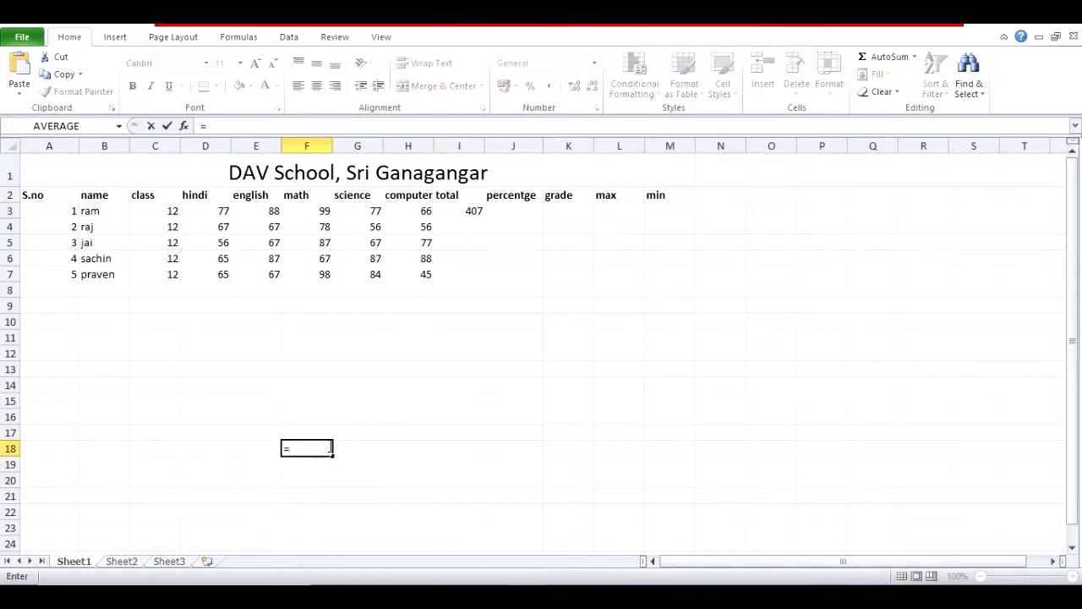
{"action": "left_click", "coordinate": [224, 230]}
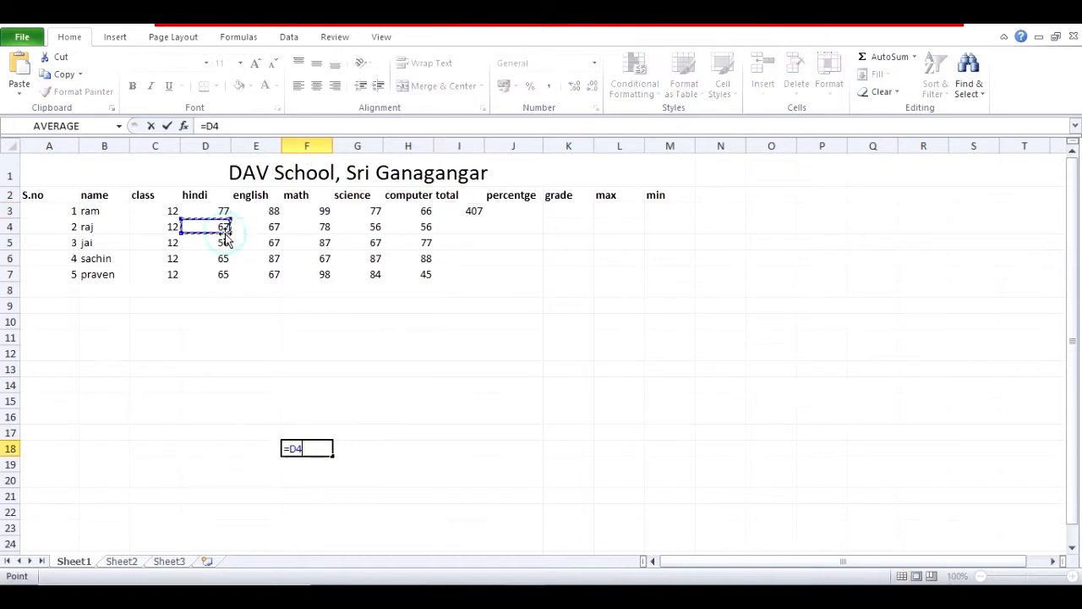
{"action": "type", "text": "+"}
{"action": "left_click", "coordinate": [264, 257]}
{"action": "type", "text": "++"}
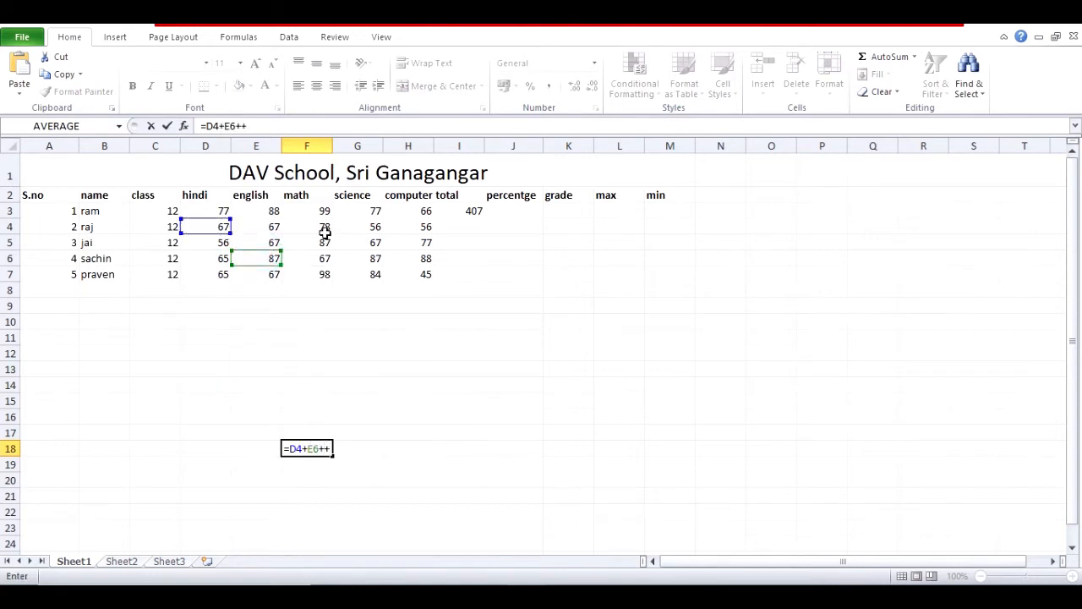
{"action": "left_click", "coordinate": [325, 230]}
{"action": "type", "text": "+"}
{"action": "left_click", "coordinate": [380, 261]}
{"action": "type", "text": "+"}
{"action": "left_click", "coordinate": [168, 251]}
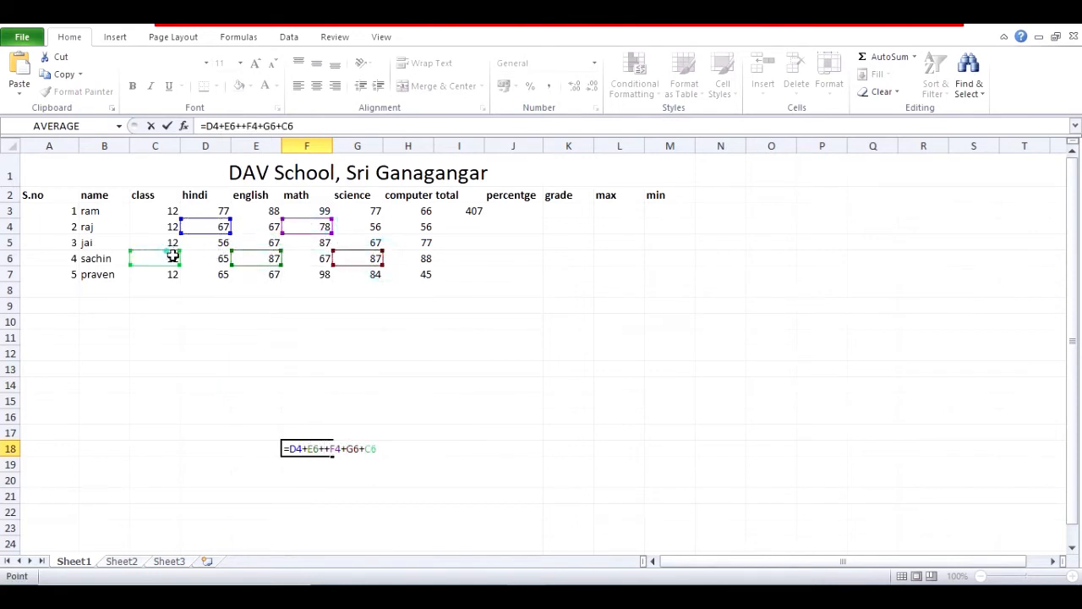
{"action": "type", "text": "+"}
{"action": "left_click", "coordinate": [314, 275]}
{"action": "type", "text": "+"}
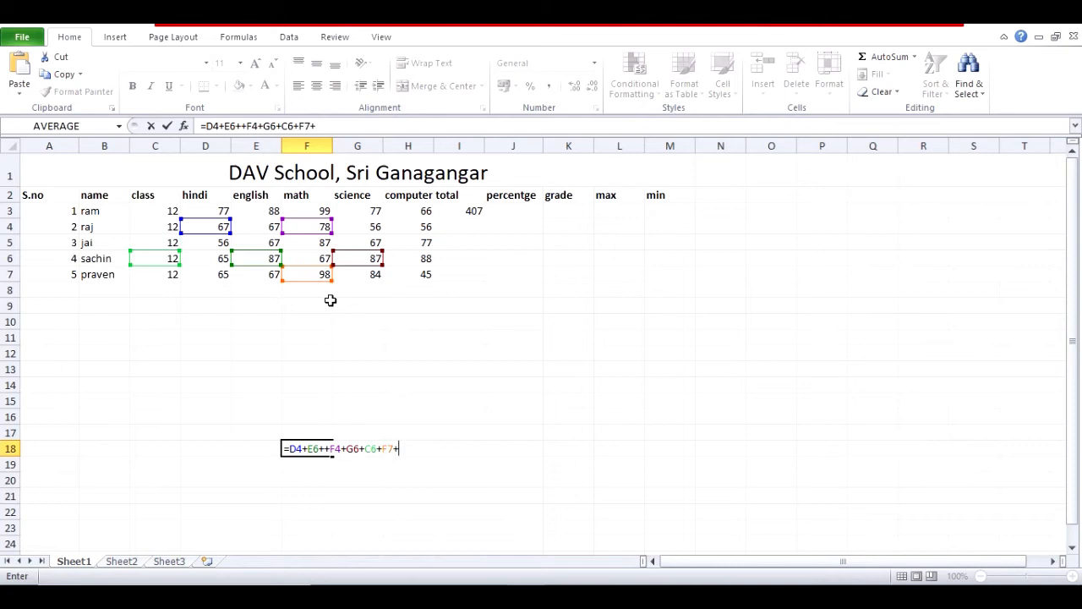
{"action": "left_click", "coordinate": [362, 212]}
{"action": "type", "text": "+"}
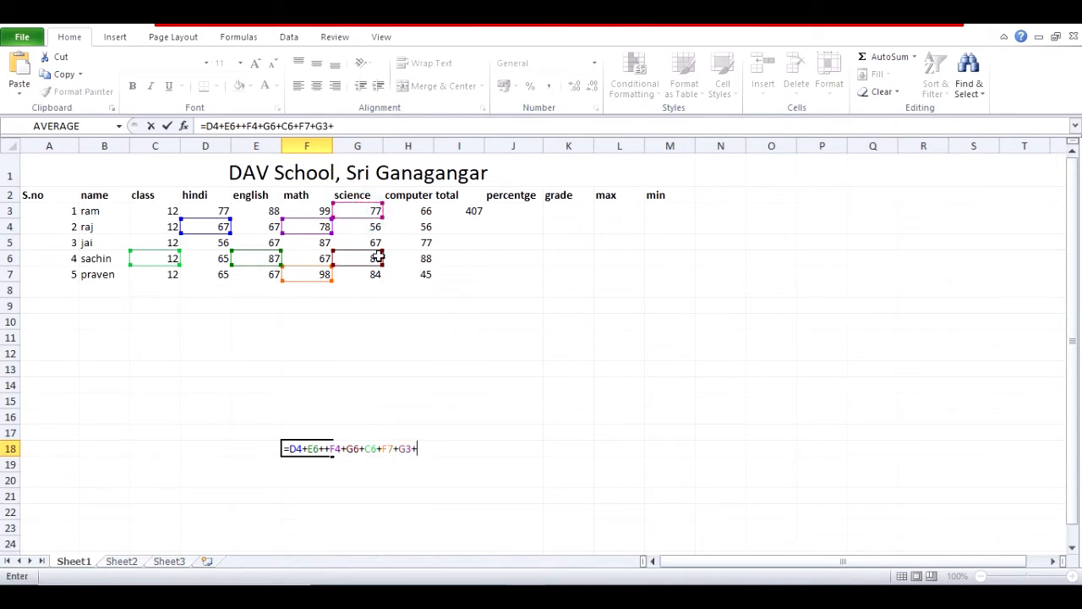
{"action": "left_click", "coordinate": [399, 243]}
{"action": "key", "text": "Return"}
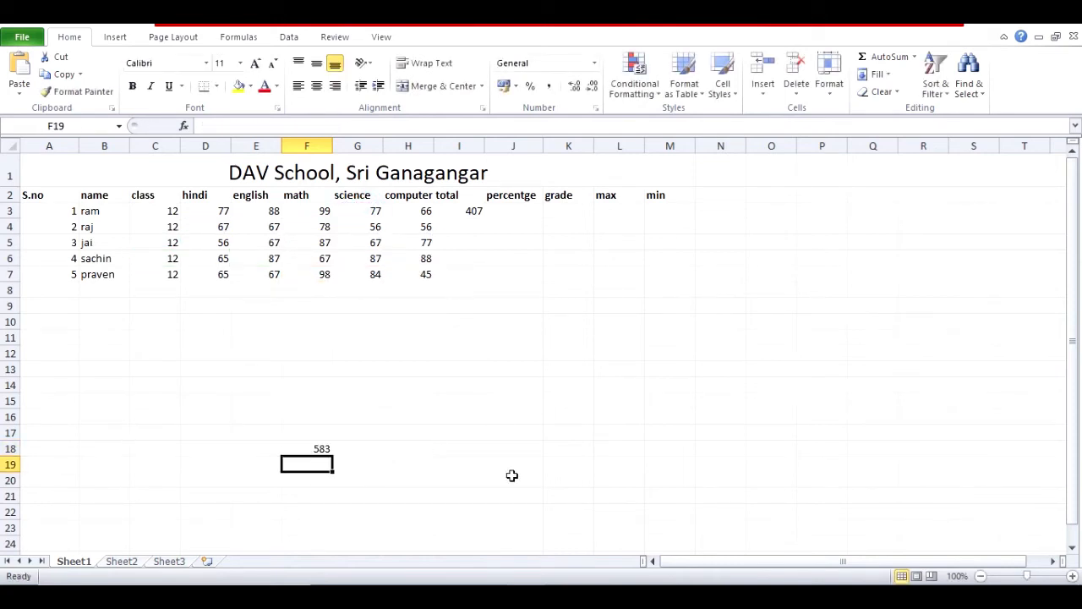
{"action": "left_click", "coordinate": [322, 445]}
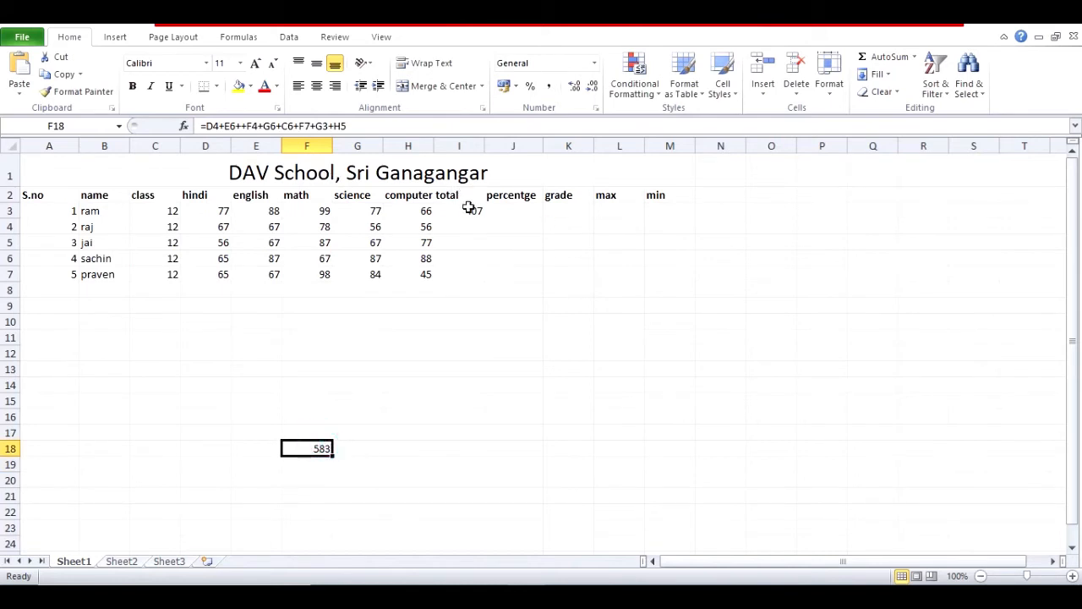
{"action": "left_click", "coordinate": [466, 210]}
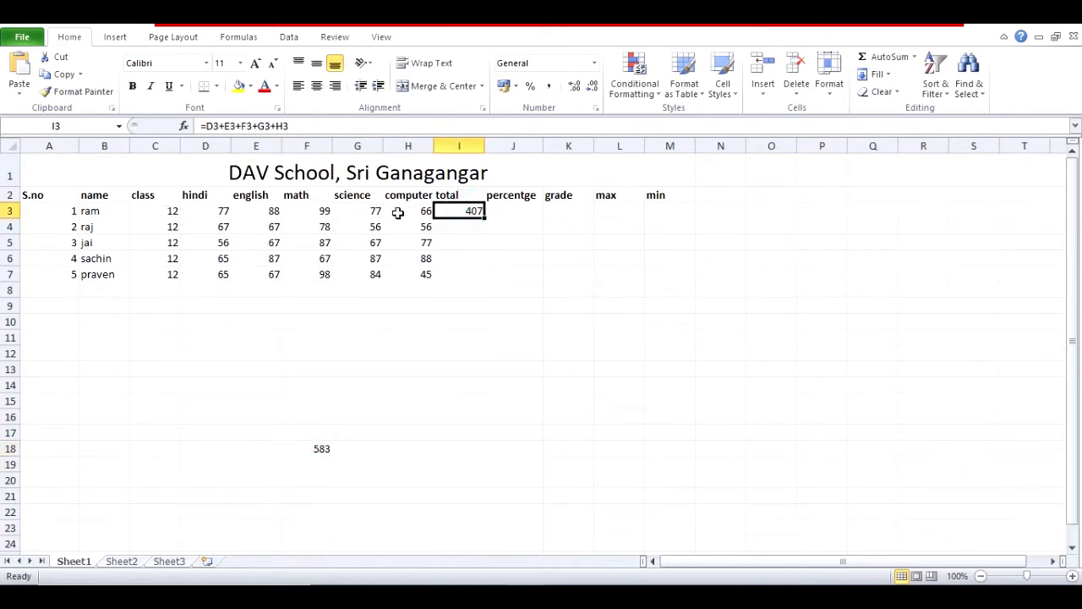
{"action": "left_click", "coordinate": [317, 448]}
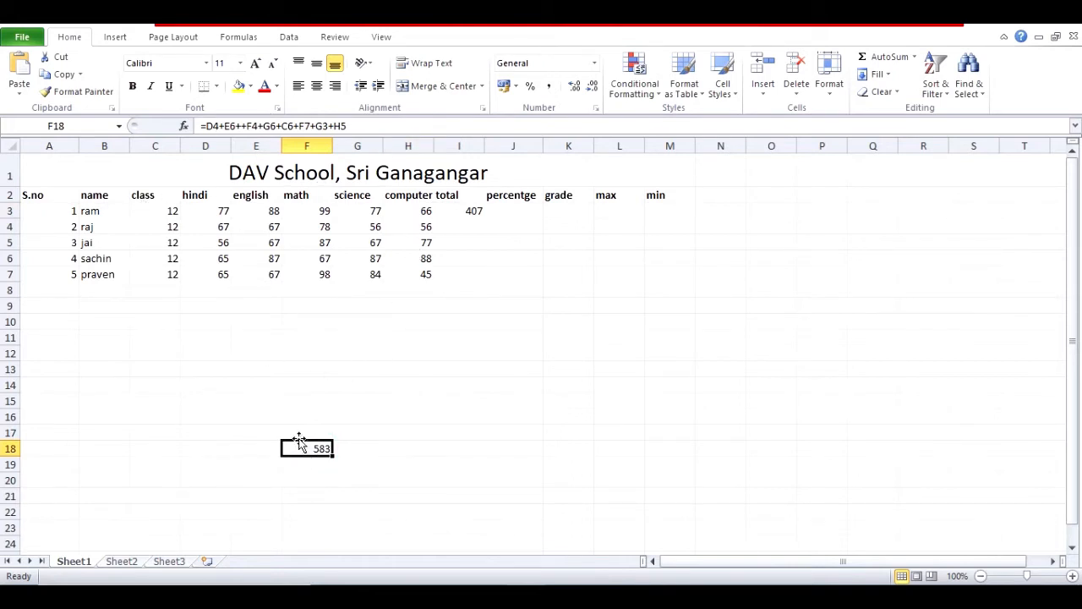
Calculate the second student's total in I4 with the formula =SUM(D4:H4) and review the formula
{"action": "left_click", "coordinate": [349, 365]}
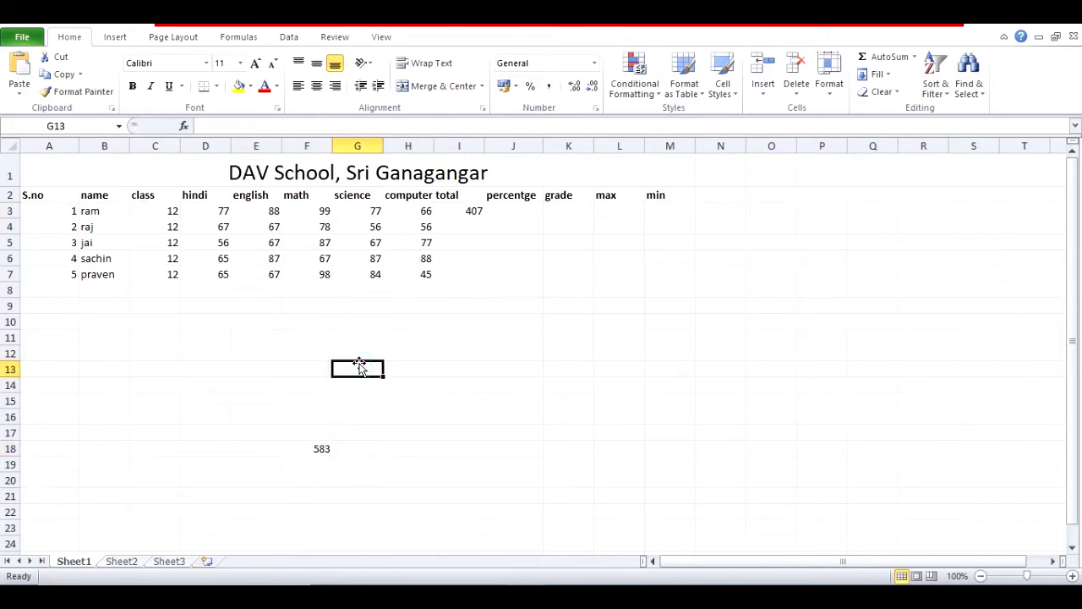
{"action": "left_click", "coordinate": [242, 443]}
{"action": "left_click", "coordinate": [451, 227]}
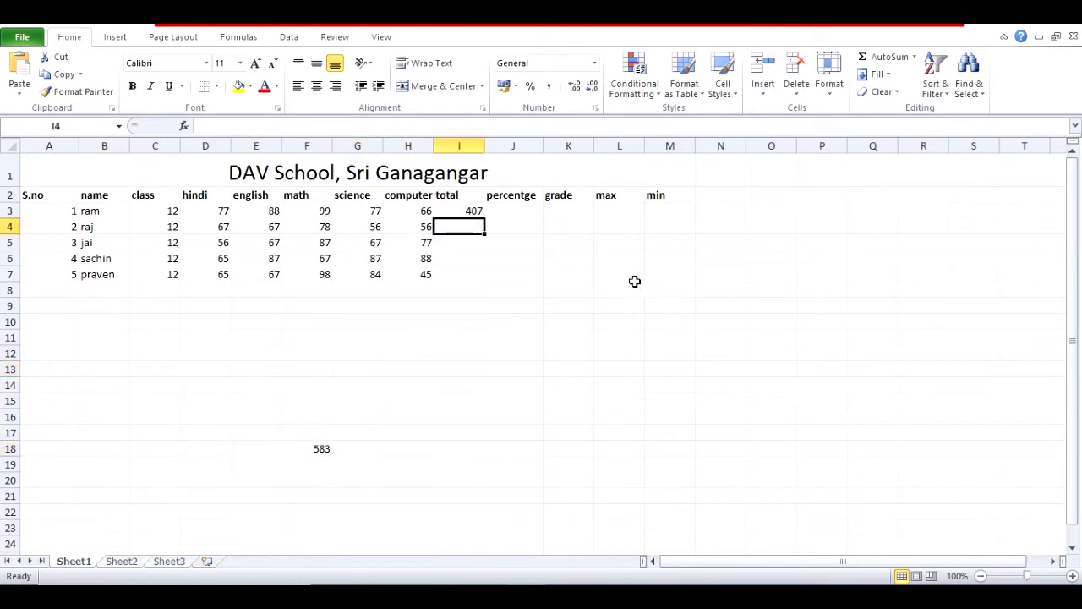
{"action": "type", "text": "=sum"}
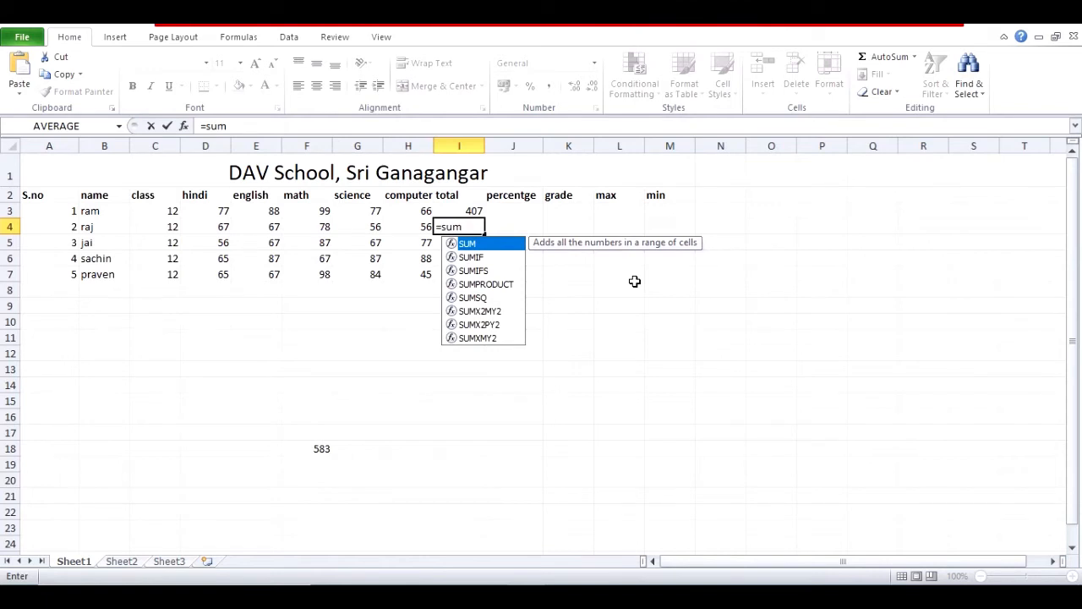
{"action": "type", "text": "("}
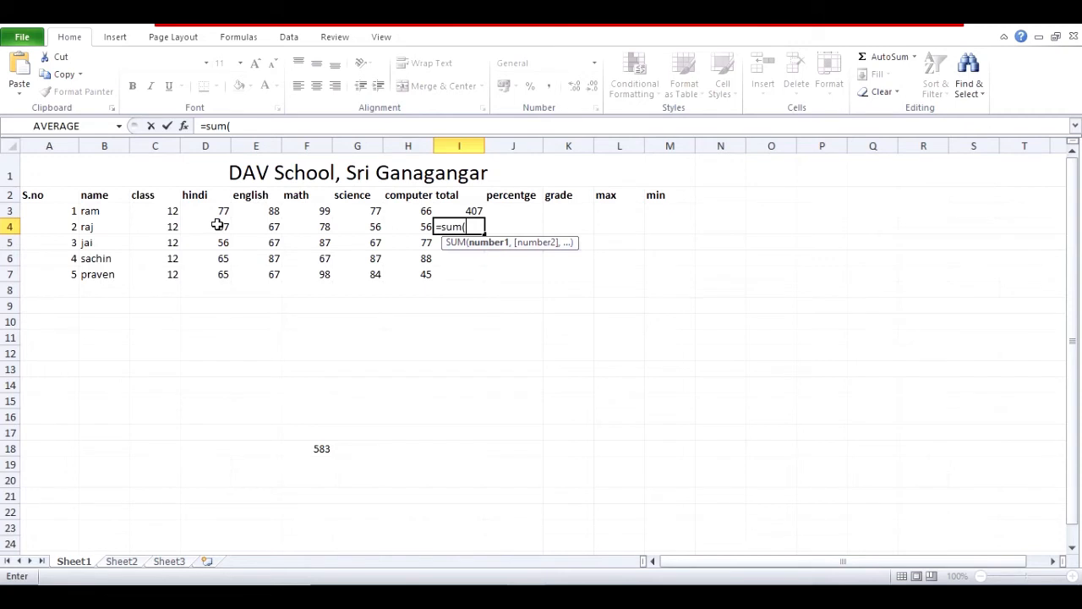
{"action": "type", "text": "d4:h4"}
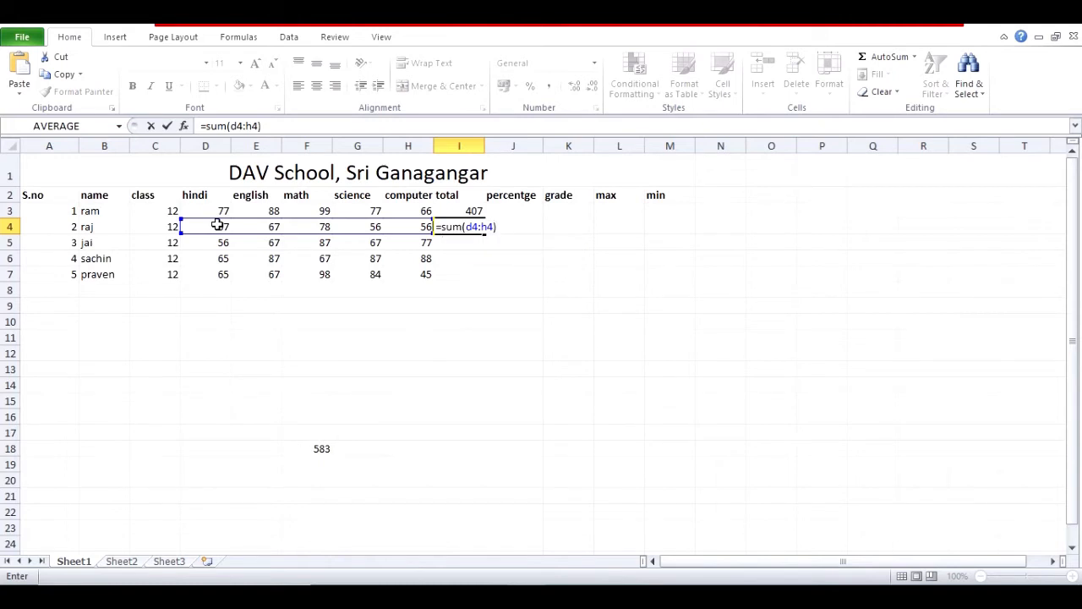
{"action": "key", "text": "Return"}
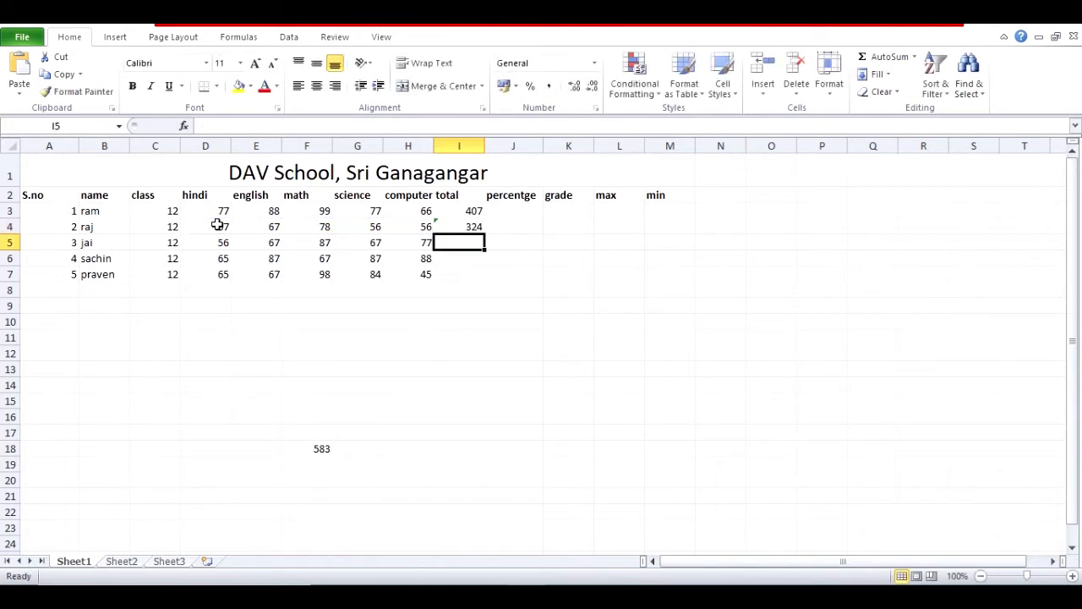
{"action": "left_click", "coordinate": [482, 227]}
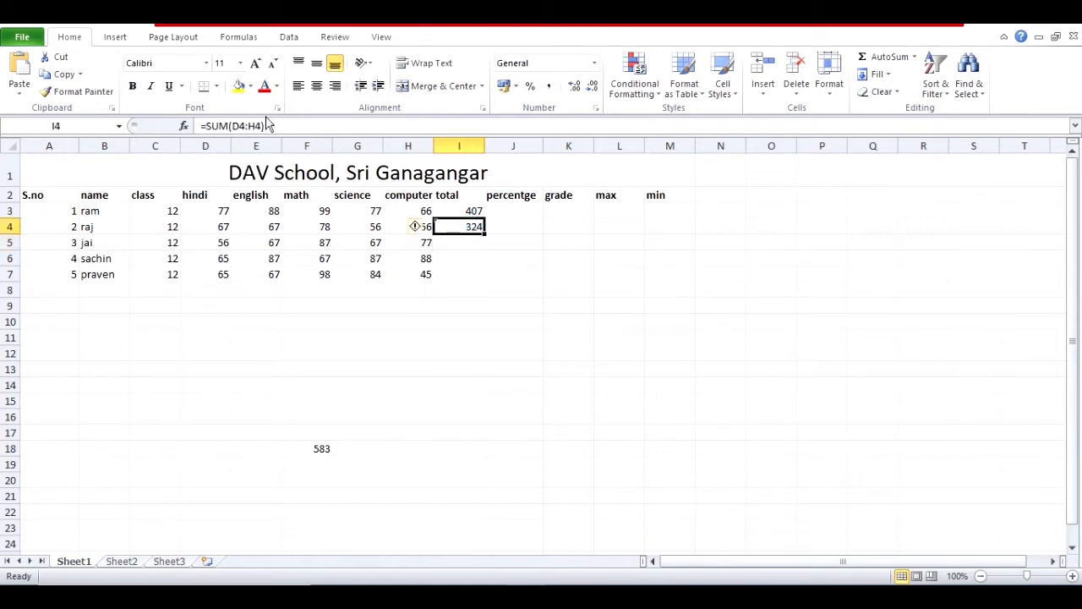
Build the third student's total in I5 as a SUM of the separate cells D5, E5, F5, G5 and H5
{"action": "left_click", "coordinate": [464, 242]}
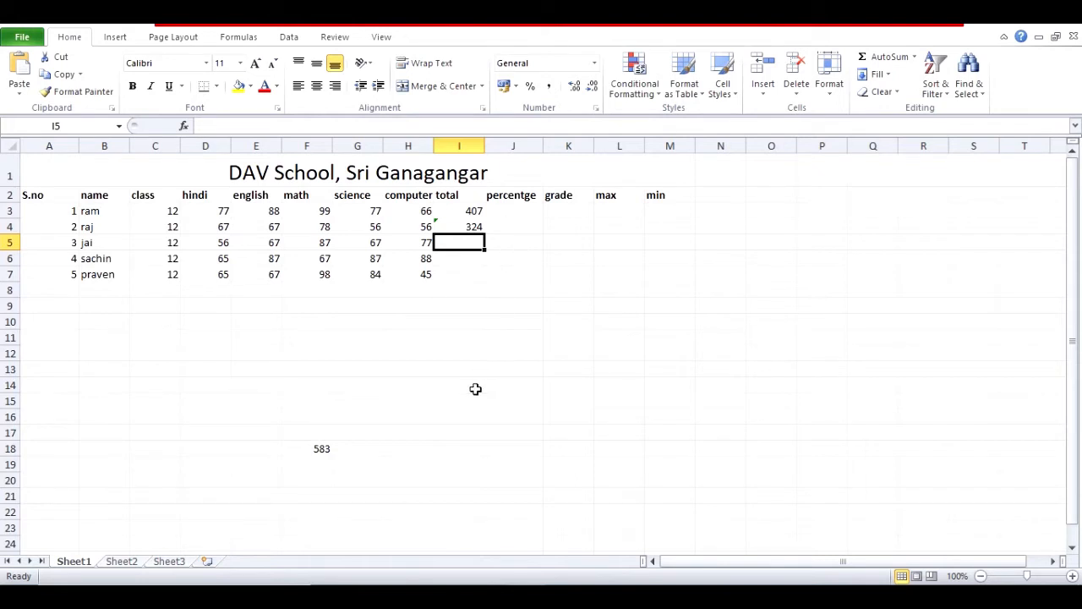
{"action": "type", "text": "=su"}
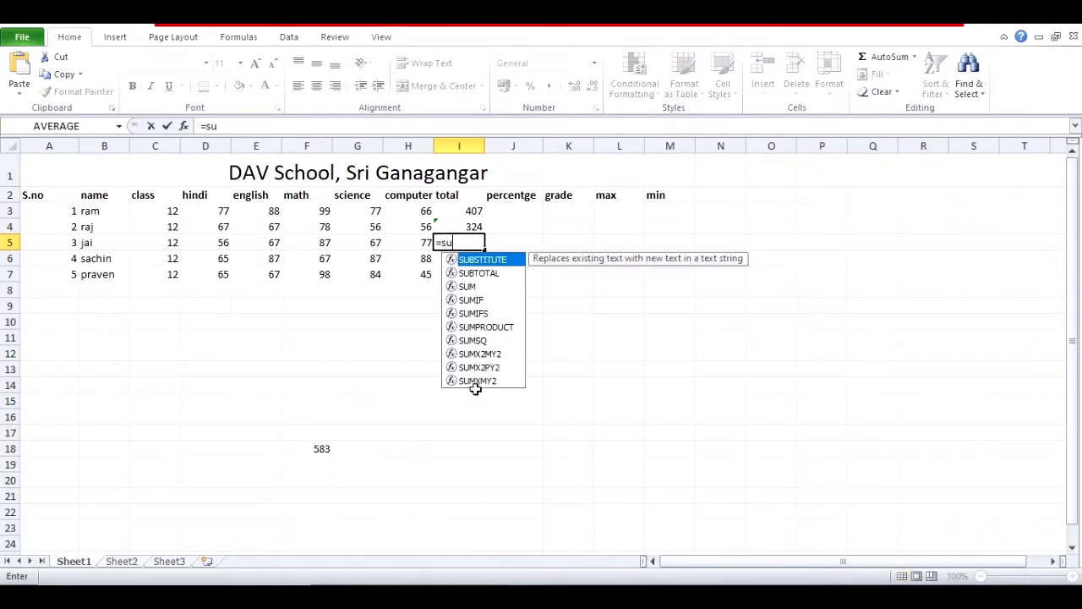
{"action": "type", "text": "m("}
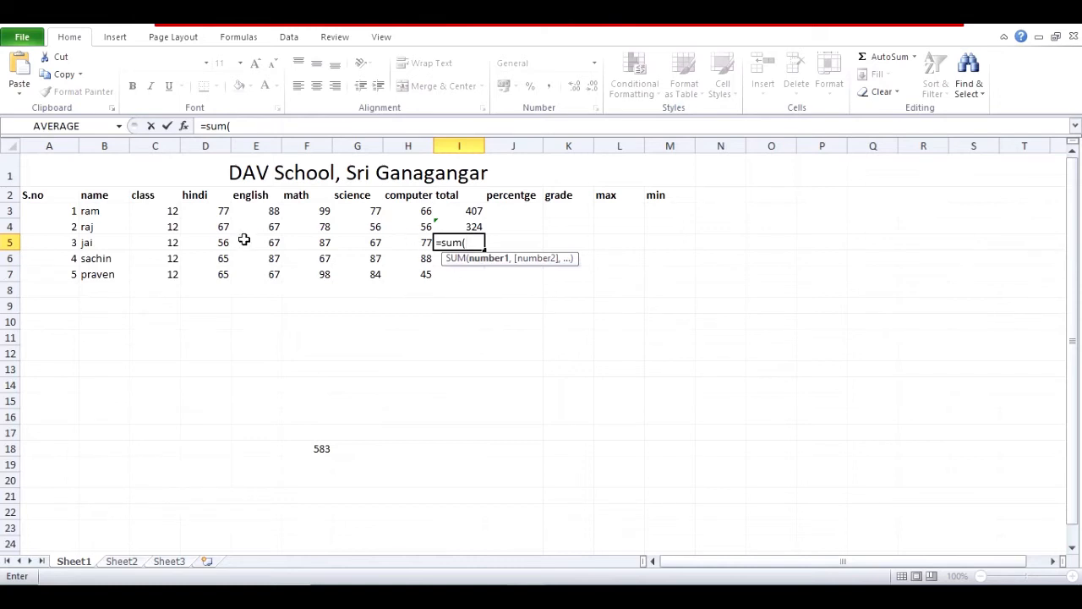
{"action": "left_click", "coordinate": [209, 243]}
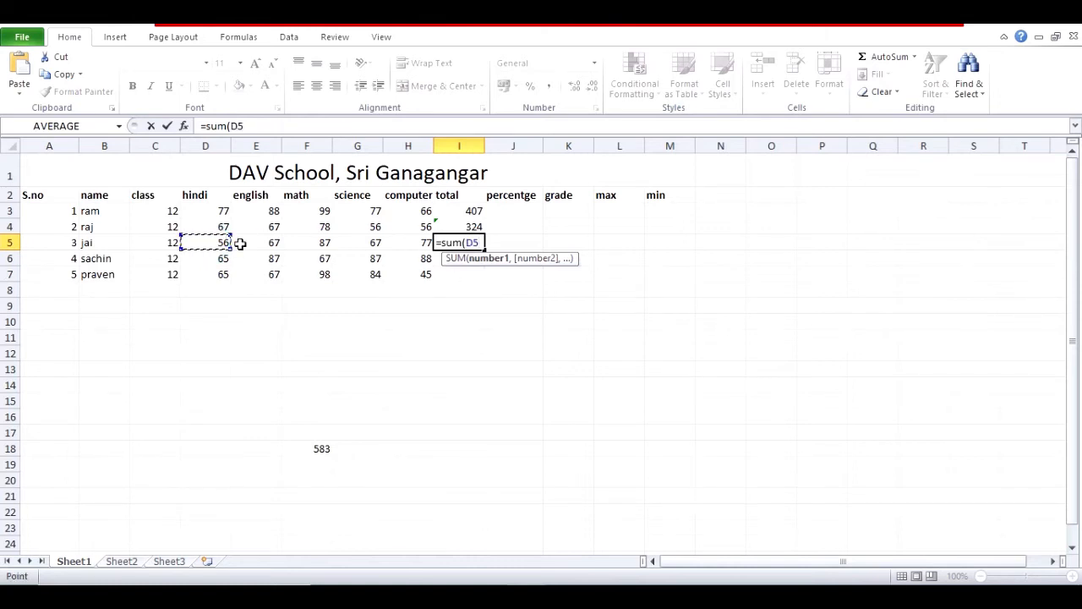
{"action": "type", "text": ","}
{"action": "left_click", "coordinate": [273, 242]}
{"action": "type", "text": ","}
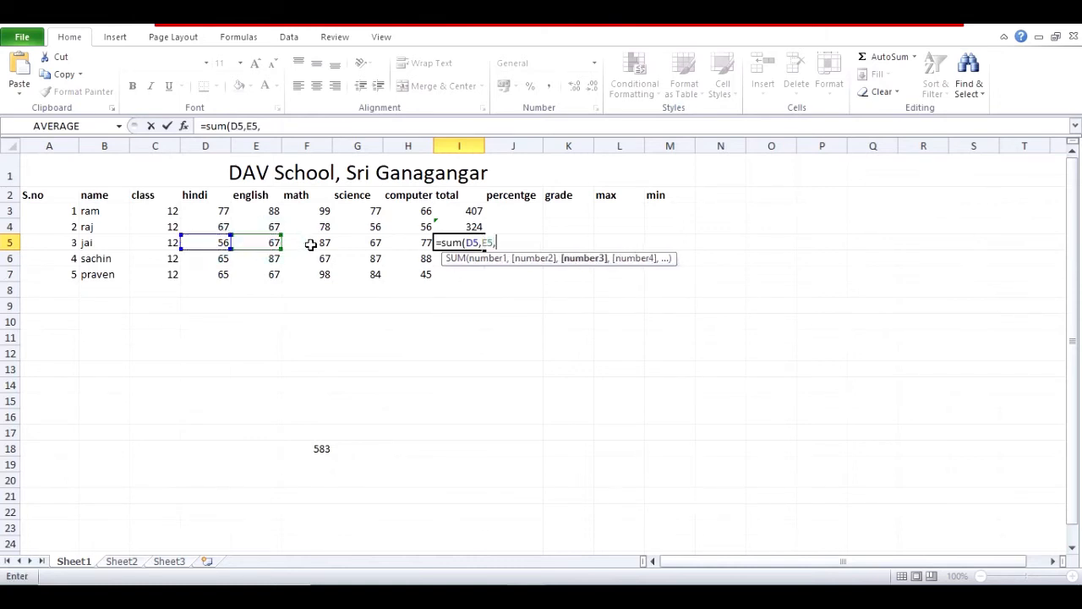
{"action": "left_click", "coordinate": [313, 243]}
{"action": "type", "text": ","}
{"action": "left_click", "coordinate": [358, 243]}
{"action": "type", "text": ","}
{"action": "left_click", "coordinate": [409, 242]}
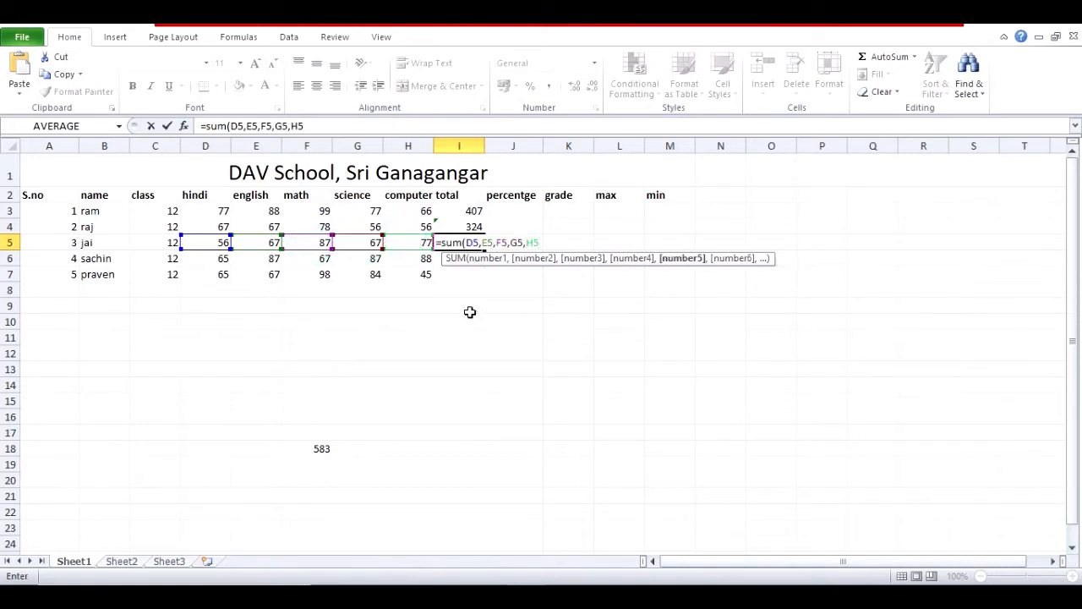
{"action": "type", "text": ","}
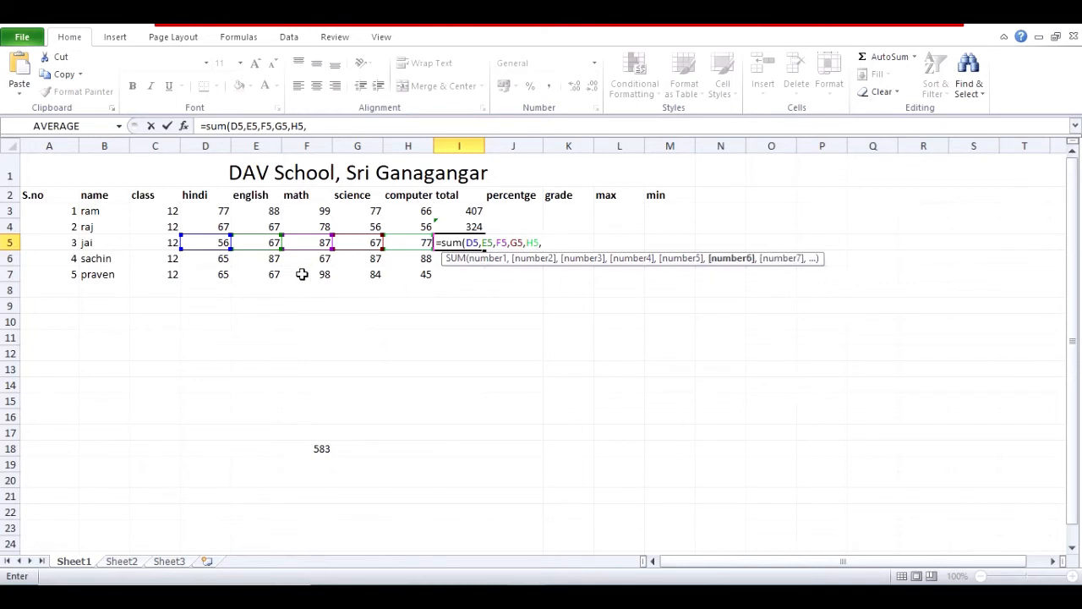
{"action": "left_click", "coordinate": [309, 275]}
{"action": "type", "text": ","}
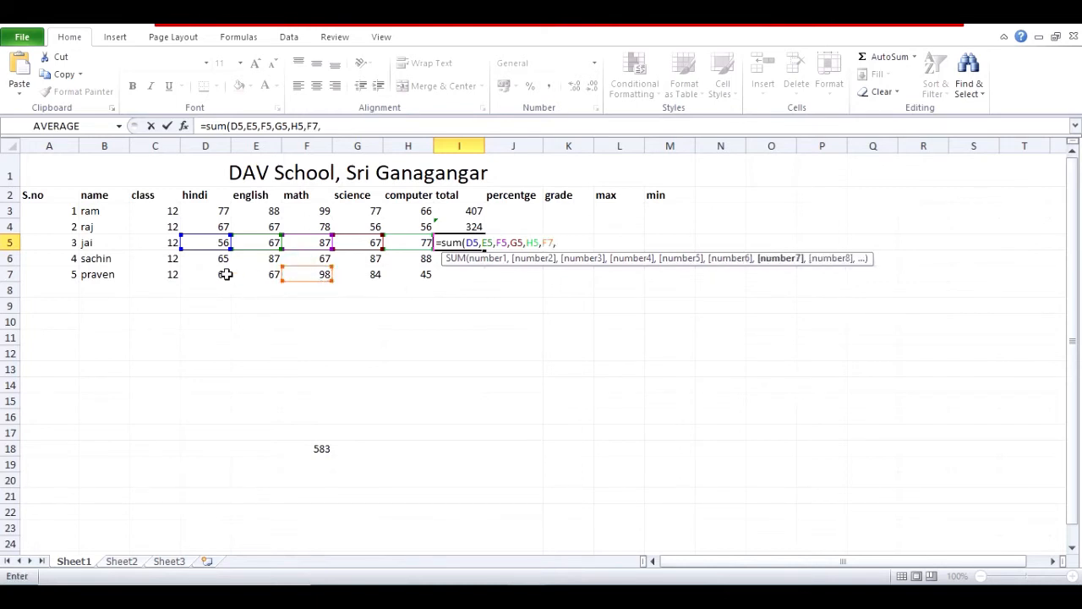
{"action": "left_click", "coordinate": [216, 275]}
{"action": "key", "text": "BackSpace"}
{"action": "key", "text": "BackSpace"}
{"action": "key", "text": "BackSpace"}
{"action": "key", "text": "BackSpace"}
{"action": "key", "text": "BackSpace"}
{"action": "key", "text": "BackSpace"}
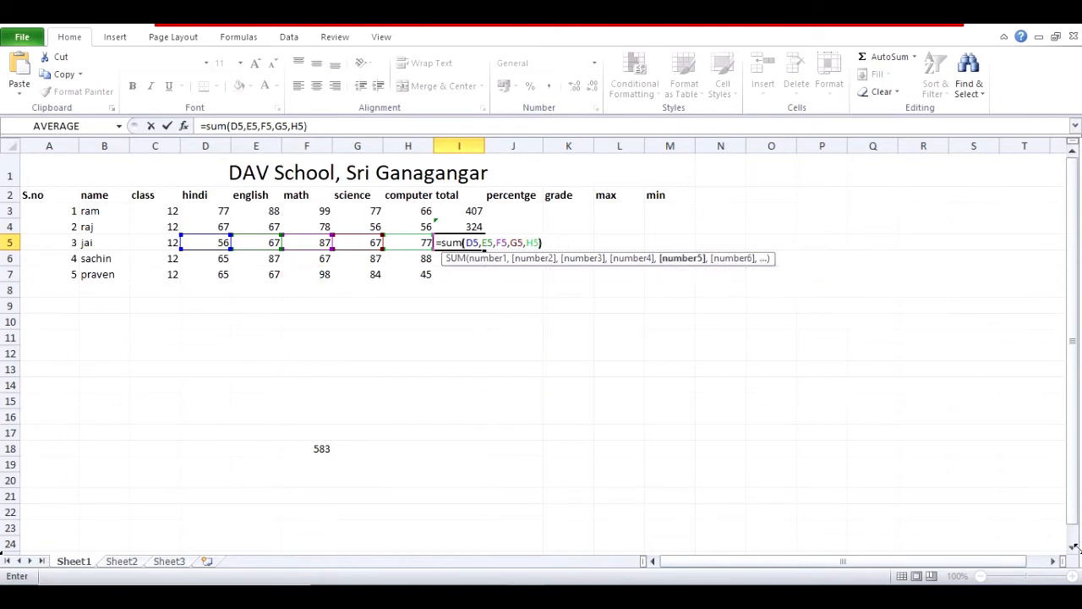
Complete the formula =SUM(D5,E5,F5,G5,H5) in I5 and review it
{"action": "key", "text": "Return"}
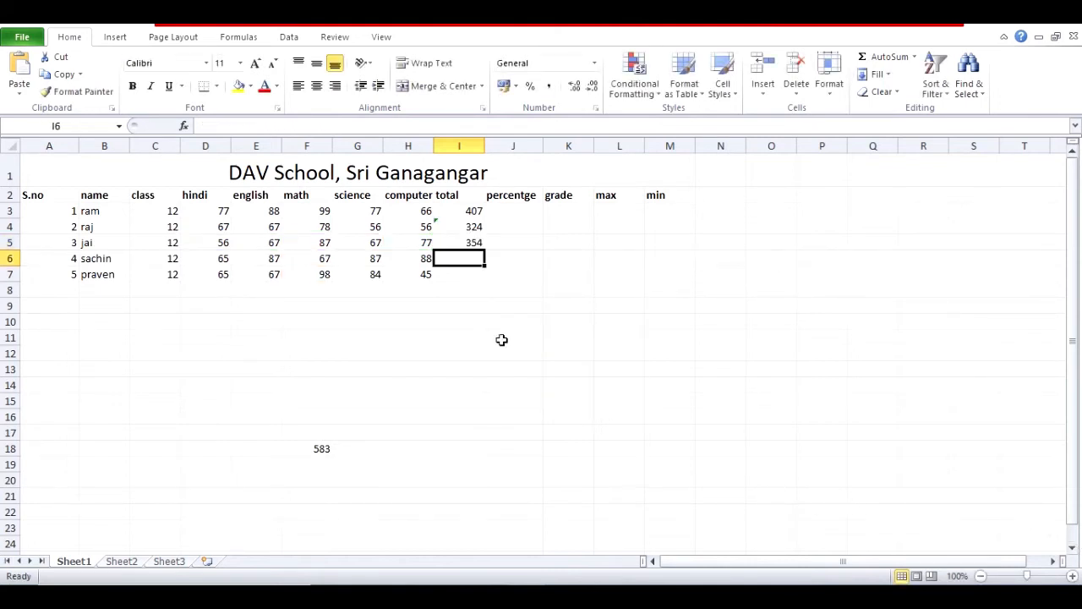
{"action": "left_click", "coordinate": [473, 241]}
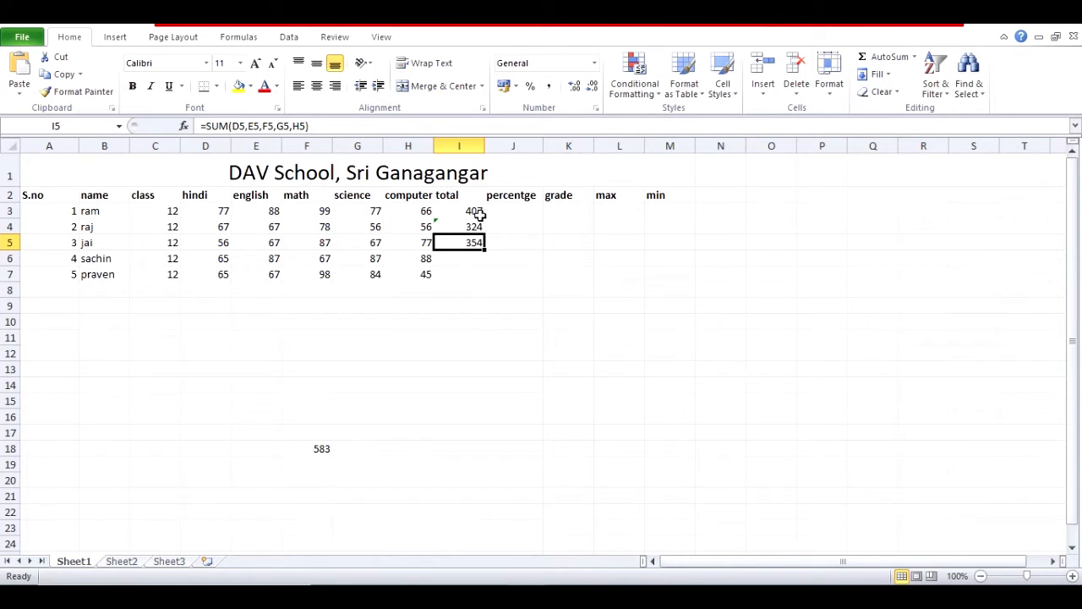
Total the fourth student's marks in I6 using AutoSum over the range D6:H6
{"action": "left_click", "coordinate": [461, 261]}
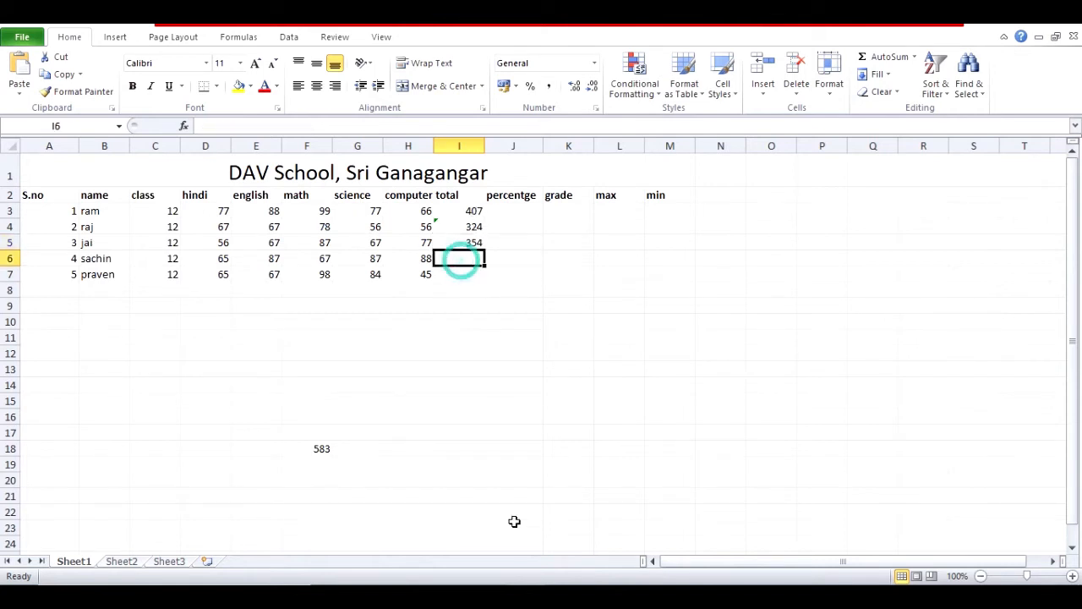
{"action": "left_click", "coordinate": [888, 59]}
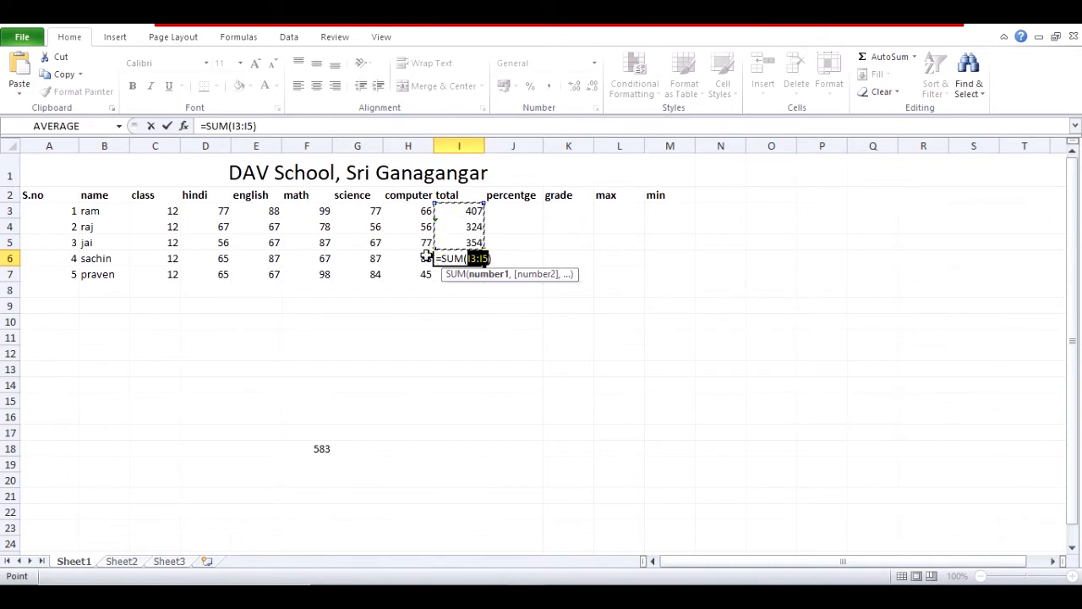
{"action": "left_click_drag", "start_coordinate": [423, 258], "coordinate": [222, 262]}
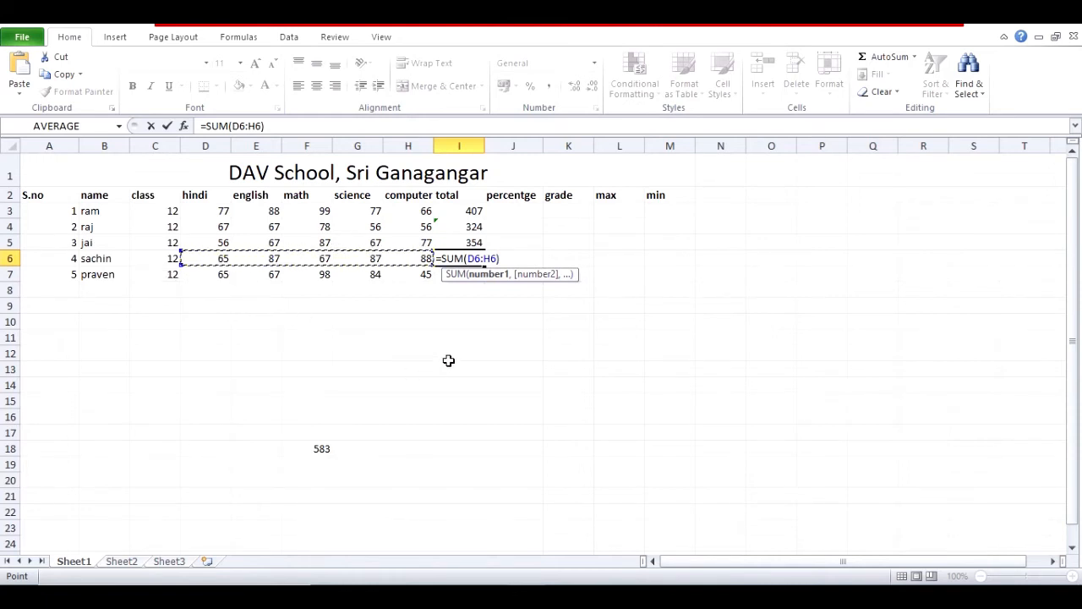
{"action": "key", "text": "Return"}
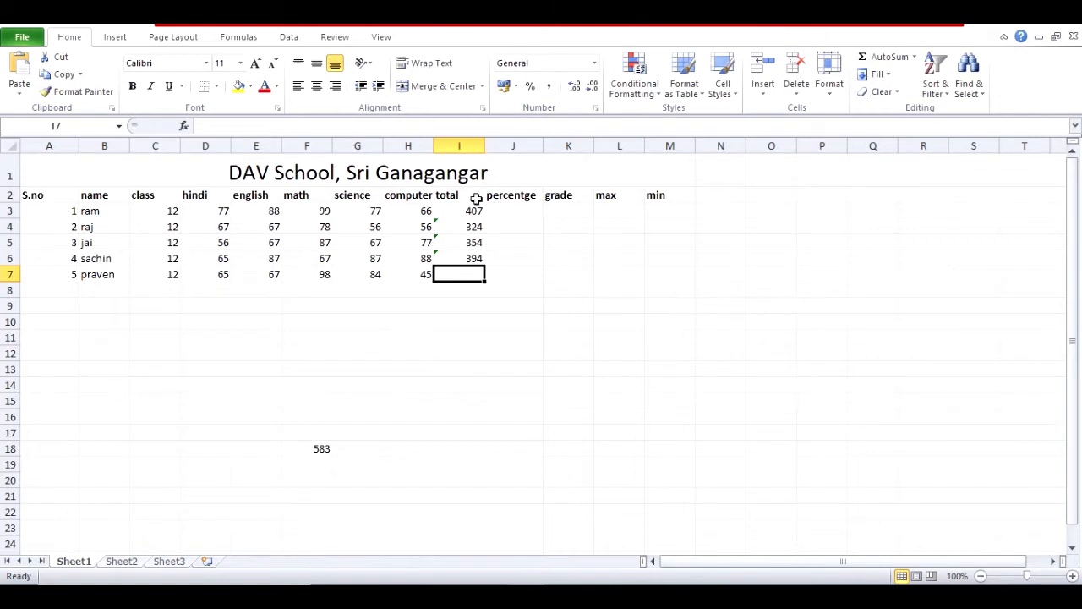
Fill the total formula from I6 down to I7 for the last student and compare the two formulas
{"action": "left_click", "coordinate": [458, 258]}
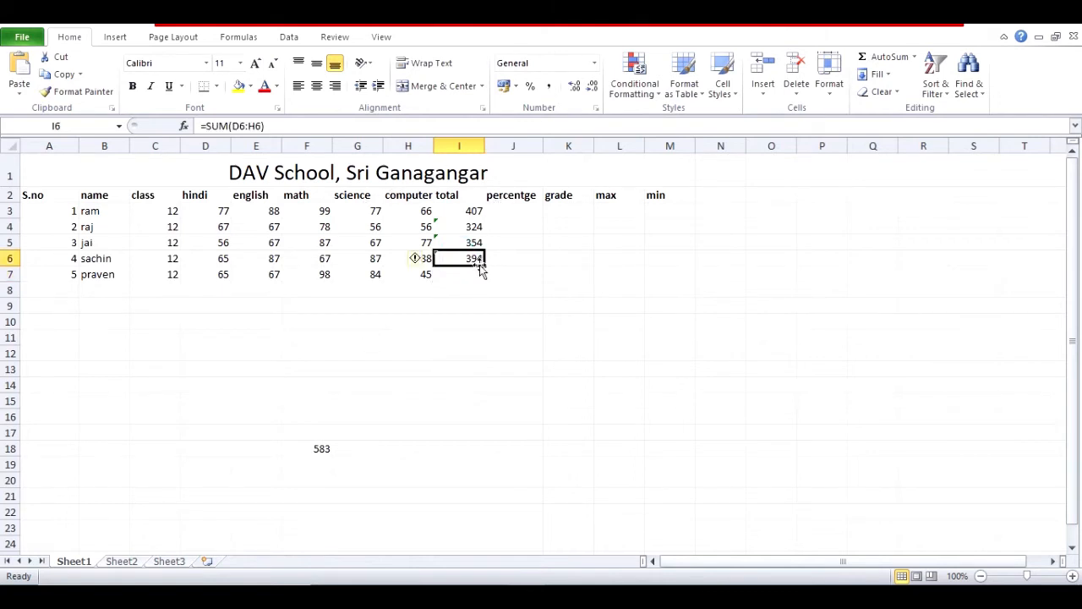
{"action": "left_click_drag", "start_coordinate": [486, 266], "coordinate": [488, 289]}
{"action": "left_click", "coordinate": [447, 274]}
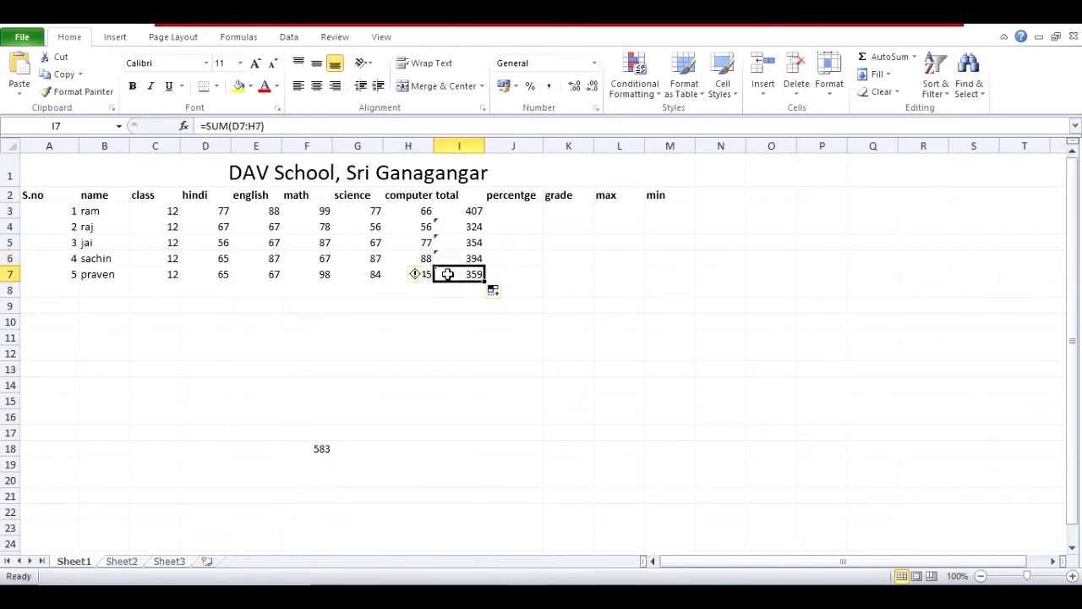
{"action": "left_click", "coordinate": [453, 258]}
Calculate the first student's percentage in J3 with the formula =I3*100/500 and review the formula
{"action": "left_click", "coordinate": [502, 212]}
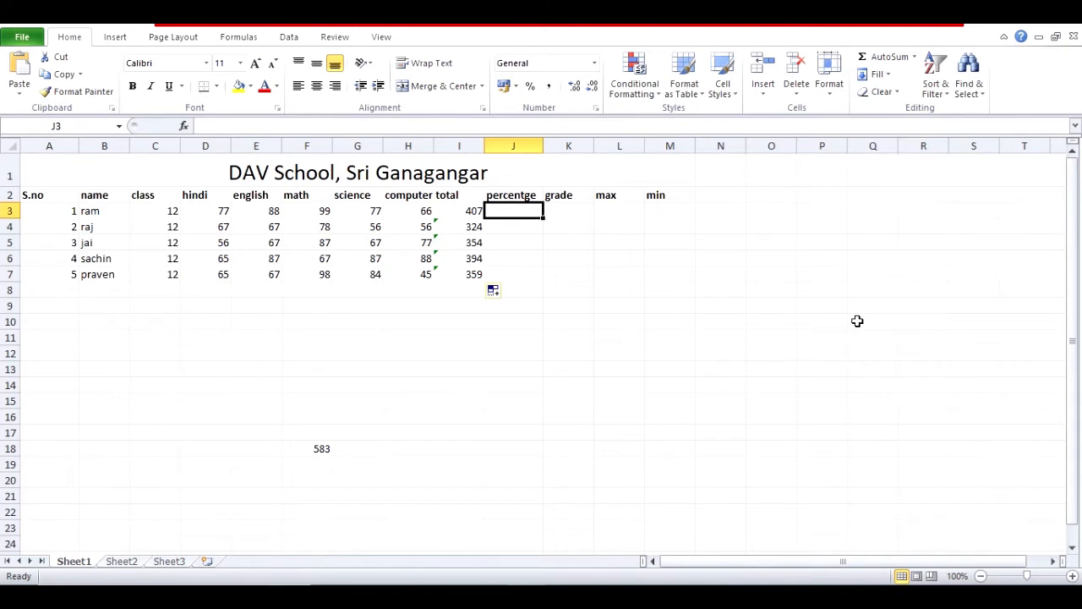
{"action": "type", "text": "="}
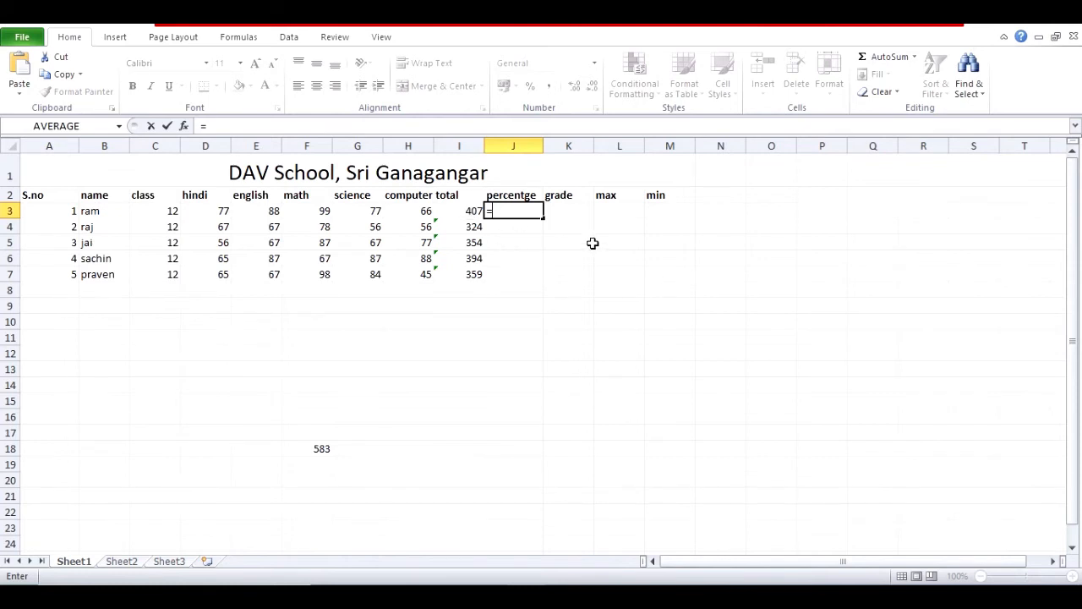
{"action": "type", "text": "i3*100"}
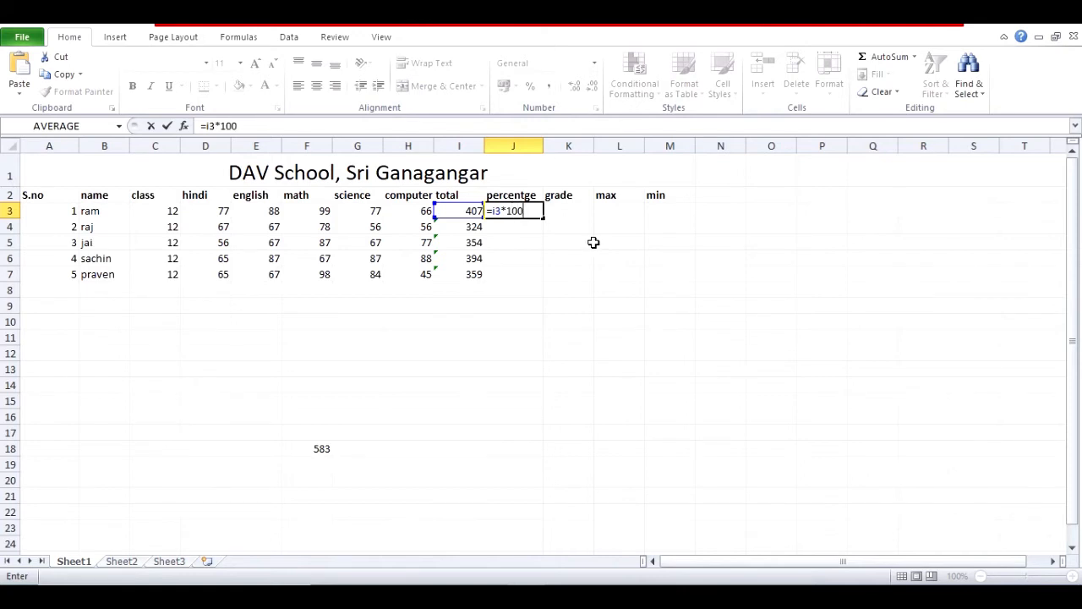
{"action": "type", "text": "/500"}
{"action": "key", "text": "Return"}
{"action": "left_click", "coordinate": [511, 213]}
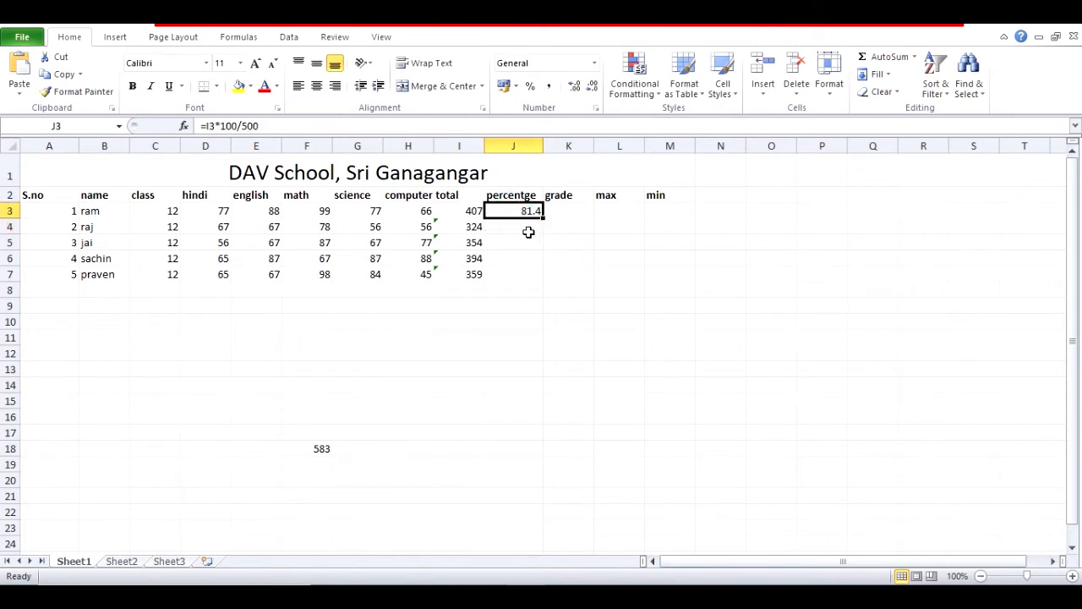
Fill the percentage formula from J3 down to J7 and review the copied formulas in J4 to J7
{"action": "left_click", "coordinate": [525, 230]}
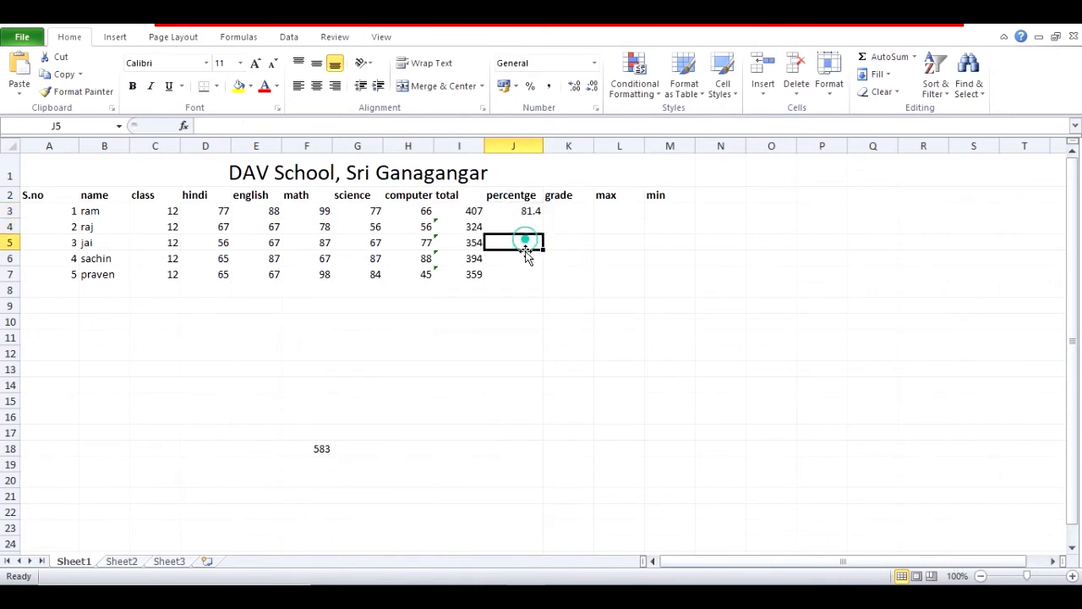
{"action": "left_click", "coordinate": [521, 210]}
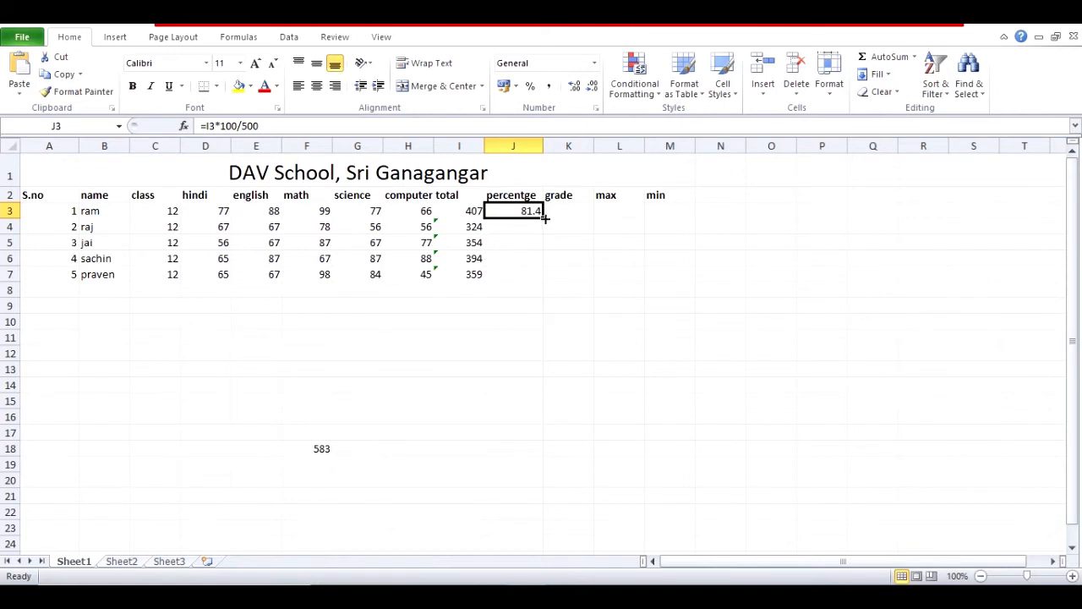
{"action": "left_click_drag", "start_coordinate": [547, 217], "coordinate": [548, 279]}
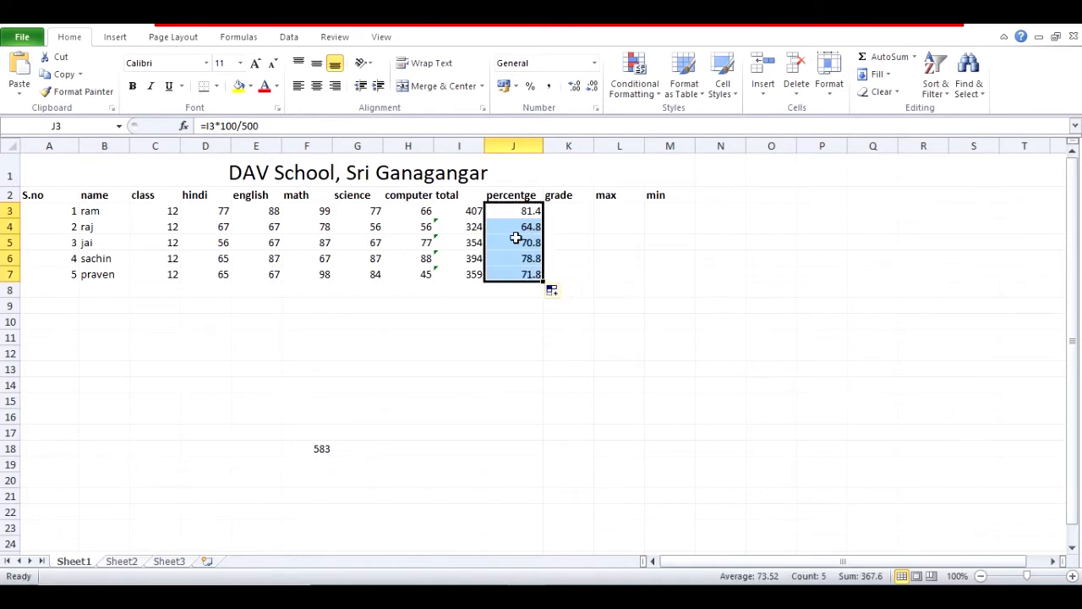
{"action": "left_click", "coordinate": [513, 230]}
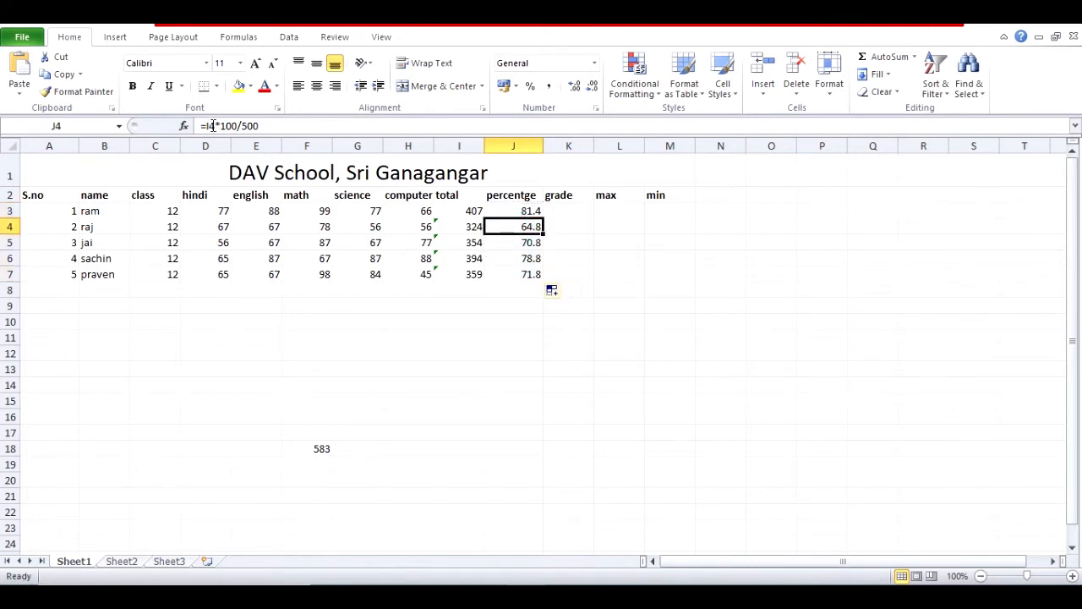
{"action": "left_click", "coordinate": [500, 244]}
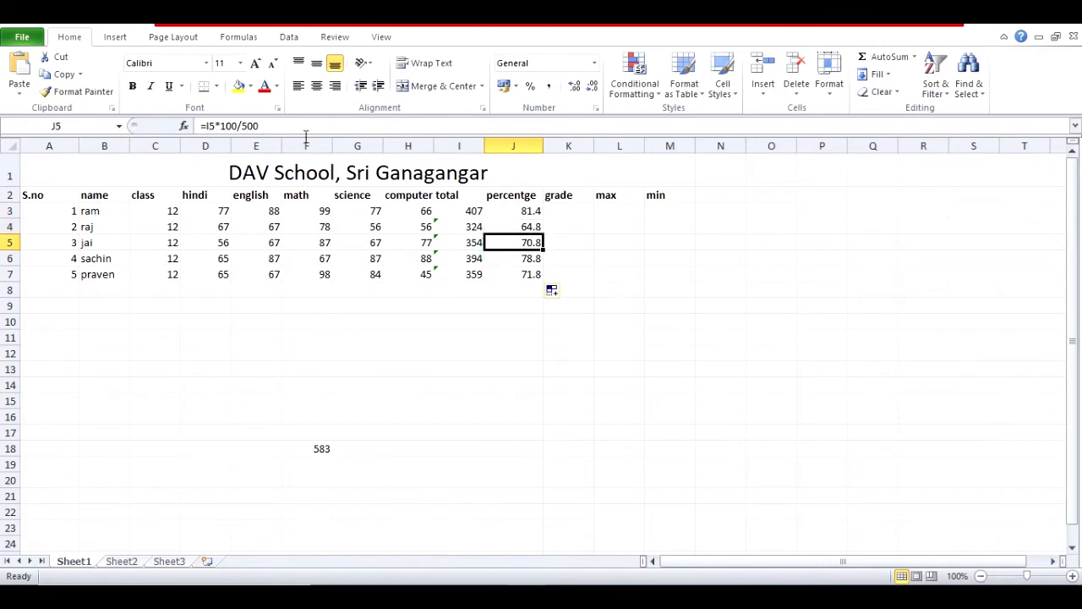
{"action": "left_click", "coordinate": [510, 255]}
{"action": "left_click", "coordinate": [515, 273]}
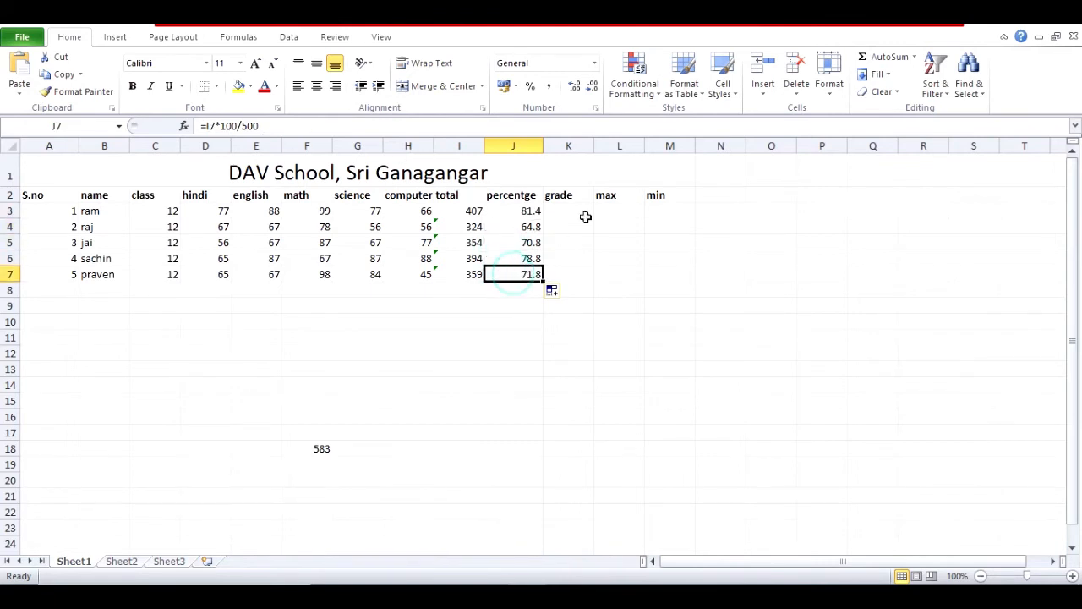
Insert a new column before the grade column and enter the heading "result" in K2
{"action": "left_click", "coordinate": [558, 208]}
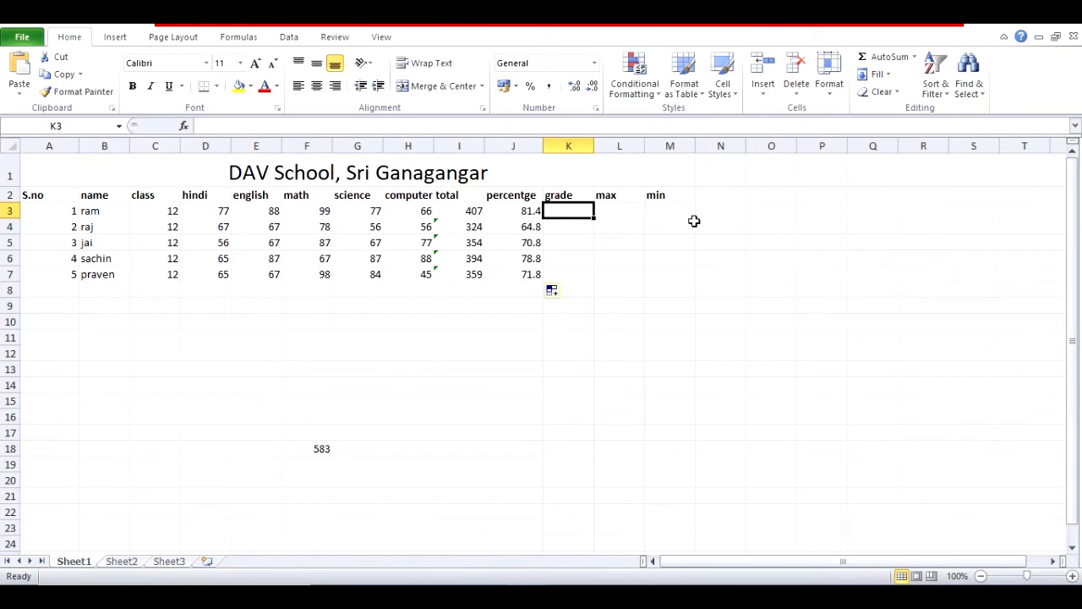
{"action": "left_click", "coordinate": [570, 142]}
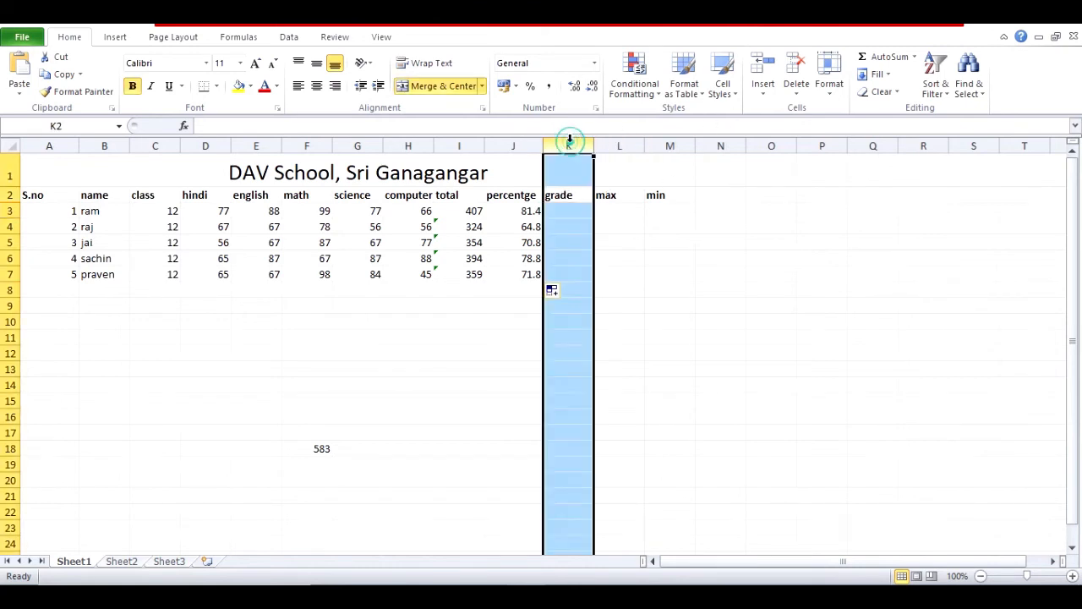
{"action": "left_click", "coordinate": [763, 91]}
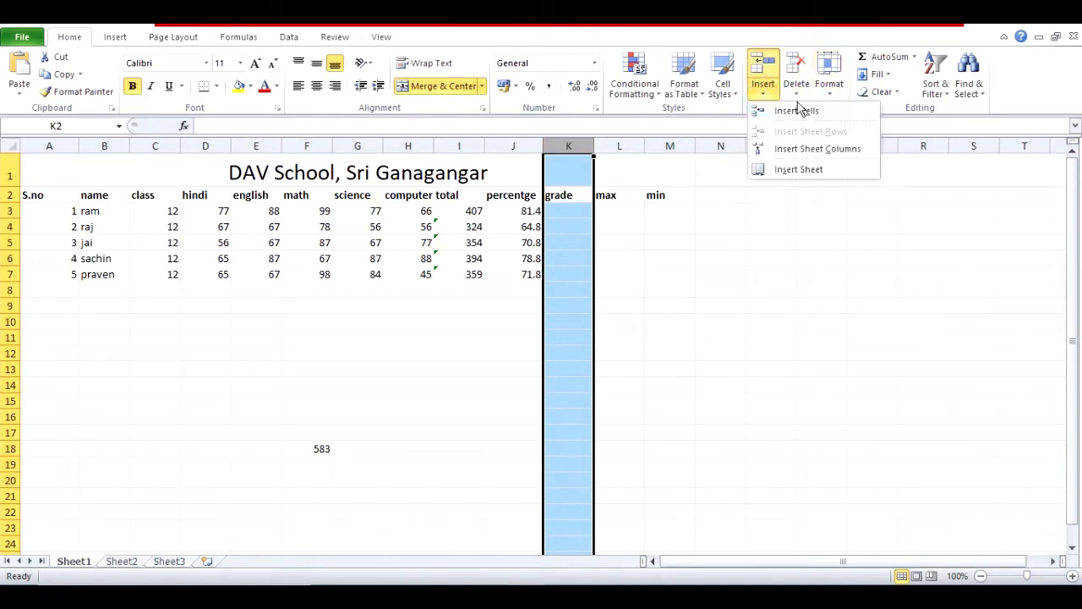
{"action": "left_click", "coordinate": [817, 152]}
{"action": "left_click", "coordinate": [560, 194]}
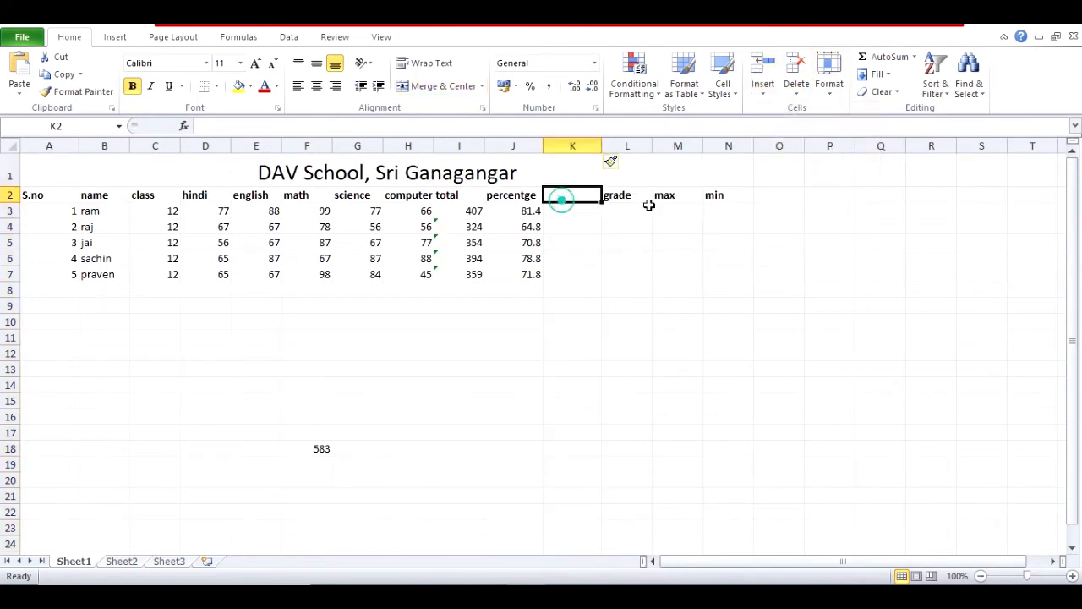
{"action": "type", "text": "result"}
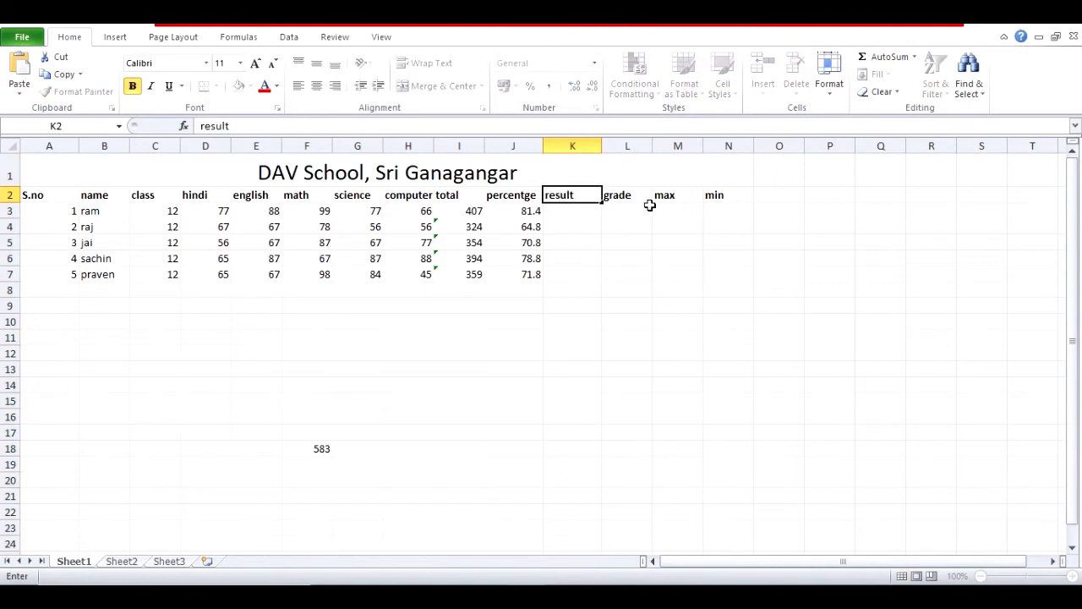
{"action": "key", "text": "Return"}
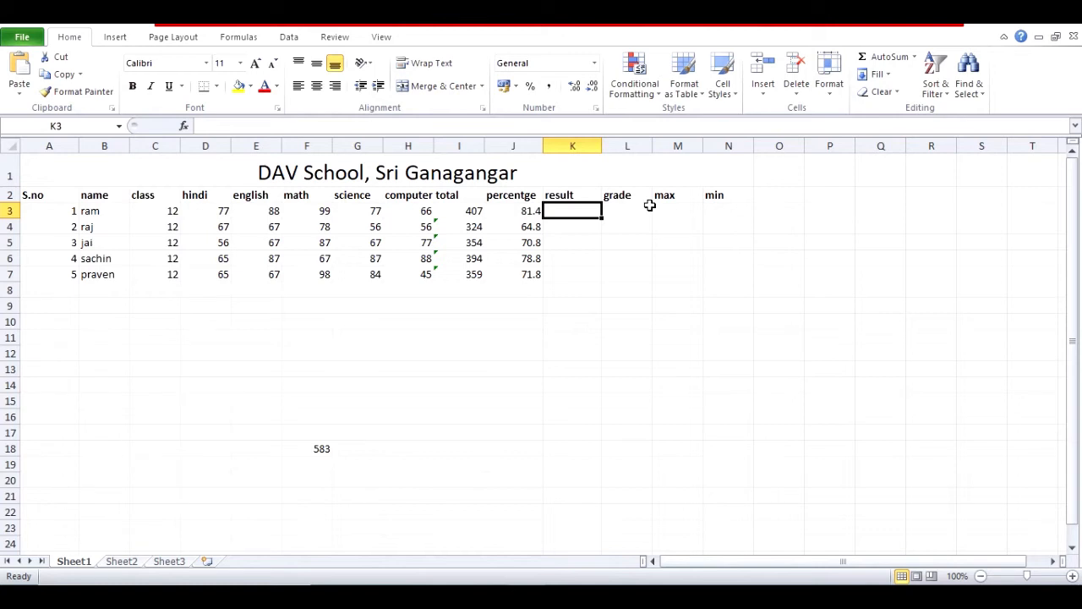
Calculate the first student's result in K3 with the formula =if(j3>=50,"pass","fail")
{"action": "type", "text": "=if"}
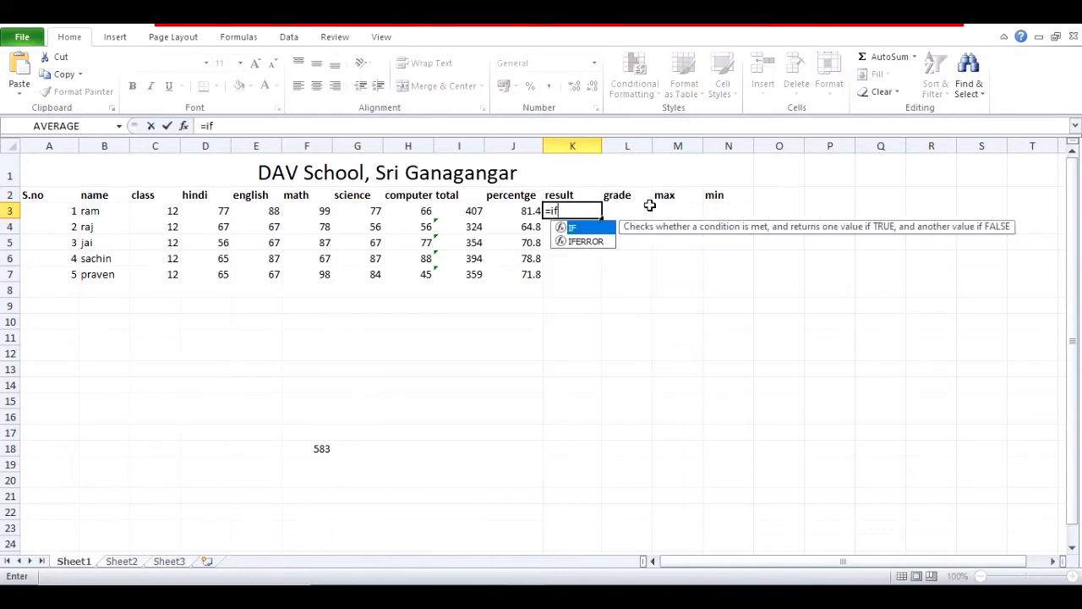
{"action": "type", "text": "("}
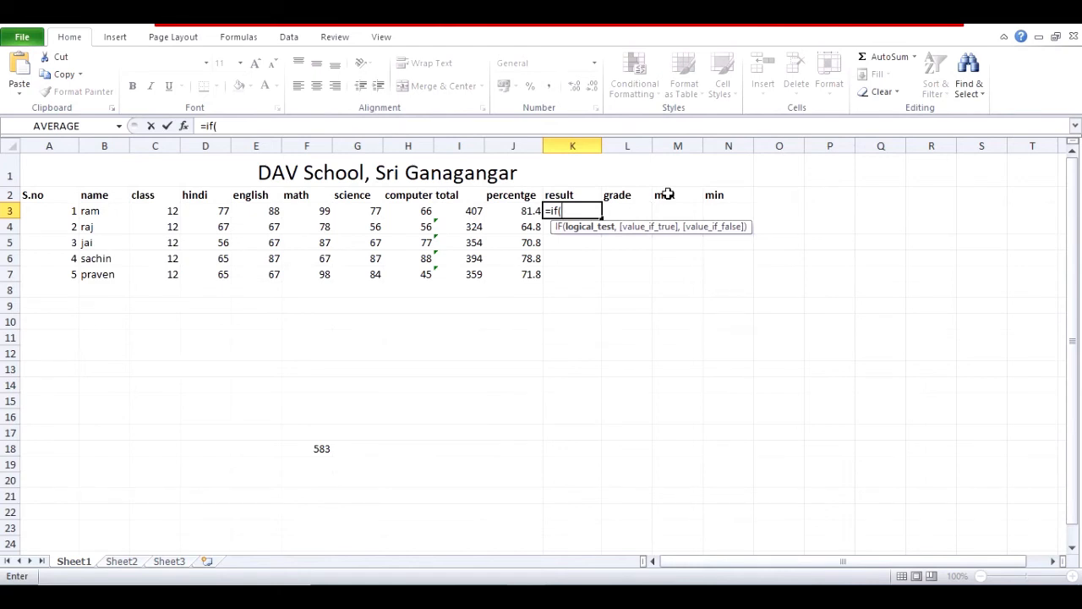
{"action": "type", "text": "j3>=50"}
{"action": "type", "text": ","}
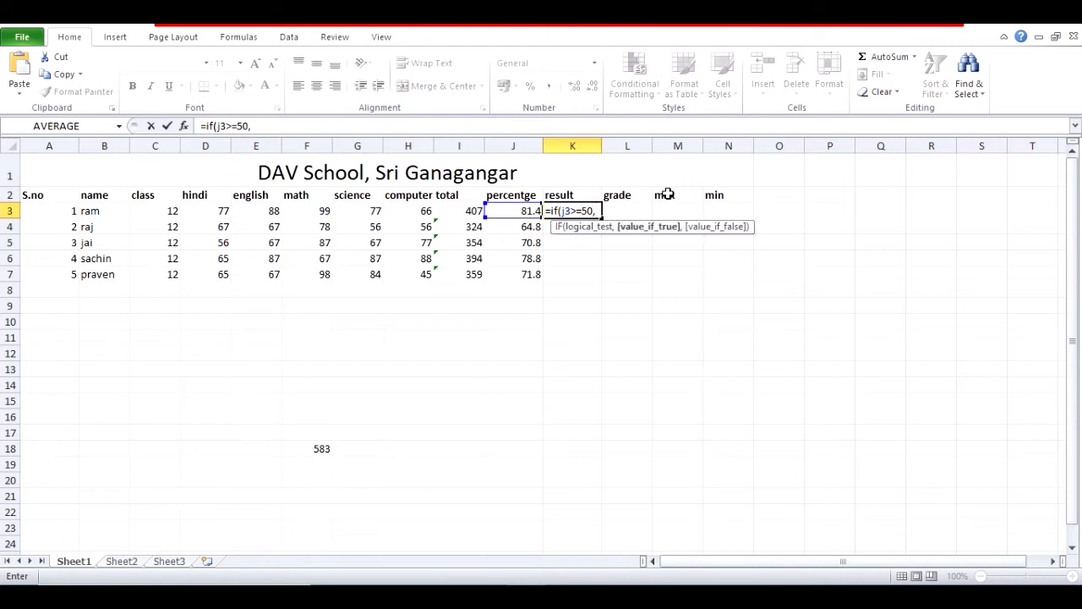
{"action": "type", "text": "\"pass\""}
{"action": "type", "text": ",\""}
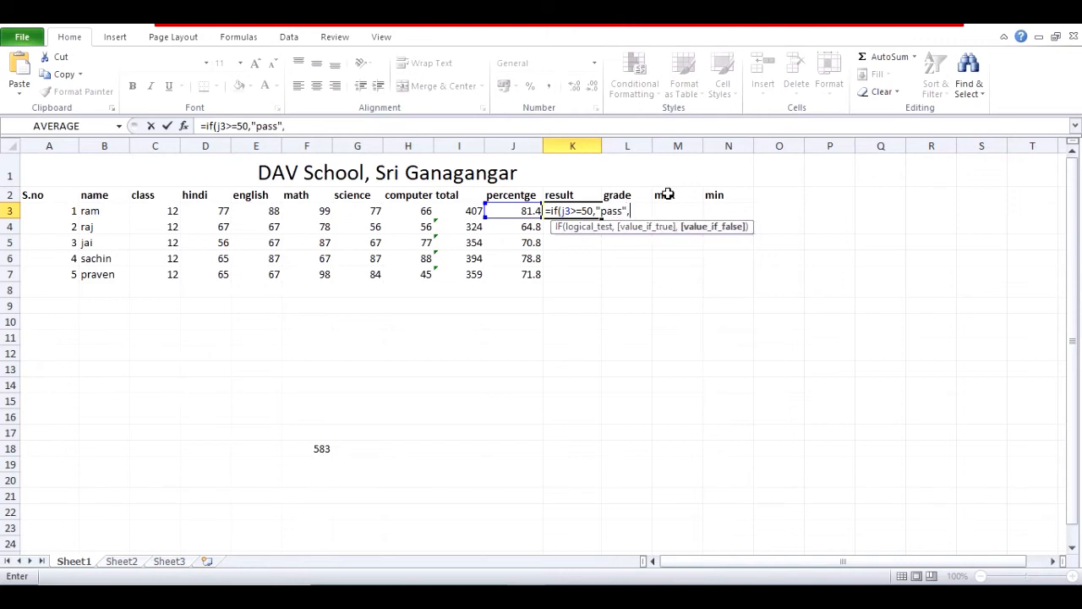
{"action": "type", "text": "fail\")"}
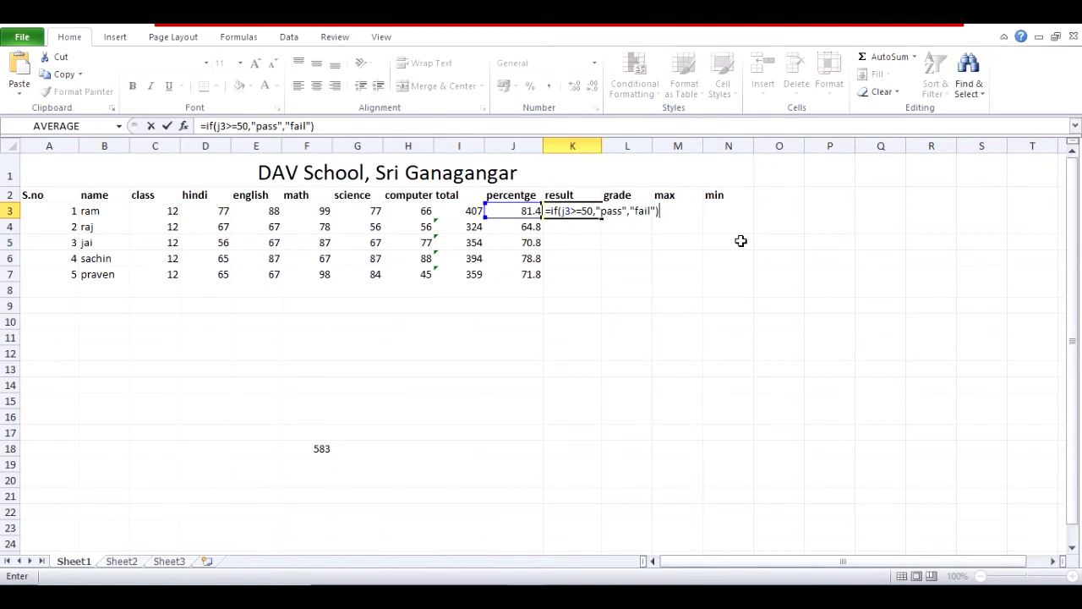
{"action": "key", "text": "Return"}
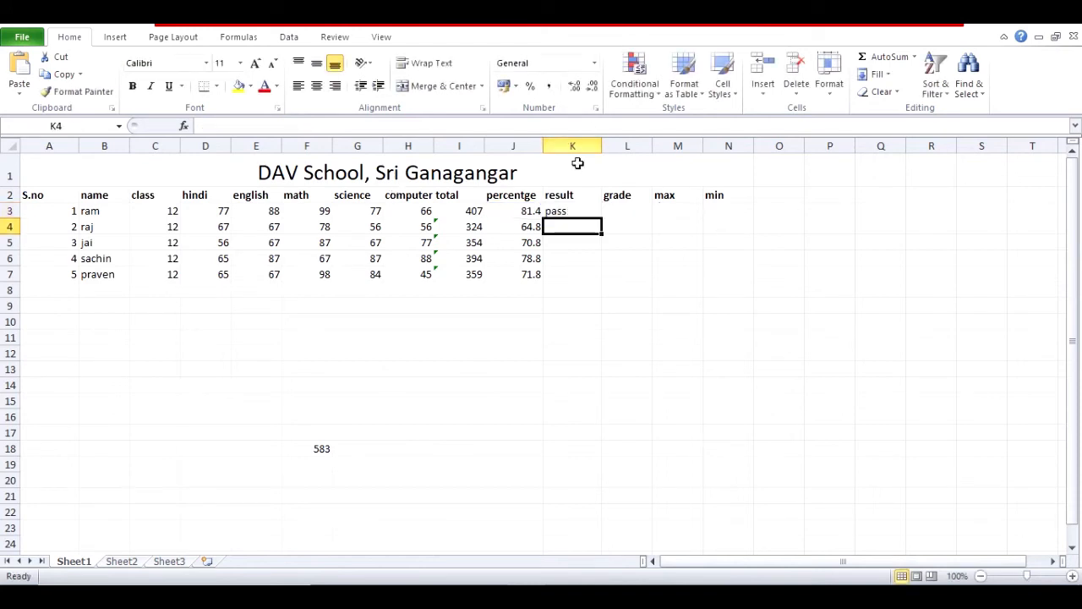
Fill the result formula from K3 down to K7 and review the copied formulas in K4 to K7
{"action": "left_click", "coordinate": [574, 210]}
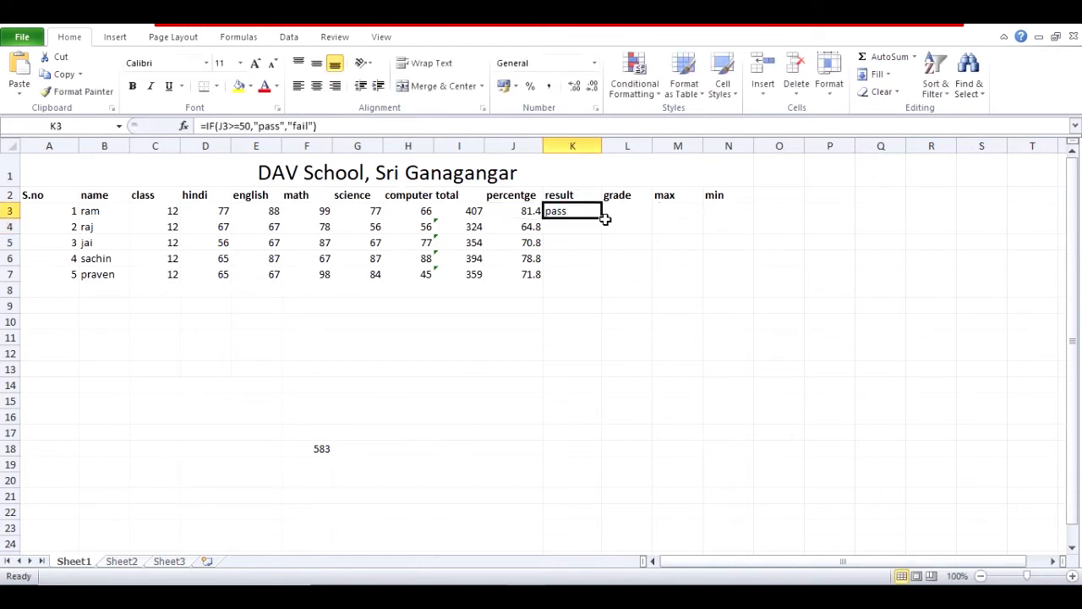
{"action": "left_click_drag", "start_coordinate": [605, 219], "coordinate": [606, 281]}
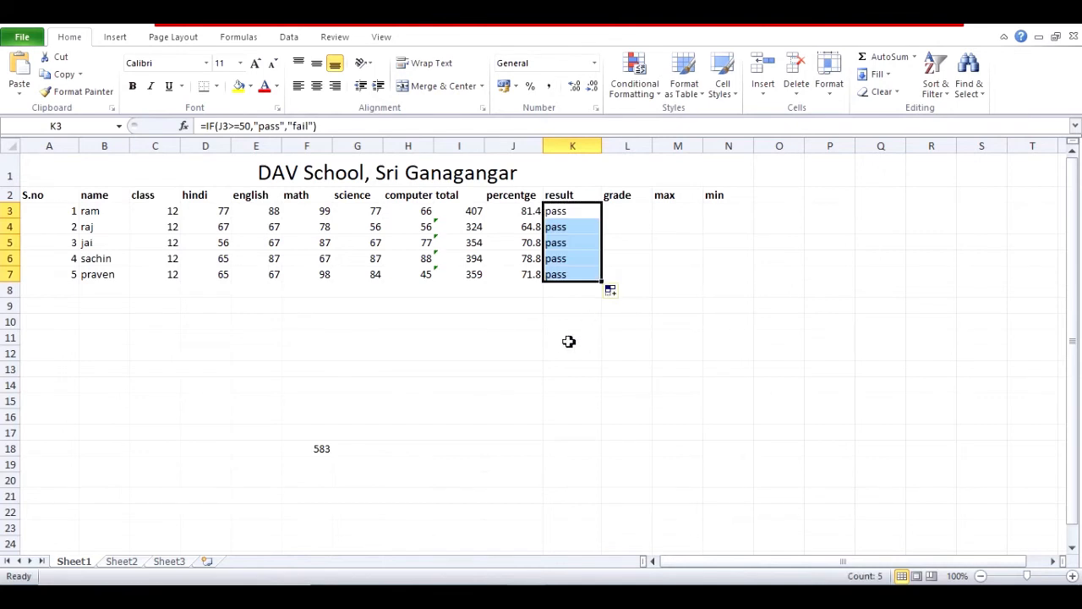
{"action": "left_click", "coordinate": [555, 226]}
{"action": "left_click", "coordinate": [558, 244]}
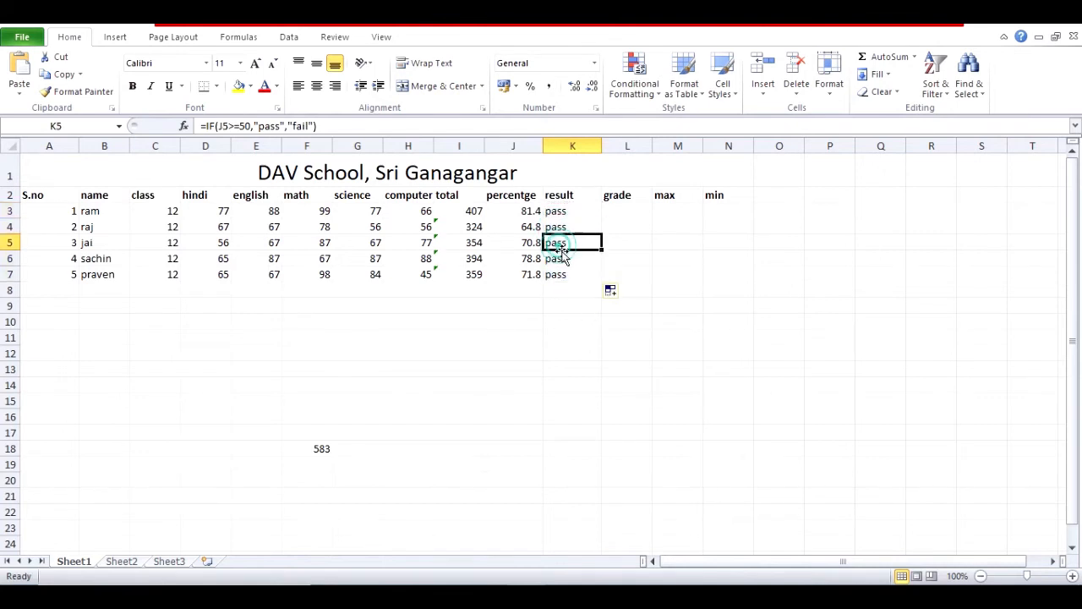
{"action": "left_click", "coordinate": [562, 258]}
{"action": "left_click", "coordinate": [560, 275]}
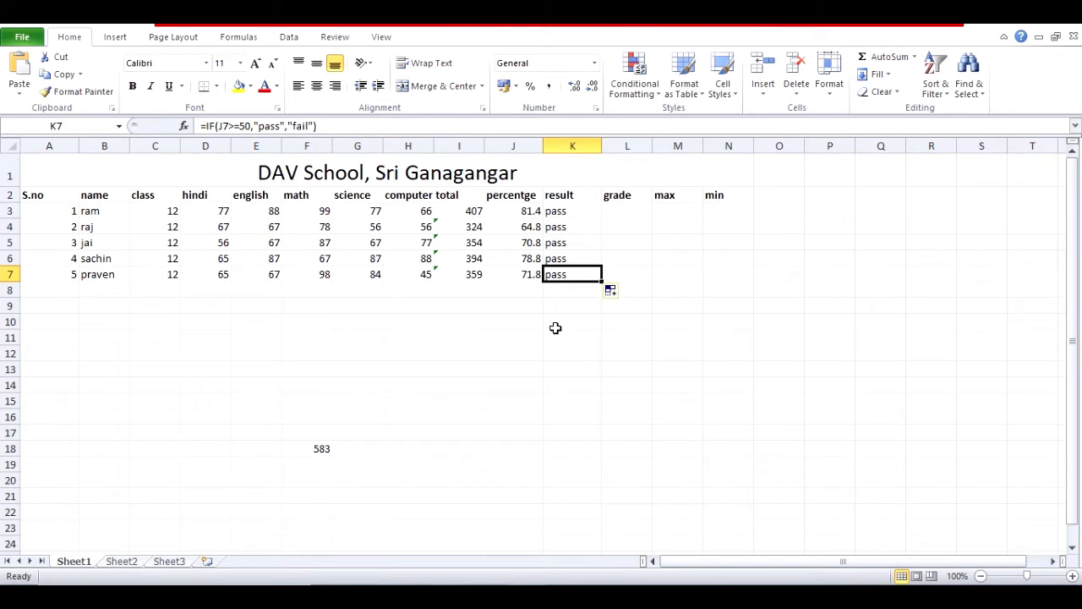
Change the last student's marks in row 7 to hindi 33, english 44, math 23 and science 33
{"action": "left_click", "coordinate": [210, 275]}
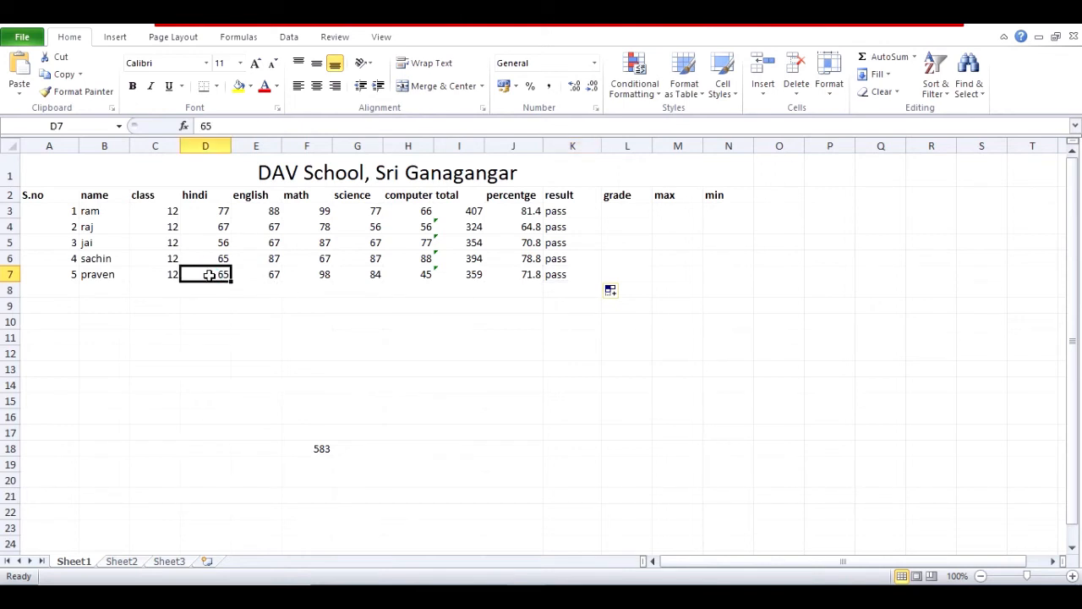
{"action": "type", "text": "33"}
{"action": "left_click", "coordinate": [272, 274]}
{"action": "type", "text": "44"}
{"action": "left_click", "coordinate": [324, 272]}
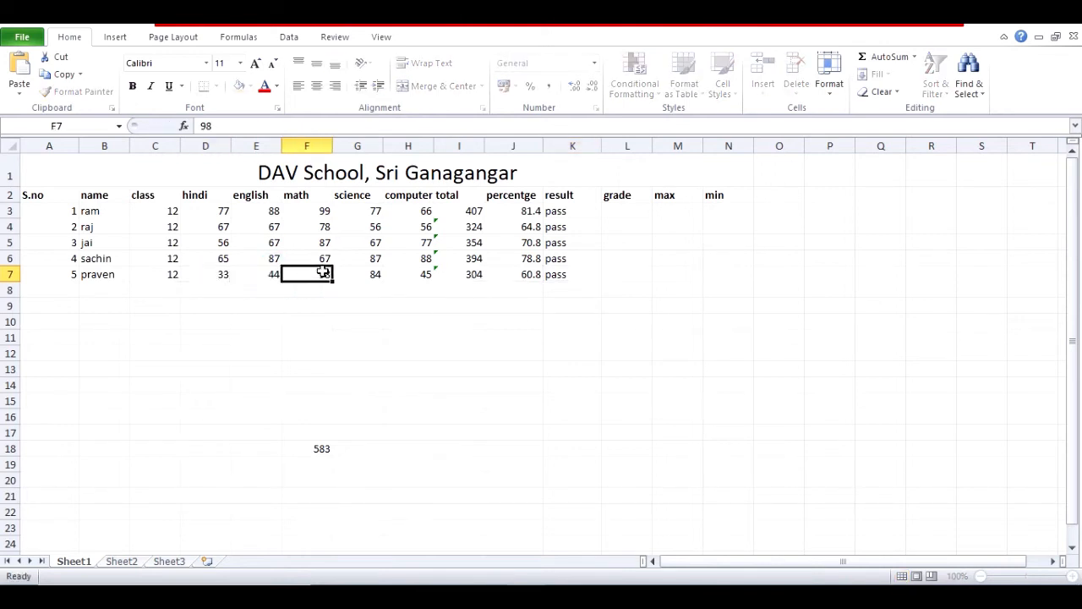
{"action": "type", "text": "23"}
{"action": "left_click", "coordinate": [369, 275]}
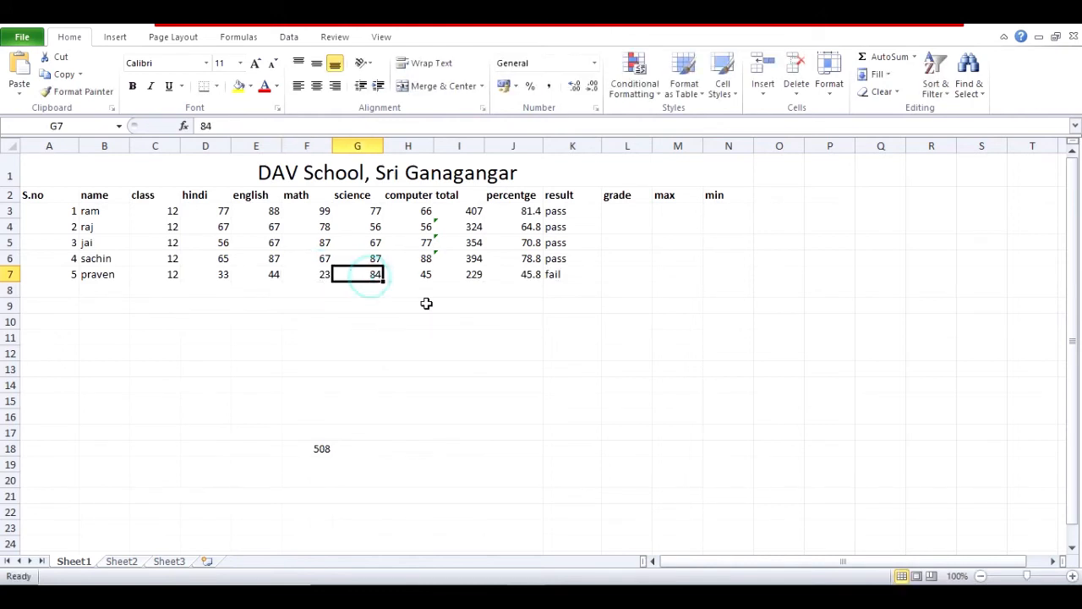
{"action": "type", "text": "33"}
{"action": "left_click", "coordinate": [433, 305]}
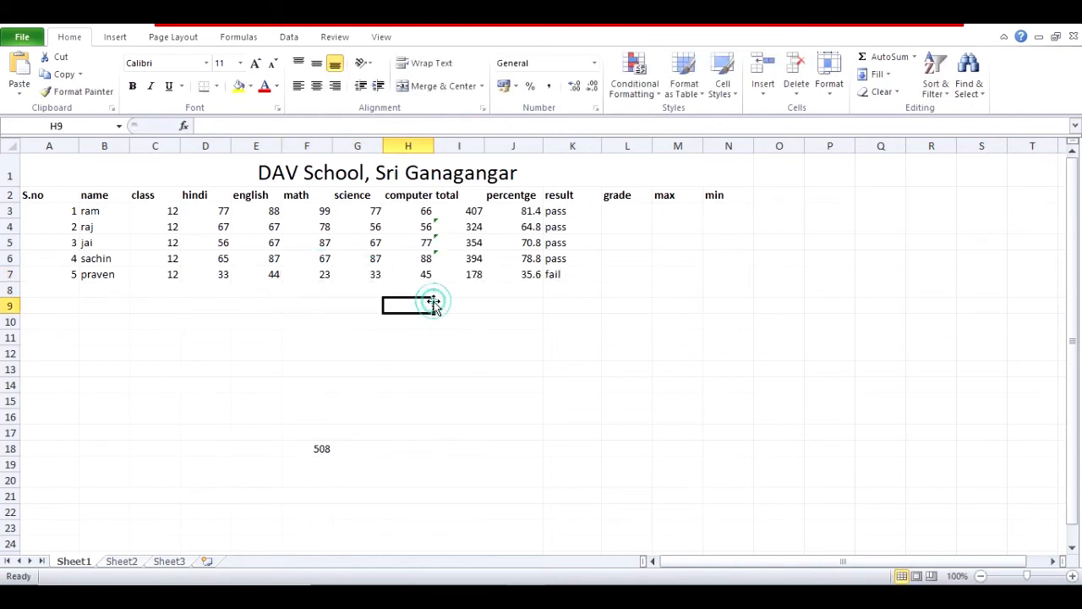
Check the last student's percentage in J7 and result in K7, and review the result formula in K3
{"action": "left_click", "coordinate": [514, 276]}
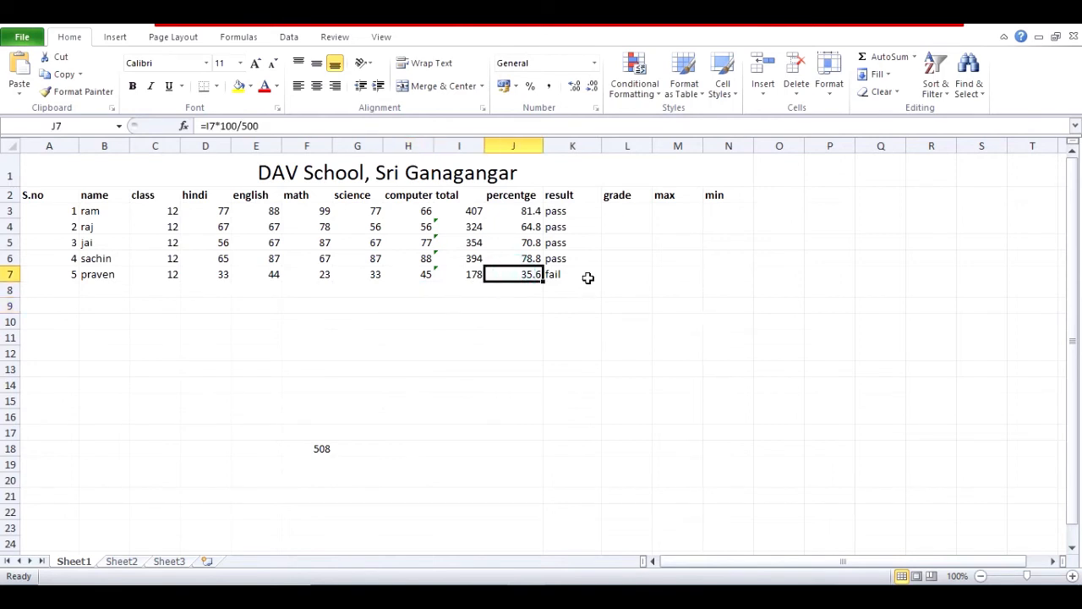
{"action": "left_click", "coordinate": [587, 276]}
{"action": "left_click", "coordinate": [505, 278]}
{"action": "left_click", "coordinate": [621, 212]}
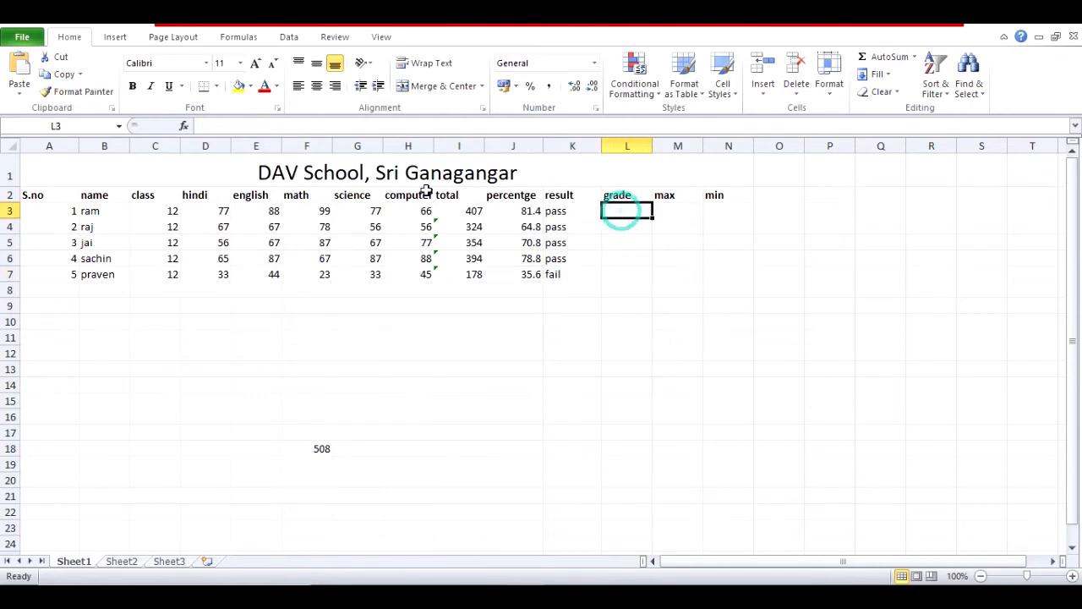
{"action": "left_click", "coordinate": [570, 213]}
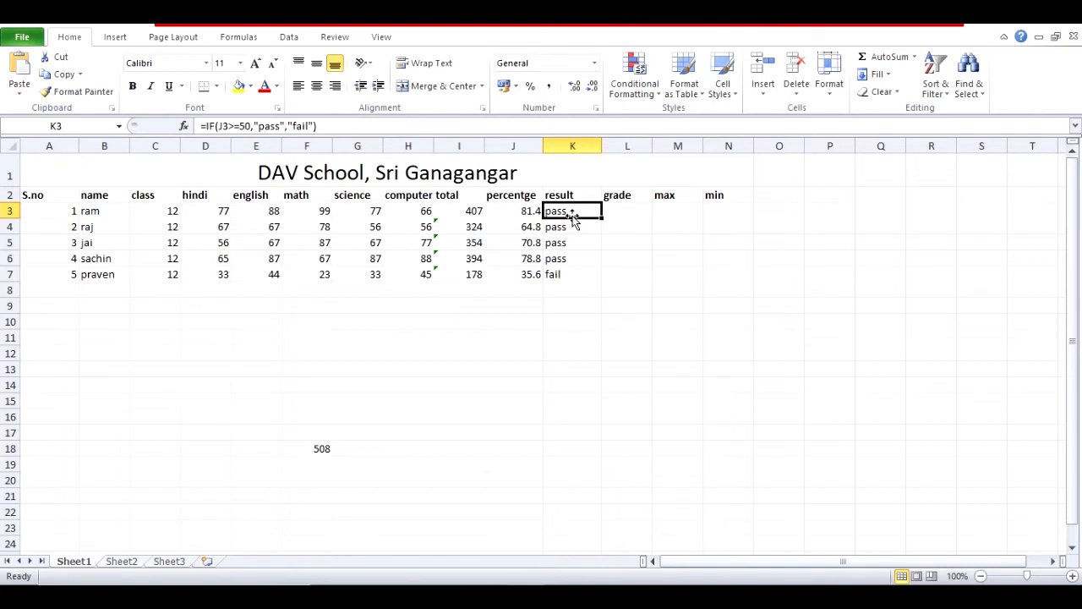
Begin a grade reference list below the table with the range "0 - 50" in H15 and grade "f" in I15
{"action": "left_click", "coordinate": [421, 400]}
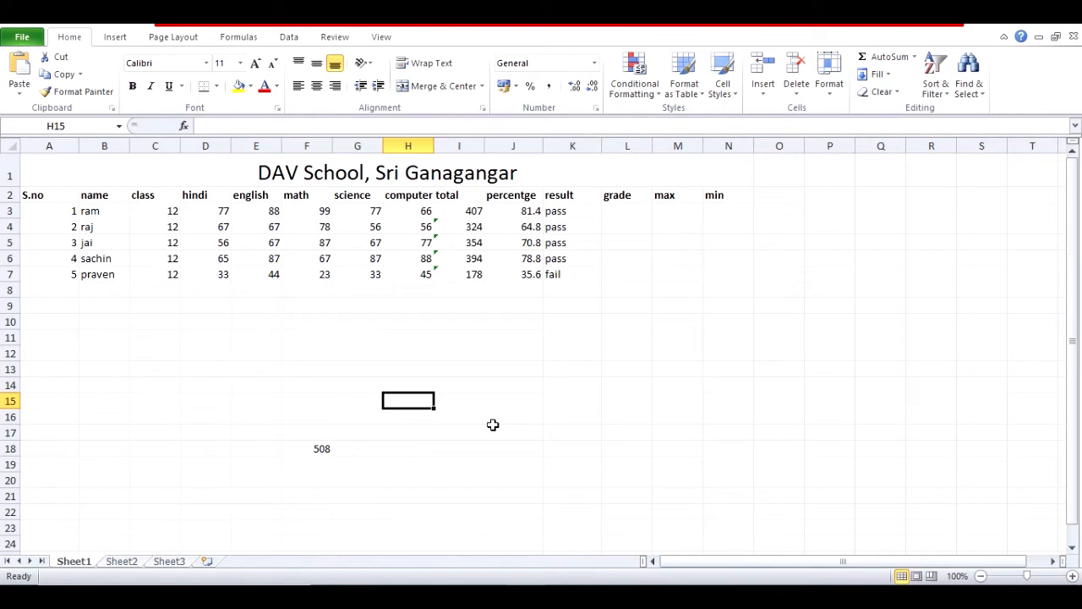
{"action": "type", "text": "5-"}
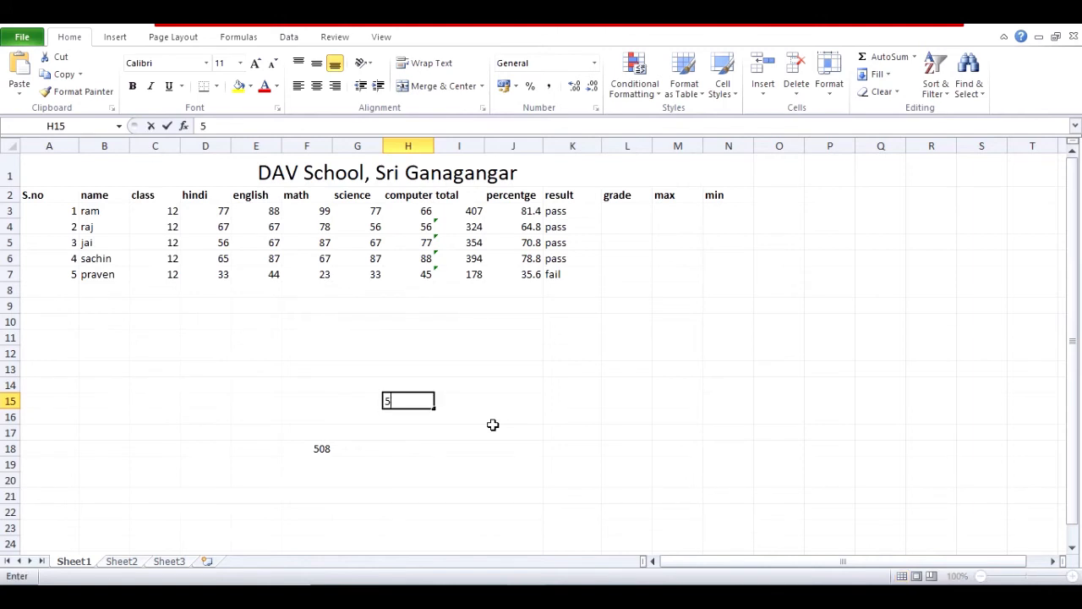
{"action": "key", "text": "BackSpace"}
{"action": "key", "text": "BackSpace"}
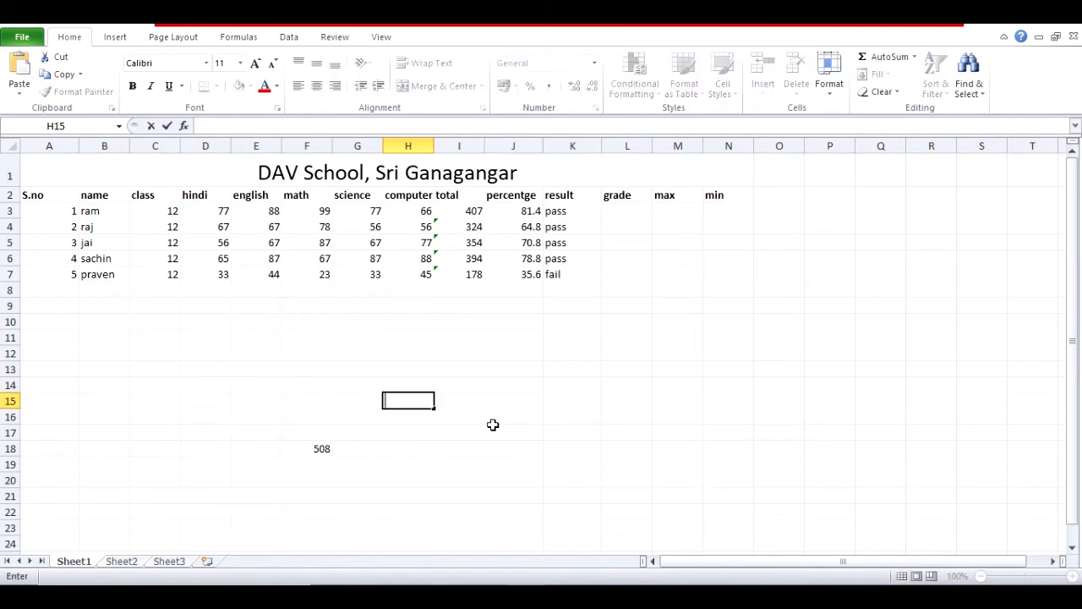
{"action": "type", "text": "0"}
{"action": "type", "text": "to"}
{"action": "key", "text": "BackSpace"}
{"action": "key", "text": "BackSpace"}
{"action": "type", "text": "- 50"}
{"action": "key", "text": "Tab"}
{"action": "type", "text": "f"}
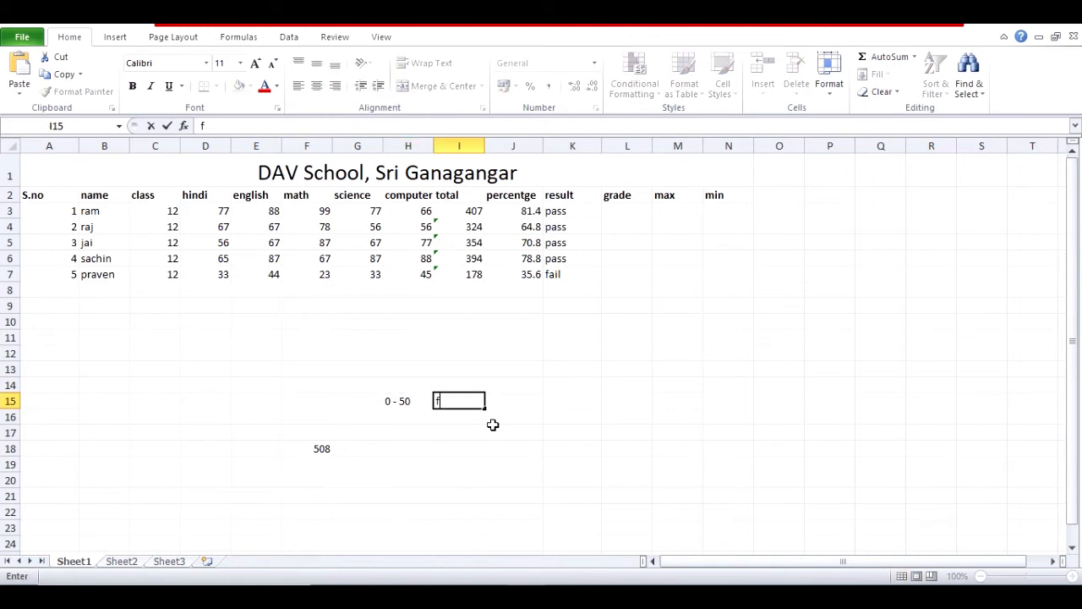
{"action": "key", "text": "Return"}
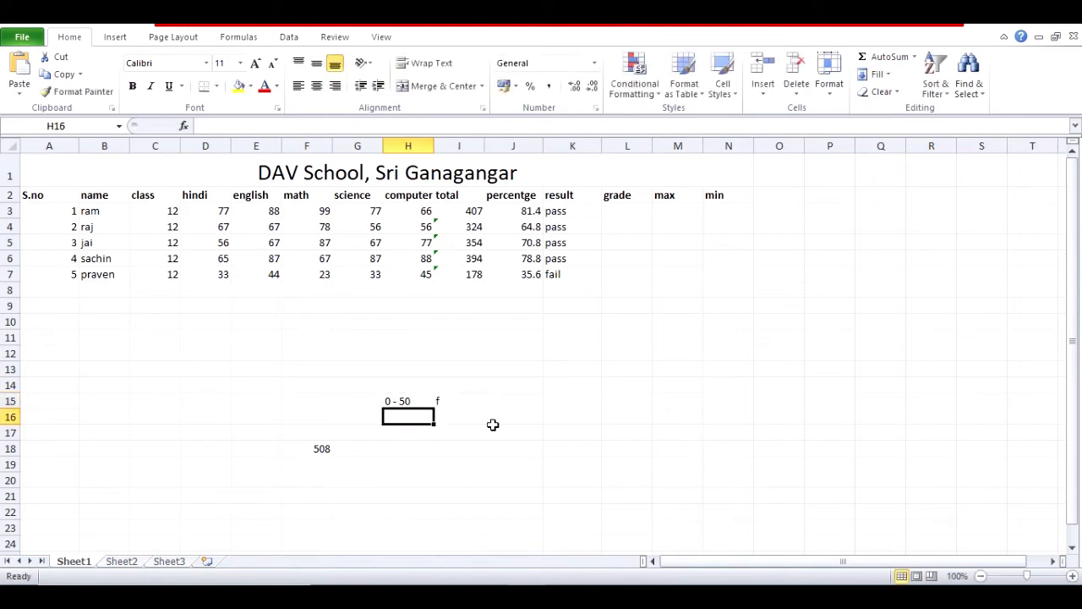
Add the range "50- 70" in H16 with grade "c" in I16
{"action": "type", "text": "5"}
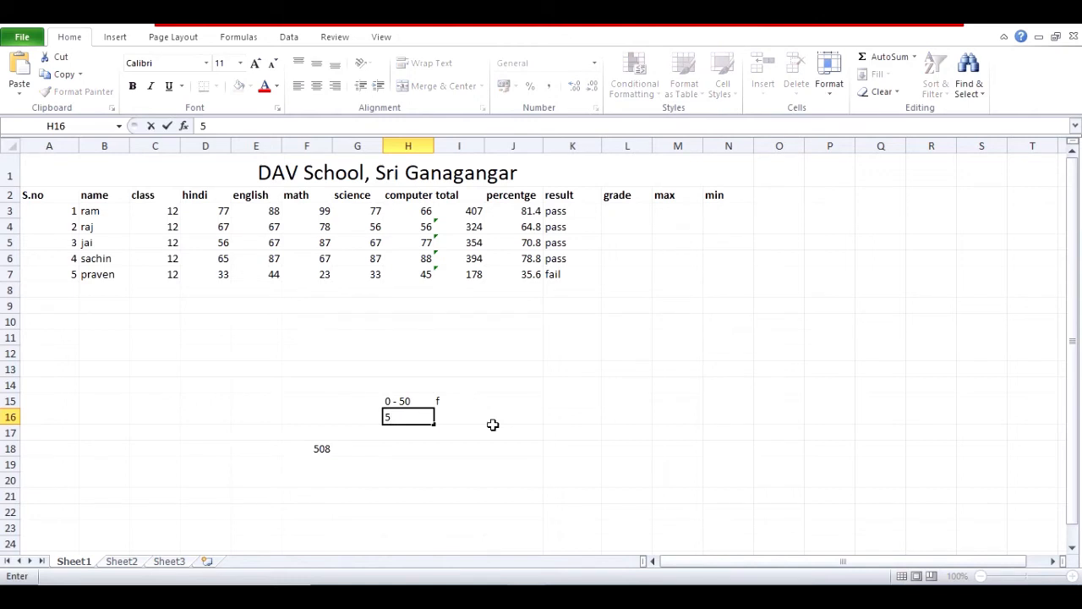
{"action": "type", "text": "0- 70"}
{"action": "key", "text": "Tab"}
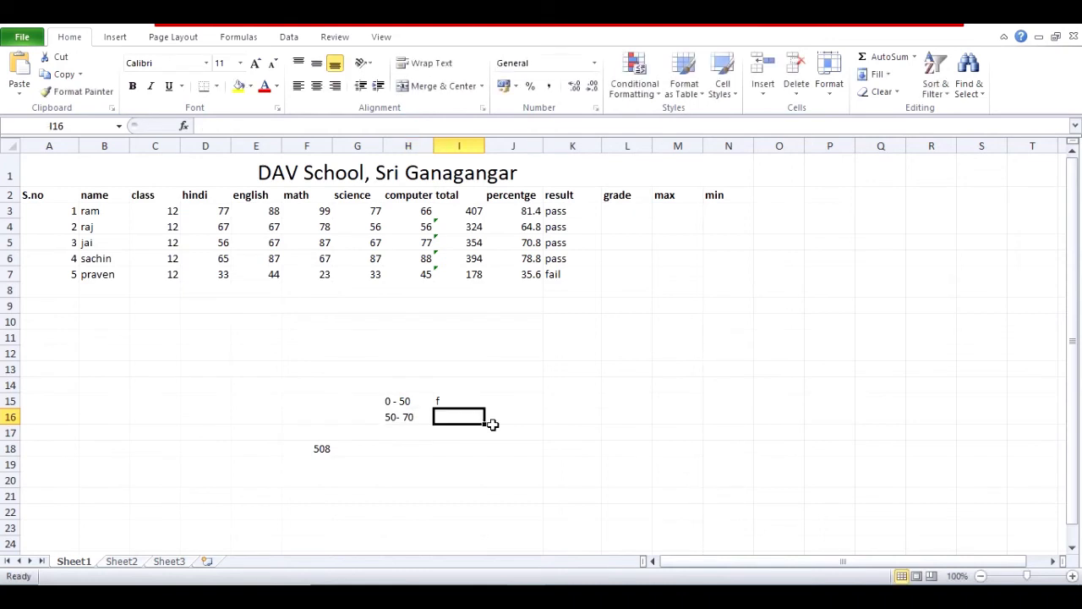
{"action": "type", "text": "c"}
{"action": "key", "text": "Return"}
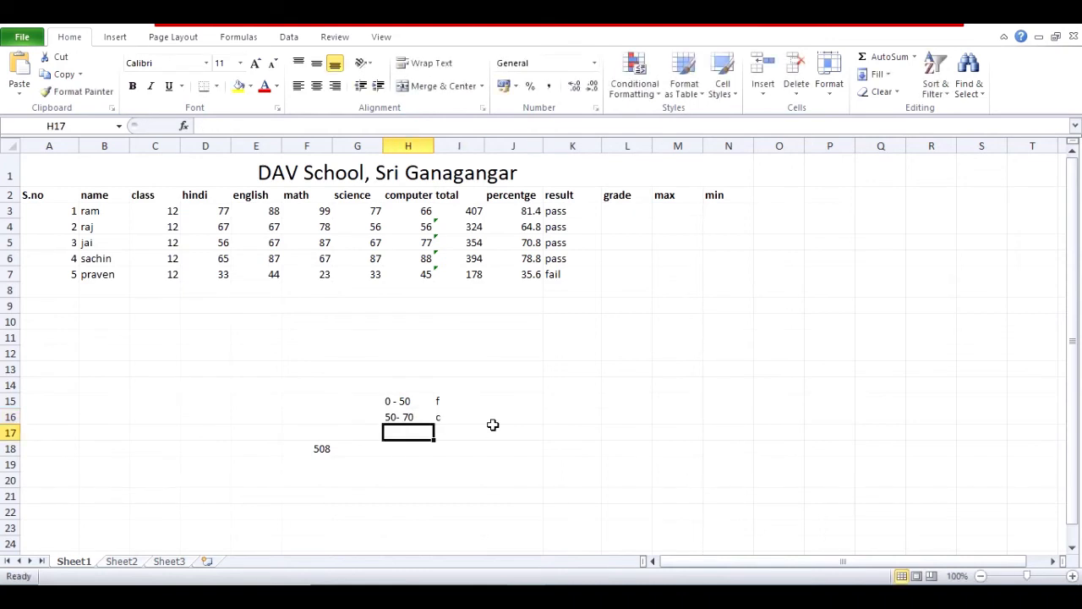
Add the range "70-90" in H17 with grade "b" in I17
{"action": "type", "text": "7"}
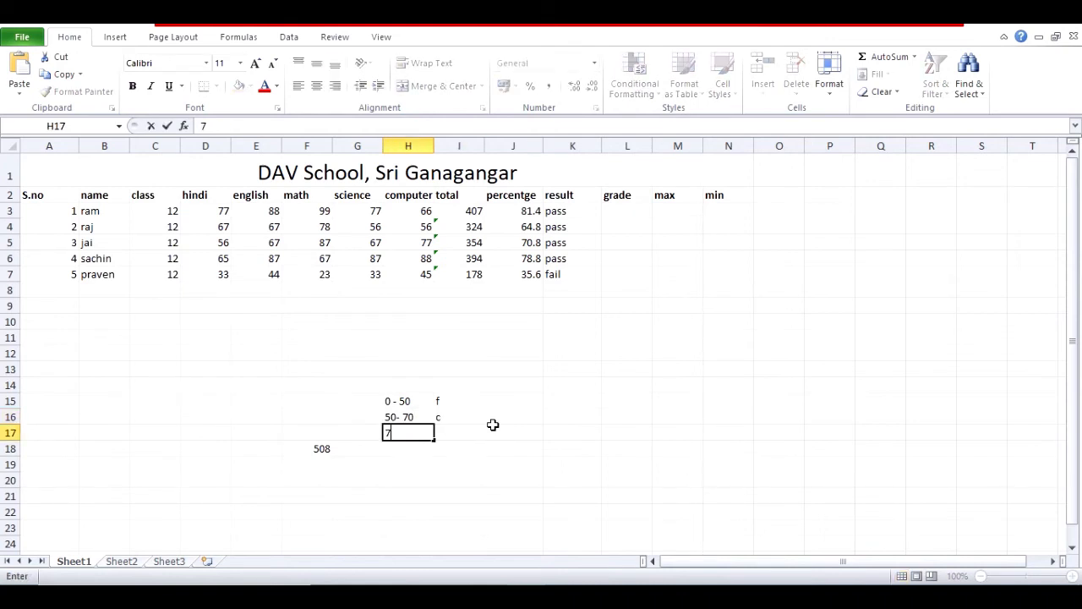
{"action": "type", "text": "0-90"}
{"action": "key", "text": "Tab"}
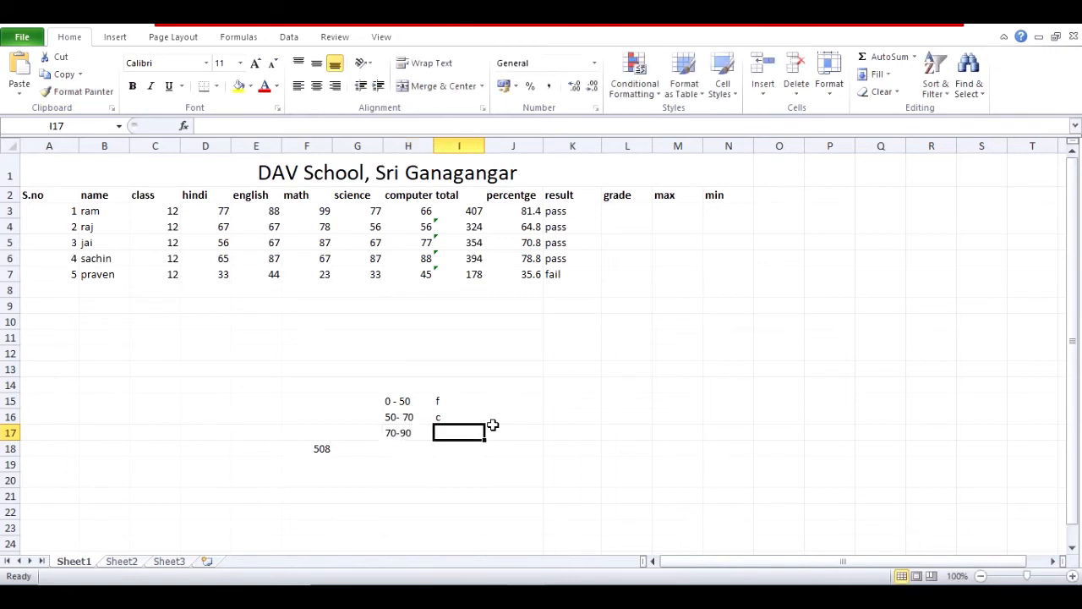
{"action": "type", "text": "b"}
{"action": "key", "text": "Return"}
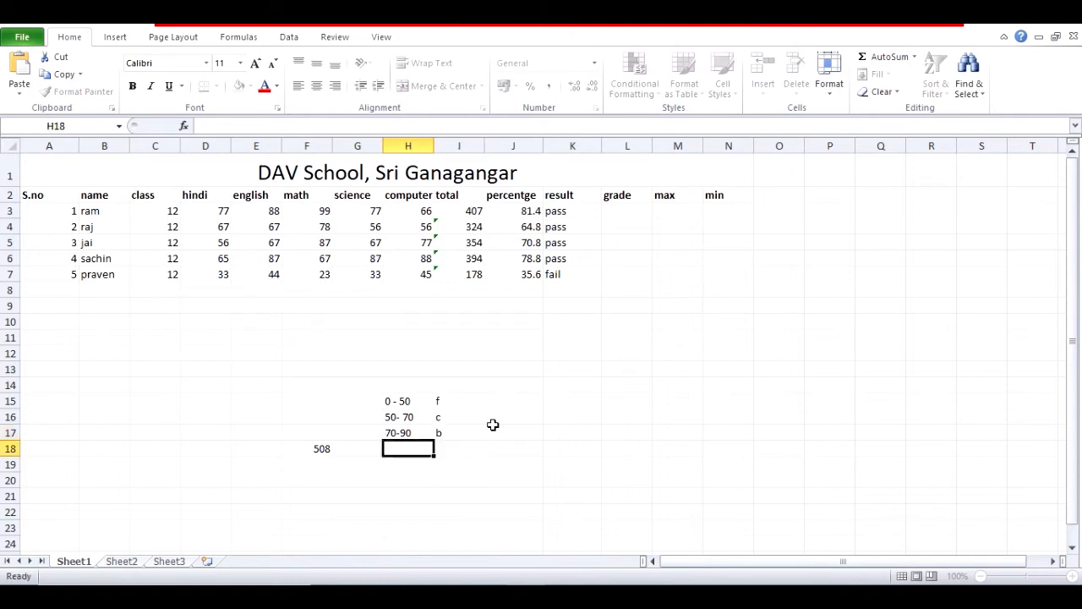
Add the range "90-100" in H18 with grade "a" in I18
{"action": "type", "text": "90"}
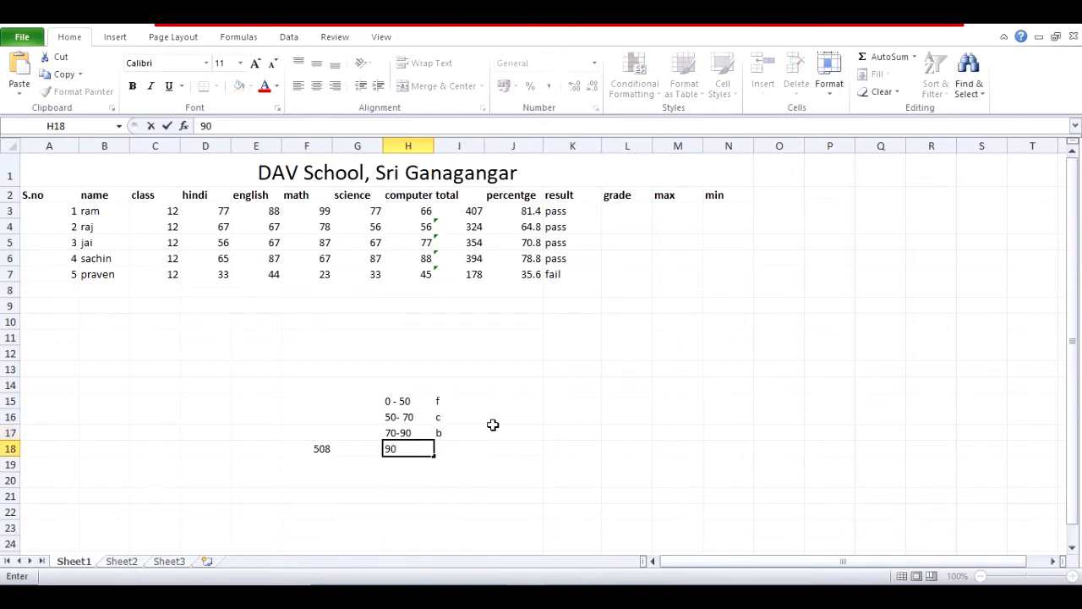
{"action": "type", "text": "-100"}
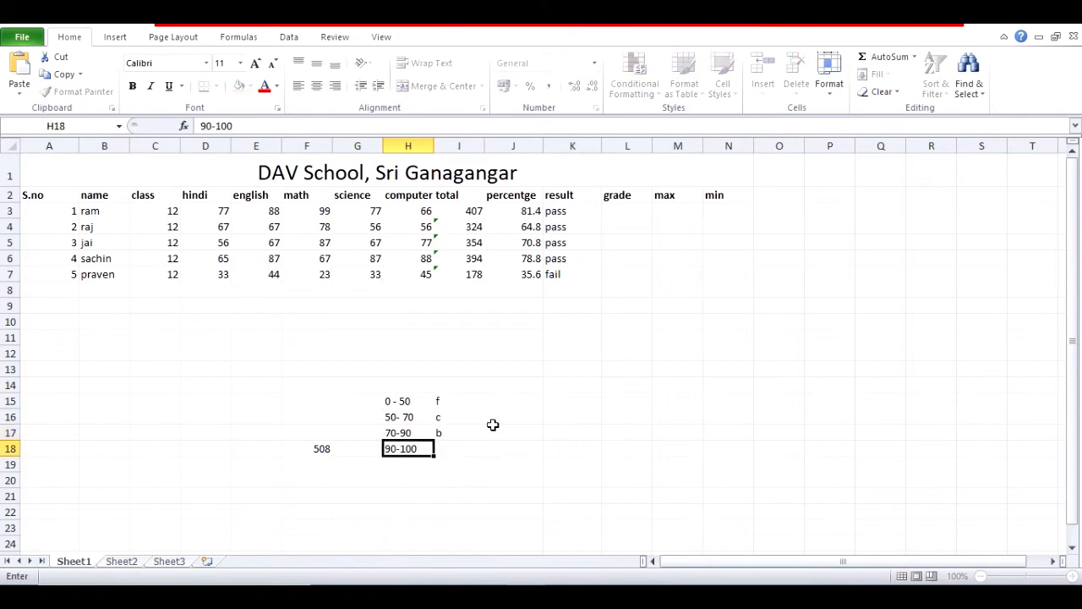
{"action": "key", "text": "Tab"}
{"action": "type", "text": "a"}
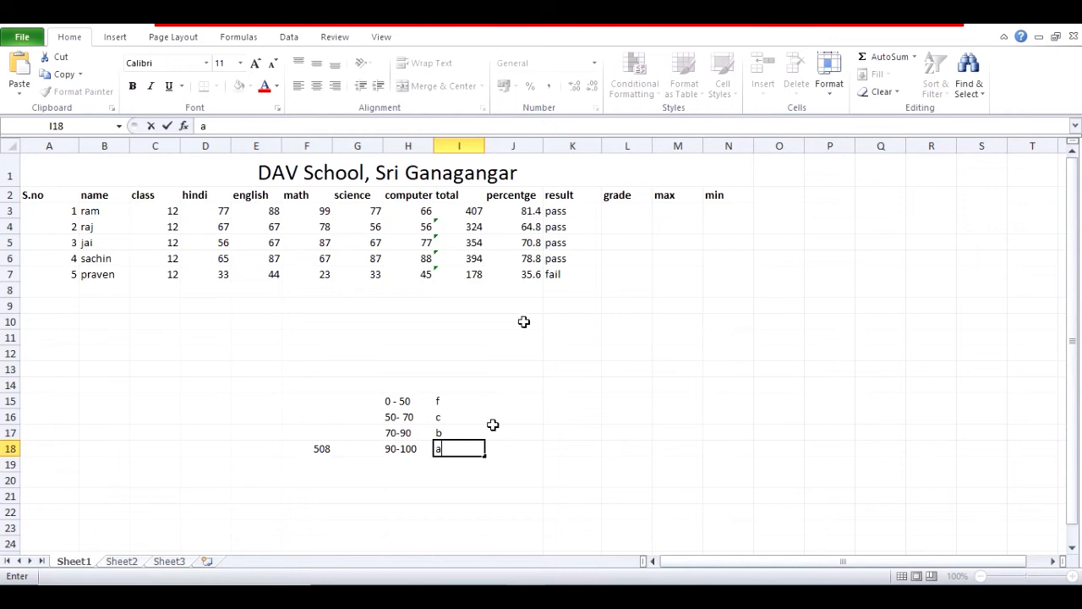
Begin an IF formula in L3 that returns "A GRADE" when J3 is at least 90
{"action": "left_click", "coordinate": [627, 213]}
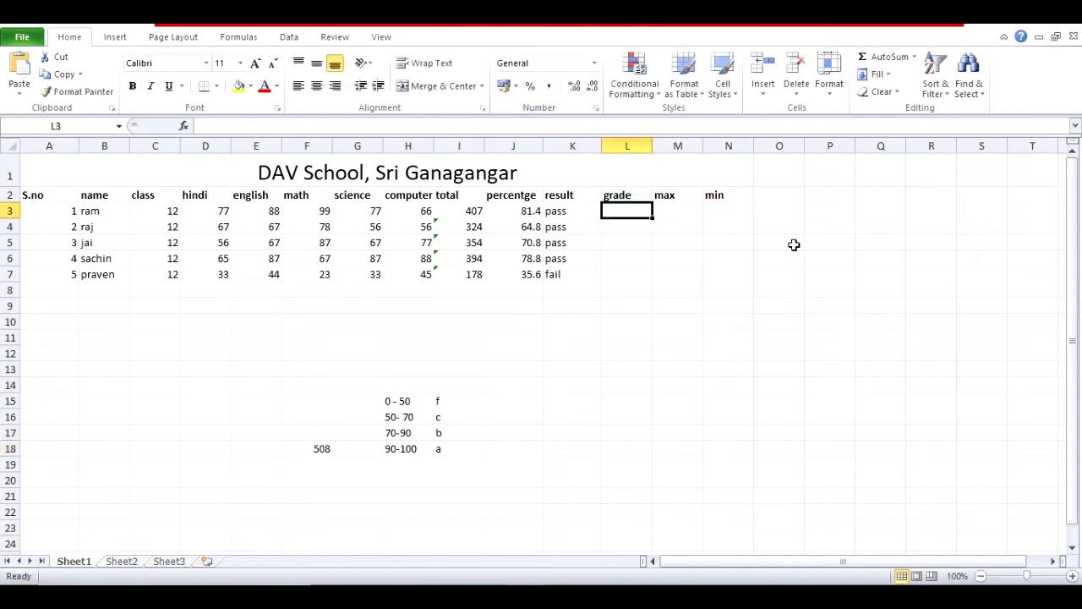
{"action": "type", "text": "="}
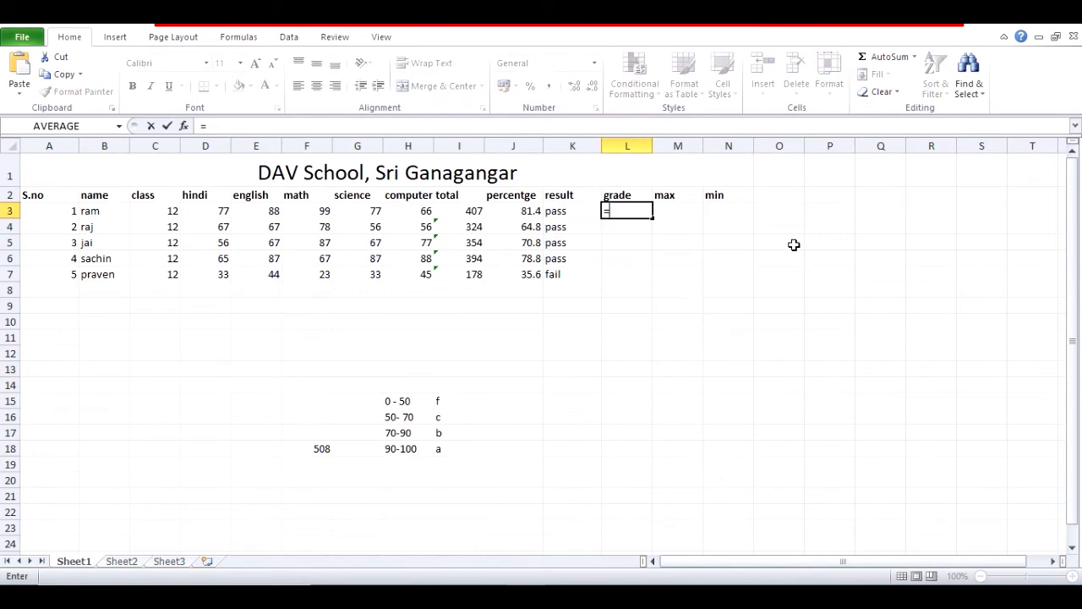
{"action": "type", "text": "if("}
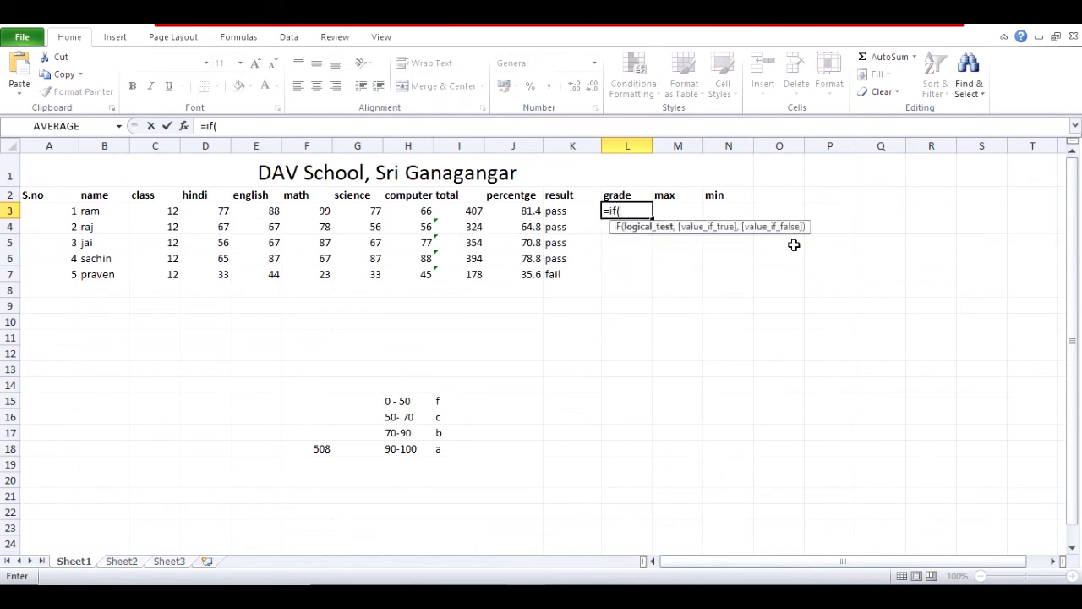
{"action": "type", "text": "j3>"}
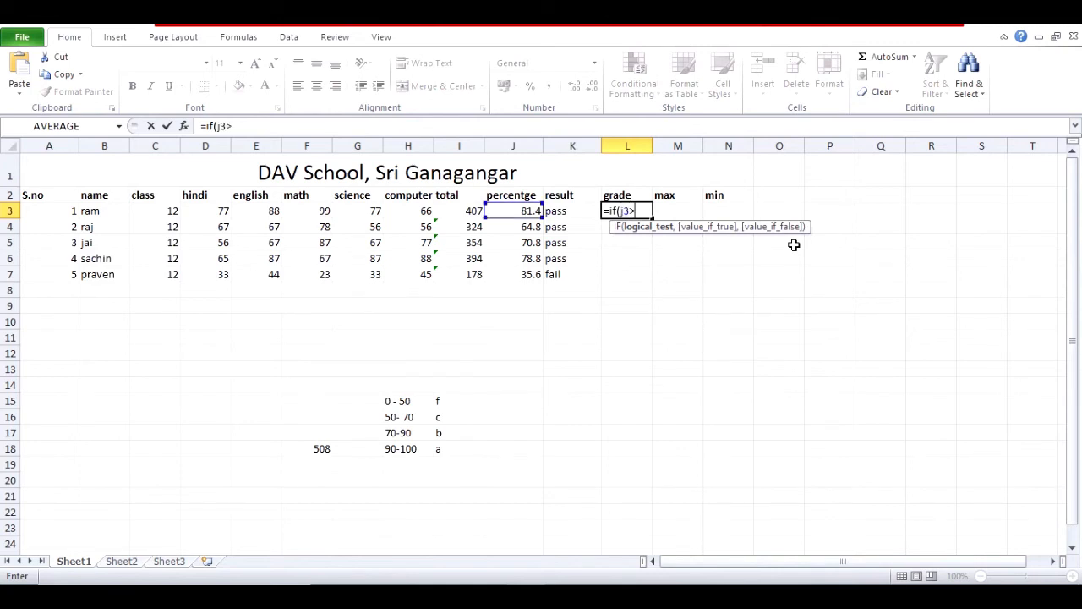
{"action": "type", "text": "="}
{"action": "type", "text": "90,"}
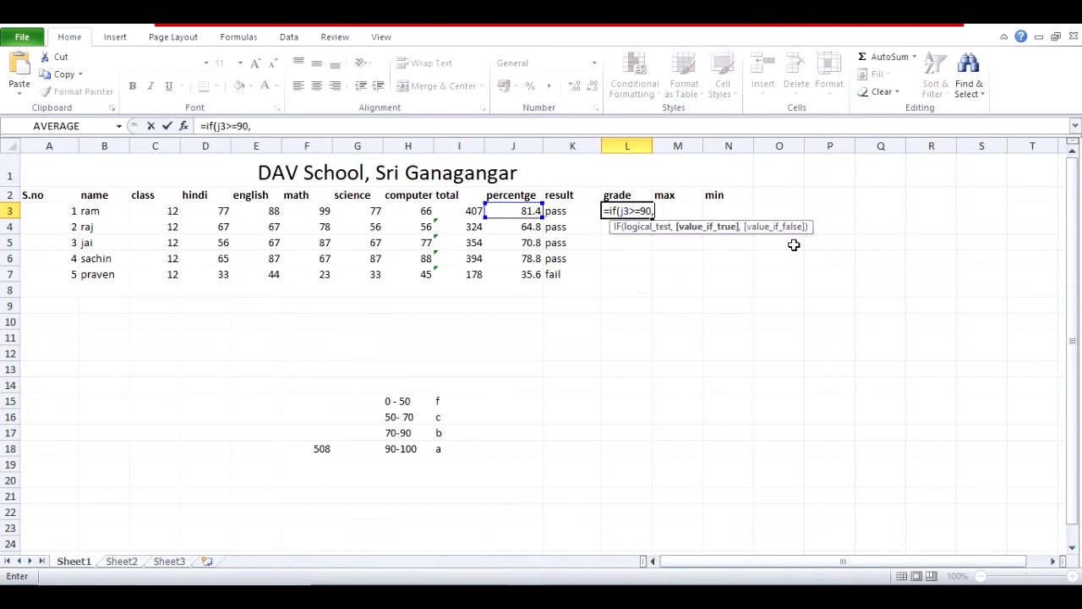
{"action": "type", "text": "\"A GRADE\","}
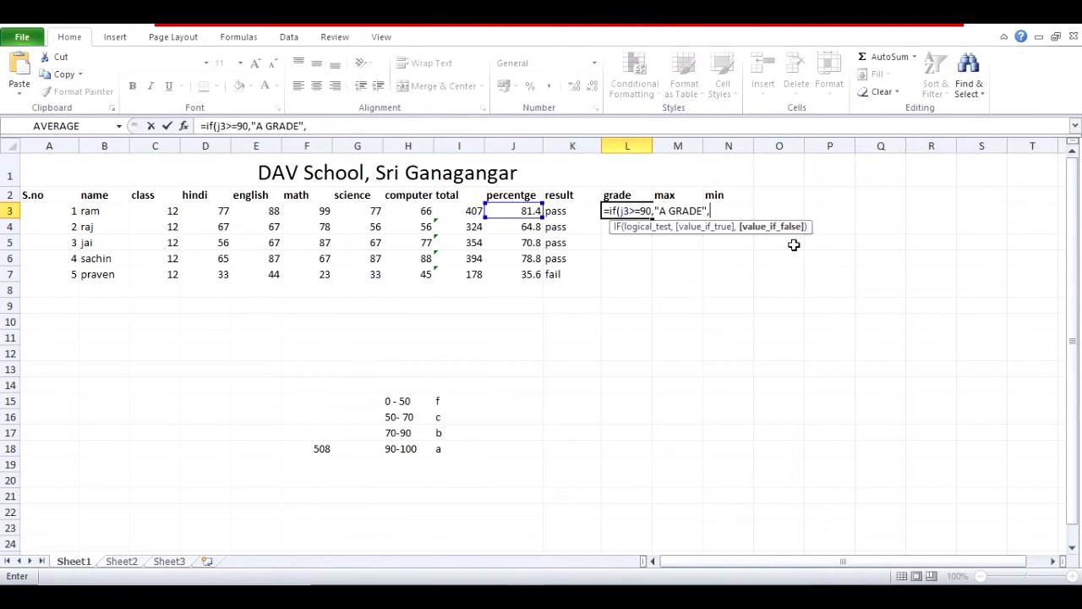
Nest a second IF in the L3 formula that returns "B GRADE" when J3>=70
{"action": "type", "text": "IF("}
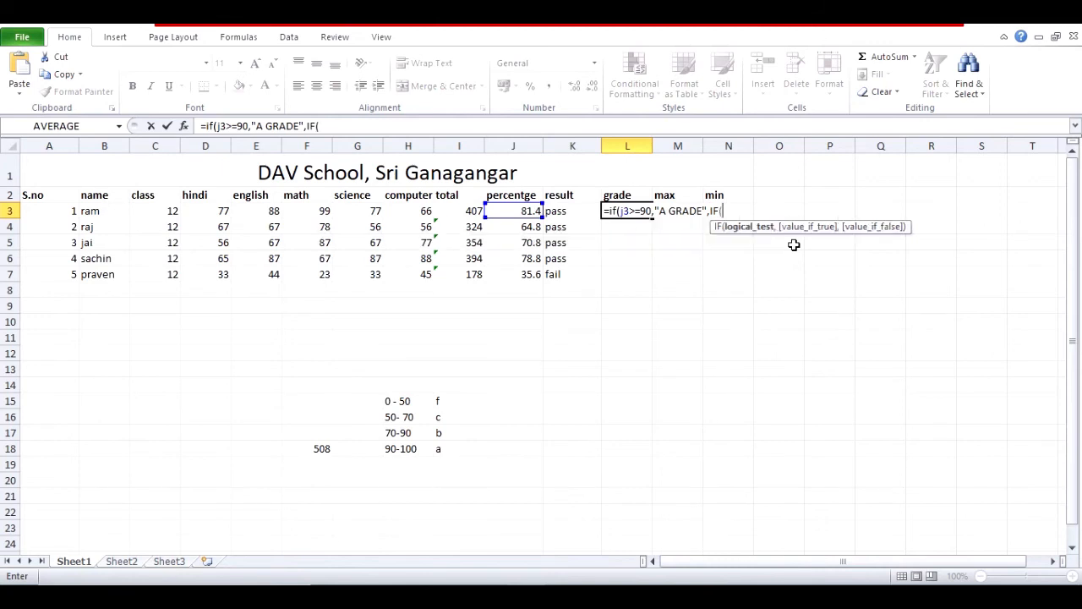
{"action": "type", "text": "J3>=70,\""}
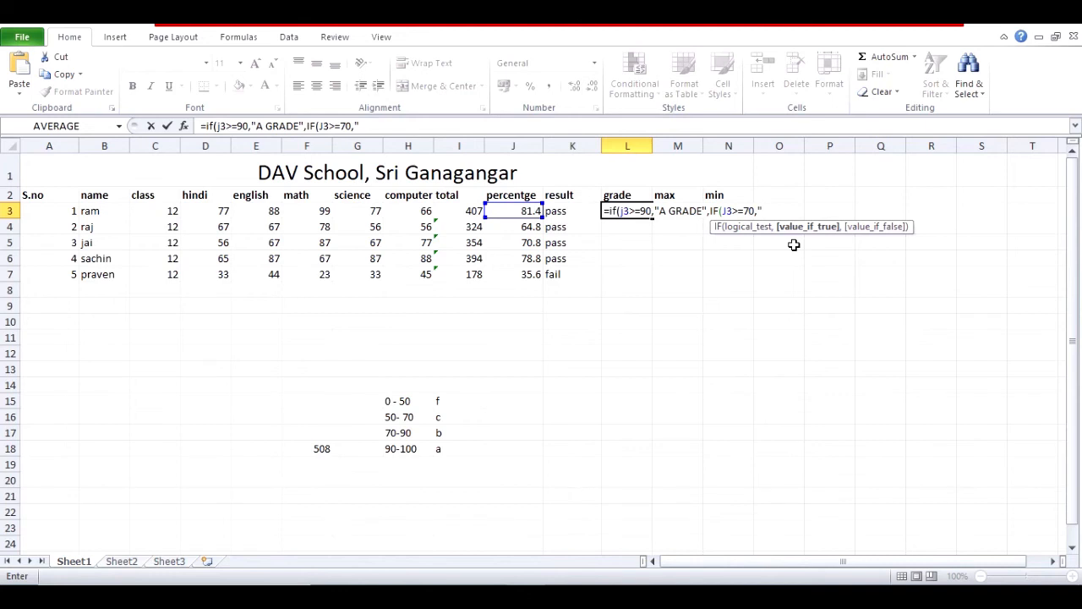
{"action": "type", "text": "B GRADE\","}
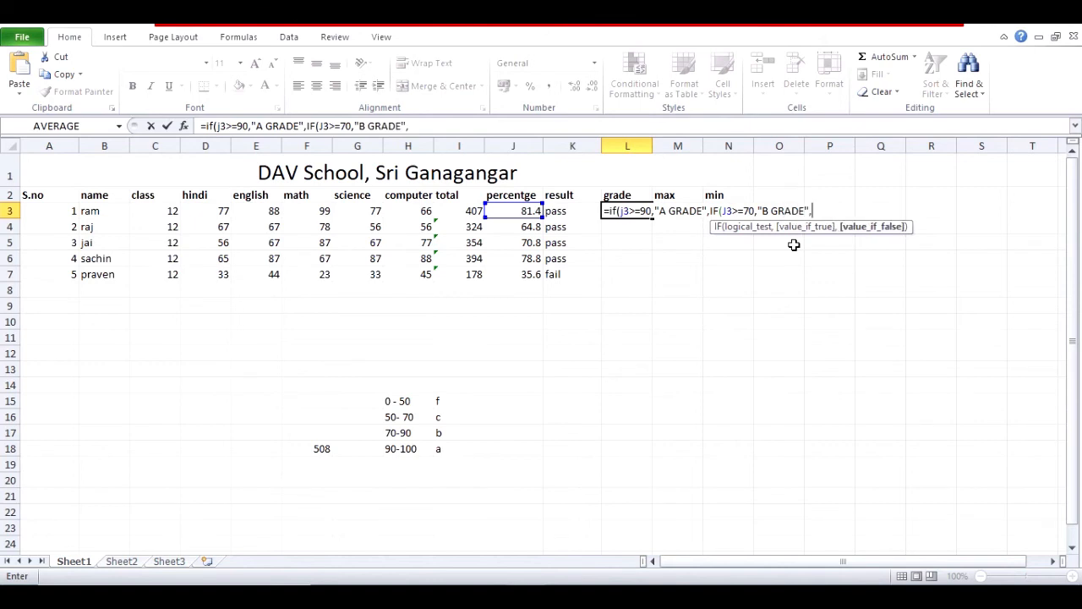
Complete the L3 formula with a third IF returning "C GRADE" when J3>=50 and "F GRADE" otherwise, and enter it
{"action": "type", "text": "IF"}
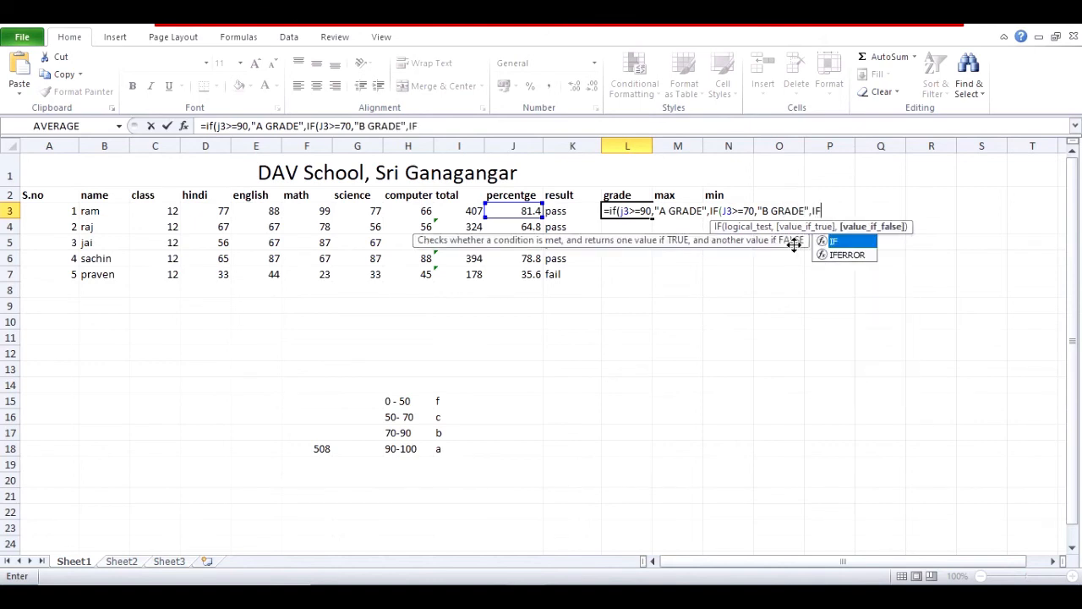
{"action": "type", "text": "("}
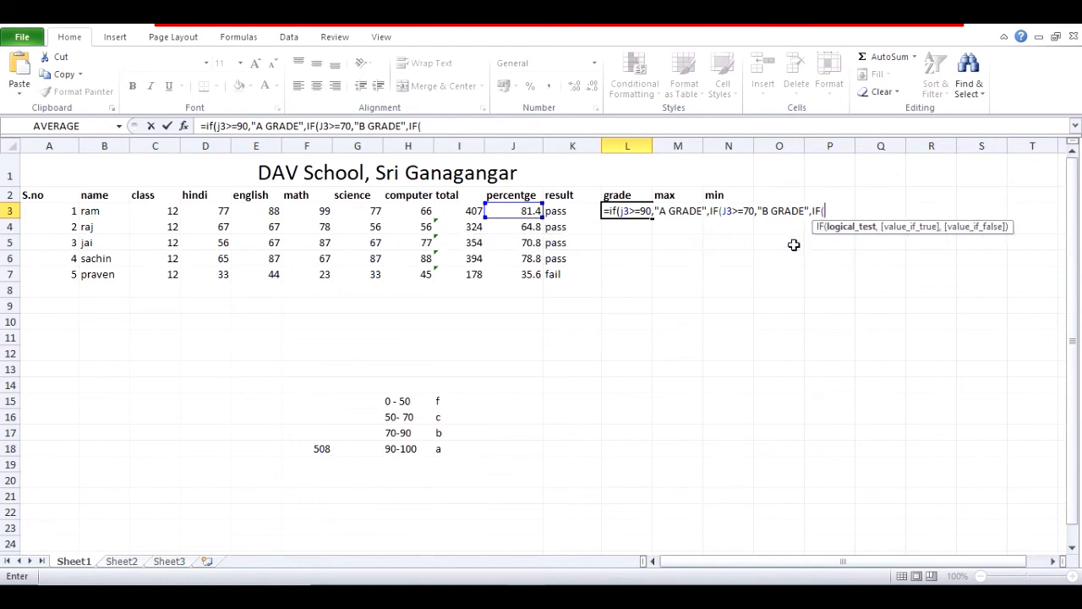
{"action": "type", "text": "J3>=50,"}
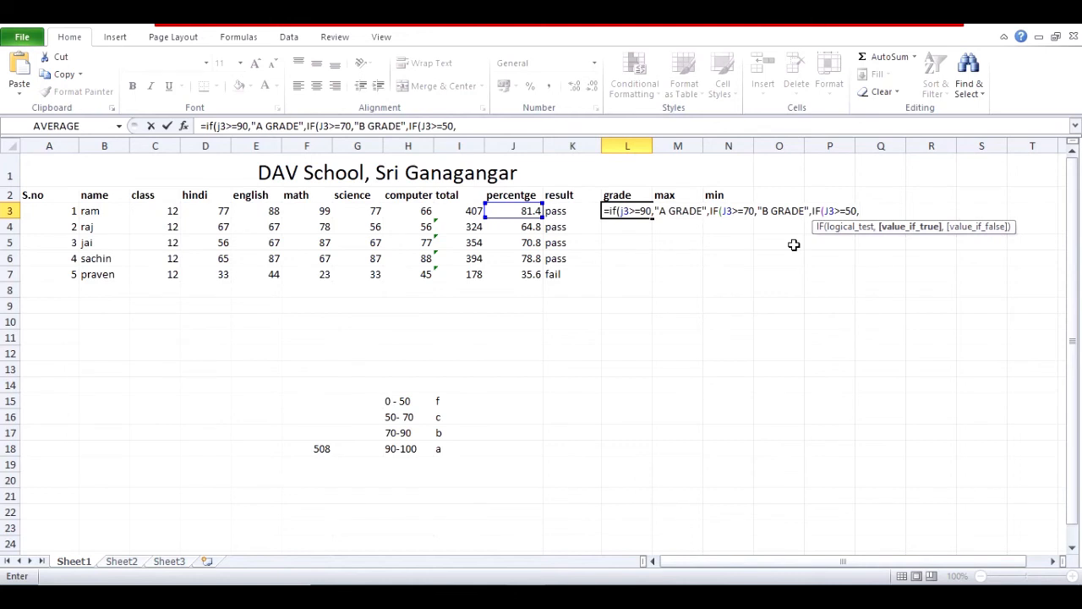
{"action": "type", "text": "\"C GRADE\",\""}
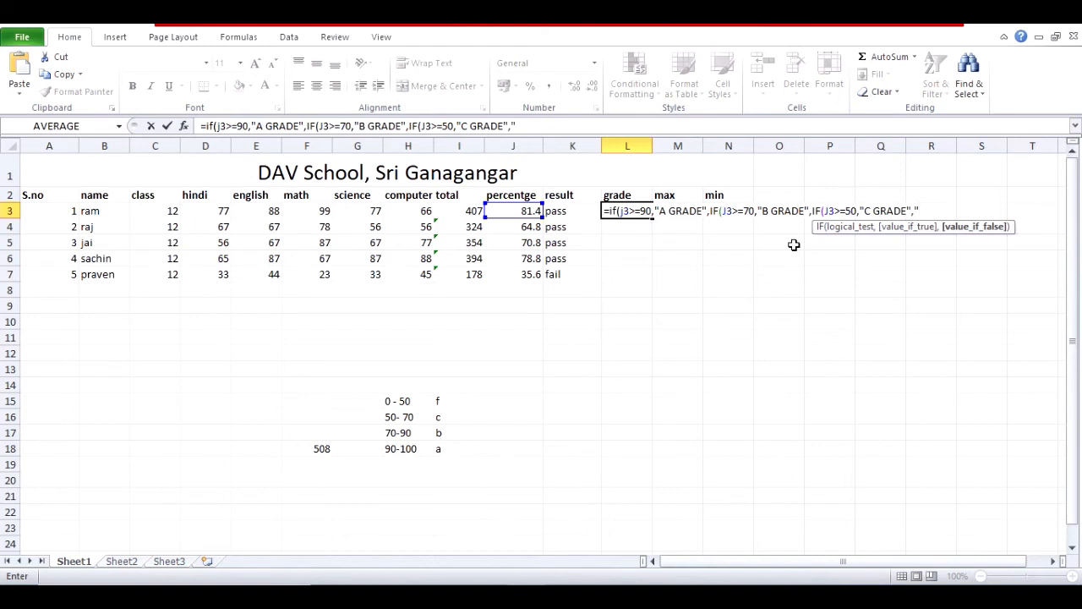
{"action": "type", "text": "FAI"}
{"action": "key", "text": "BackSpace"}
{"action": "key", "text": "BackSpace"}
{"action": "type", "text": "GRADE\")))"}
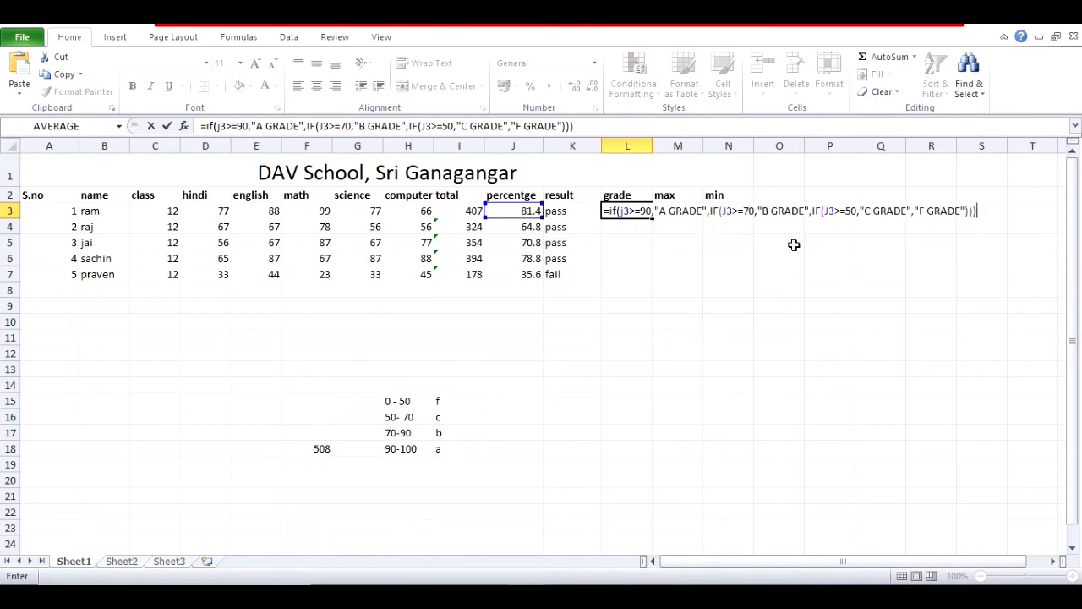
{"action": "key", "text": "Return"}
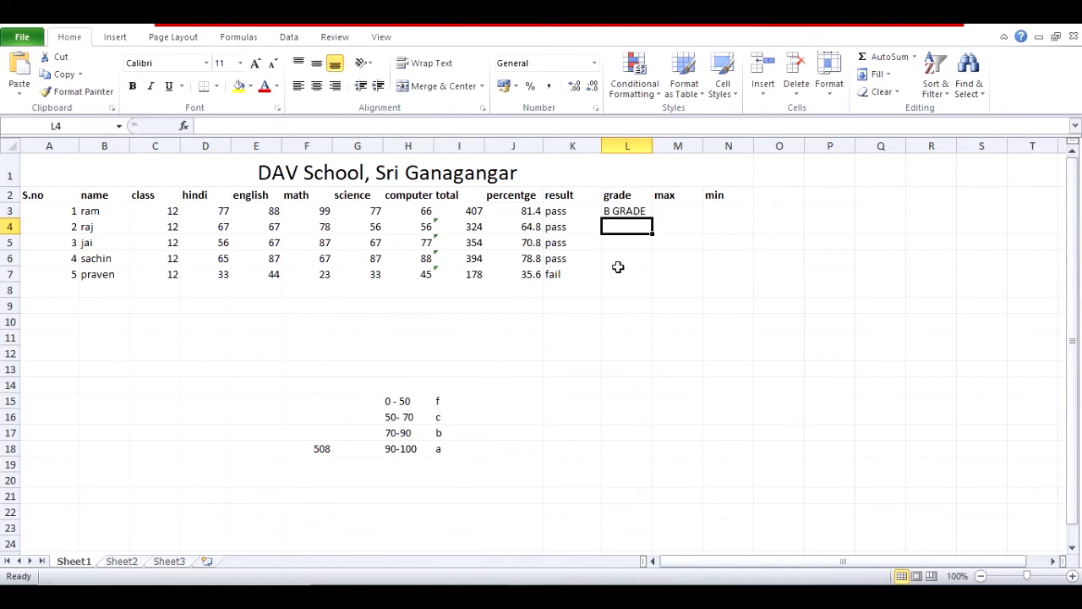
Copy the grade formula from L3 down to L7 and check the grades against the percentages
{"action": "left_click", "coordinate": [626, 212]}
{"action": "left_click_drag", "start_coordinate": [655, 218], "coordinate": [654, 279]}
{"action": "left_click", "coordinate": [666, 358]}
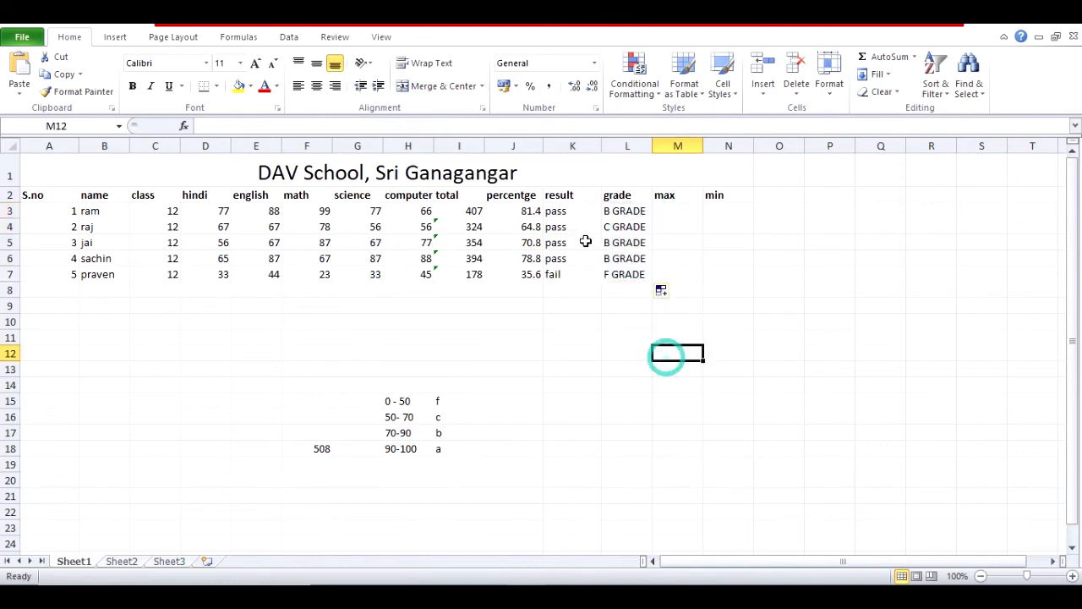
{"action": "left_click", "coordinate": [532, 228]}
{"action": "left_click", "coordinate": [624, 243]}
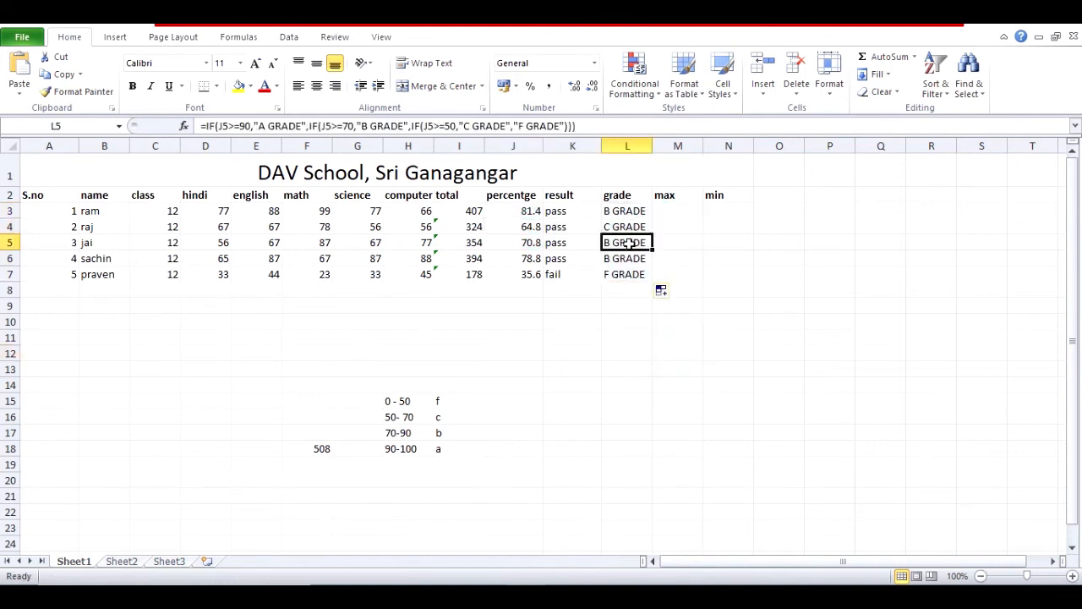
{"action": "left_click", "coordinate": [622, 259]}
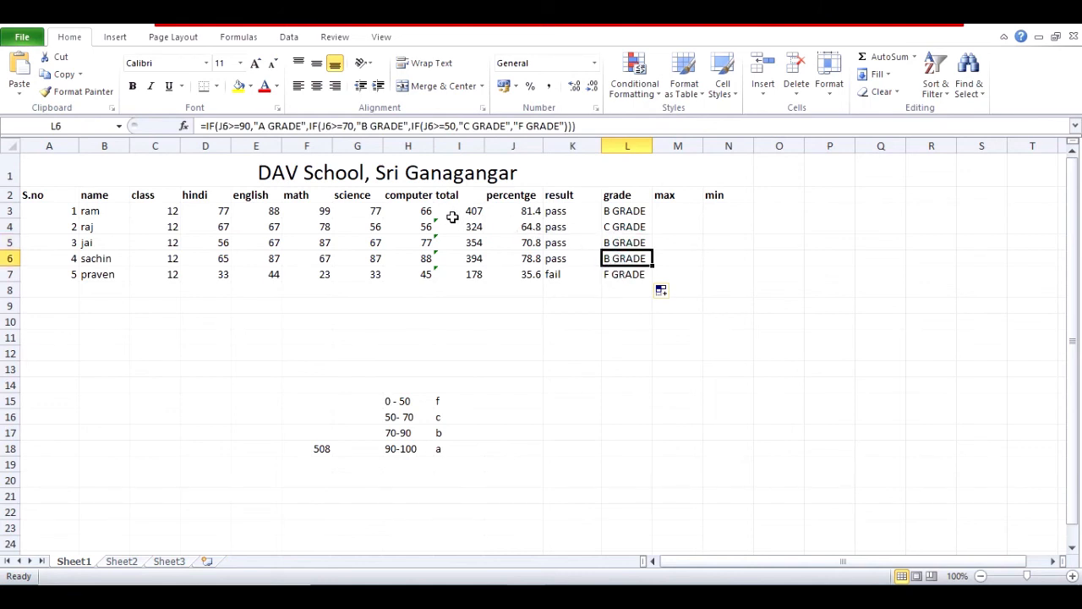
Set the first student's hindi mark in D3 and computer mark in H3 to 99
{"action": "left_click", "coordinate": [263, 211]}
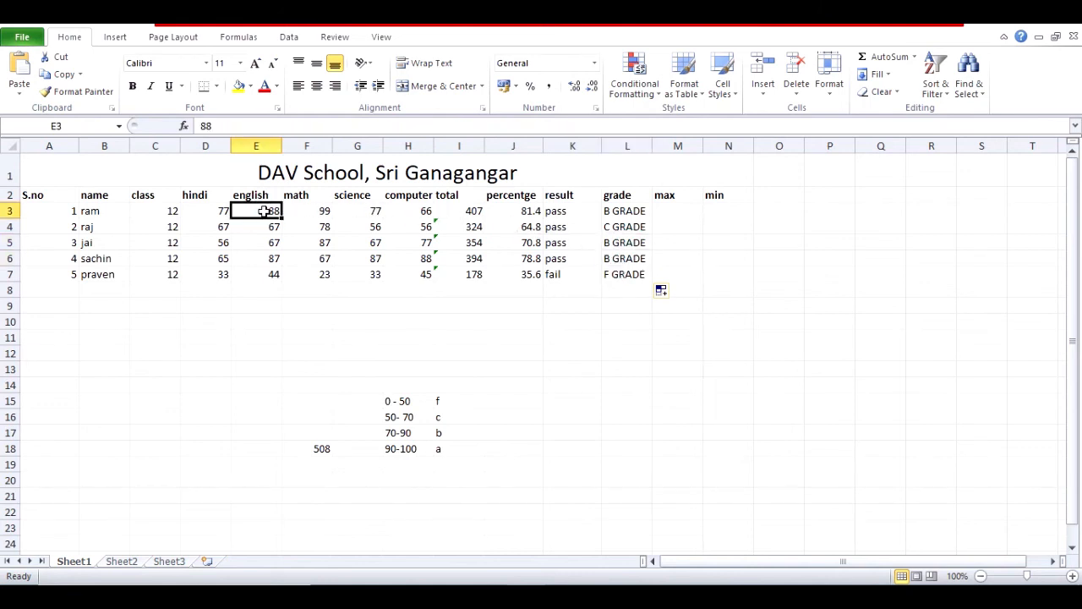
{"action": "left_click", "coordinate": [224, 212]}
{"action": "type", "text": "99"}
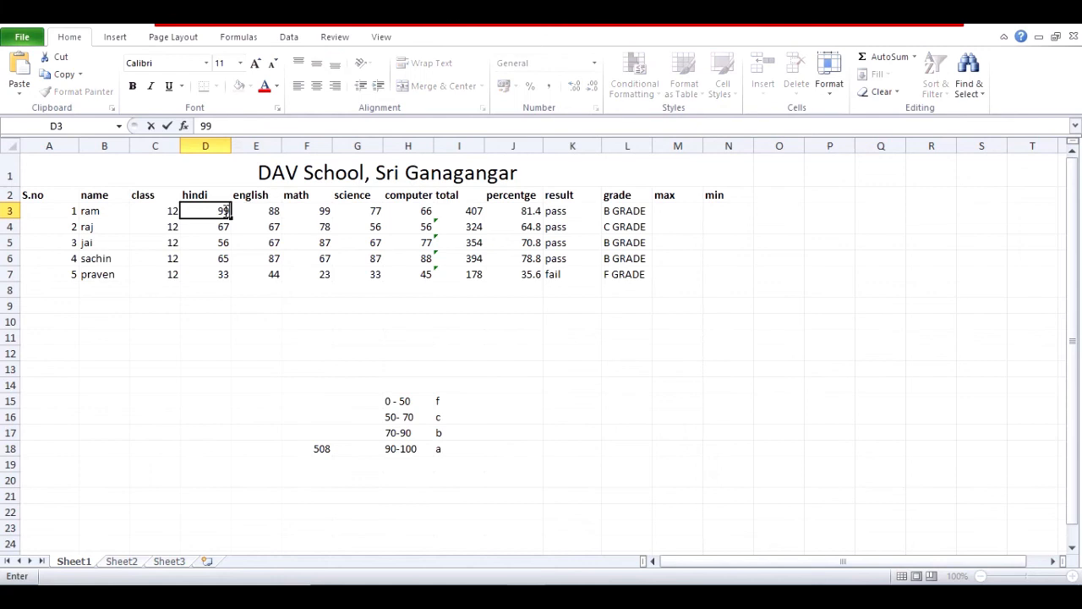
{"action": "left_click", "coordinate": [304, 289]}
{"action": "left_click", "coordinate": [422, 213]}
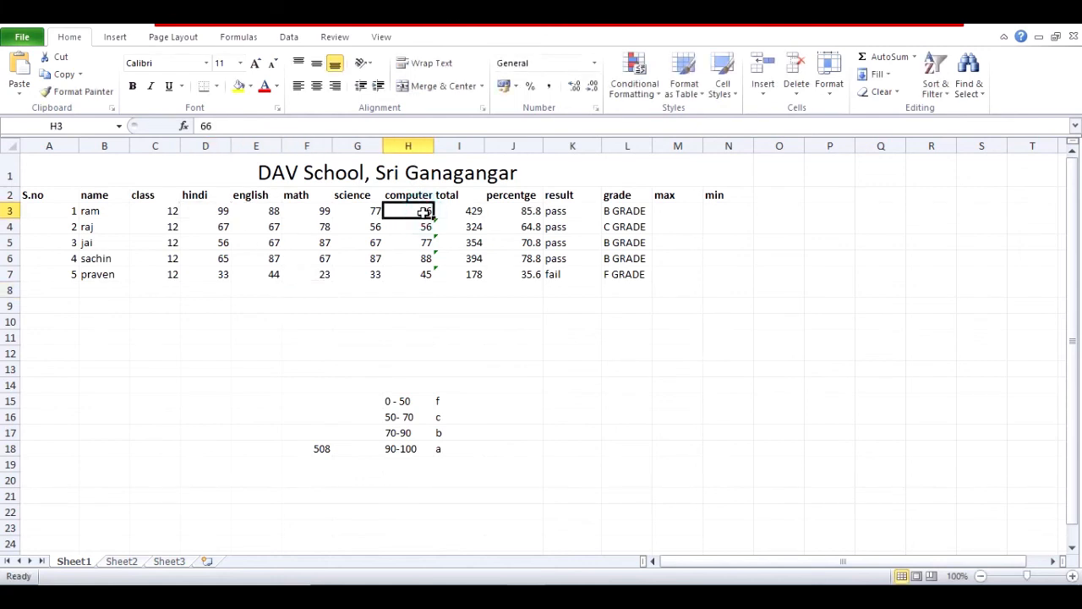
{"action": "type", "text": "99"}
{"action": "left_click", "coordinate": [432, 272]}
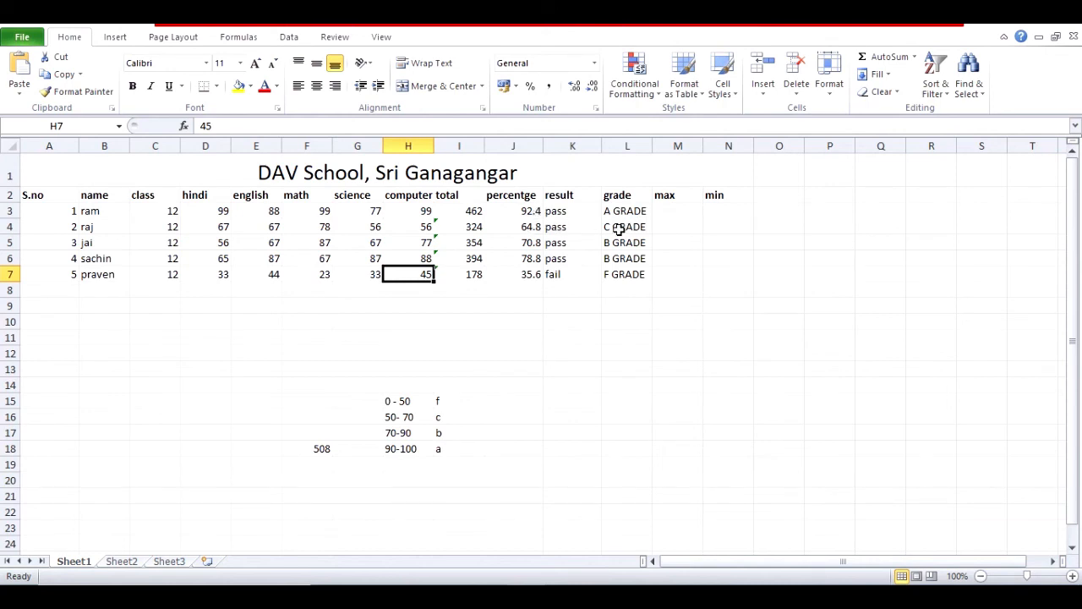
Review the nested IF grade formula in L4 without changing it
{"action": "left_click", "coordinate": [634, 322]}
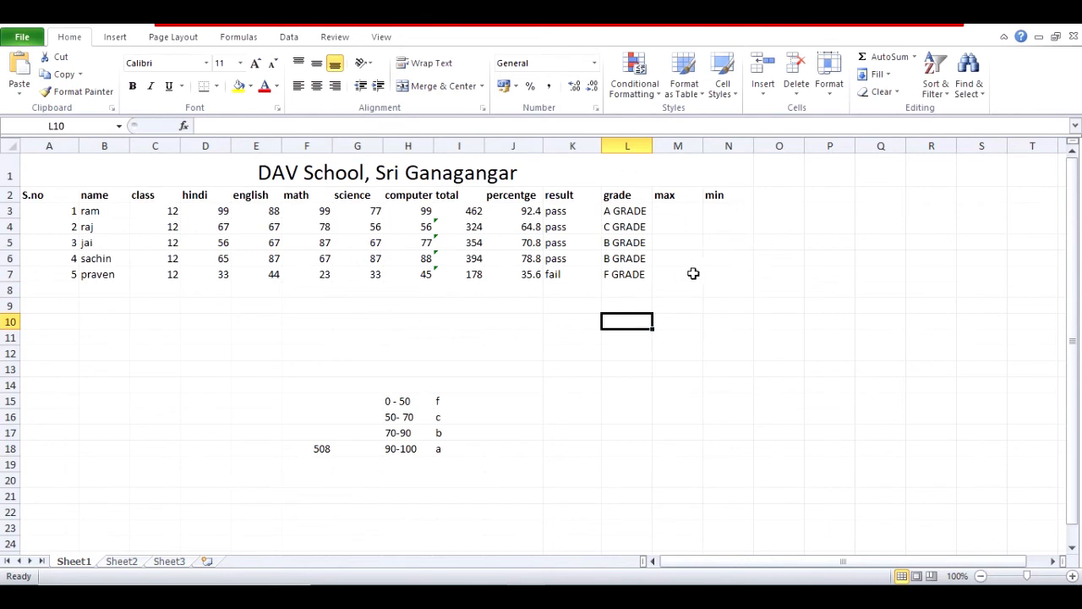
{"action": "left_click", "coordinate": [623, 223]}
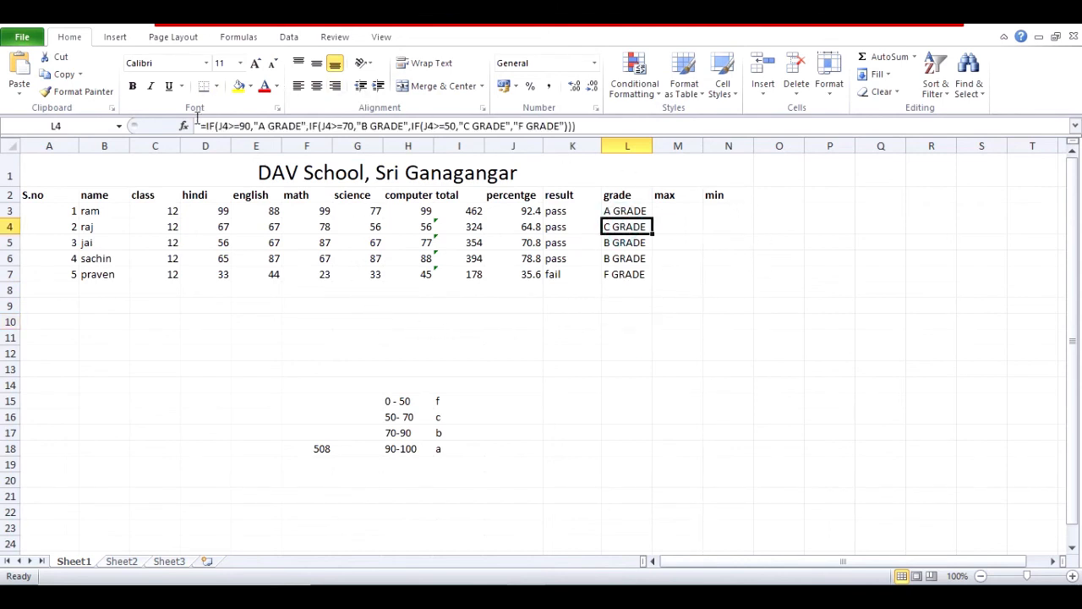
{"action": "left_click_drag", "start_coordinate": [198, 126], "coordinate": [617, 118]}
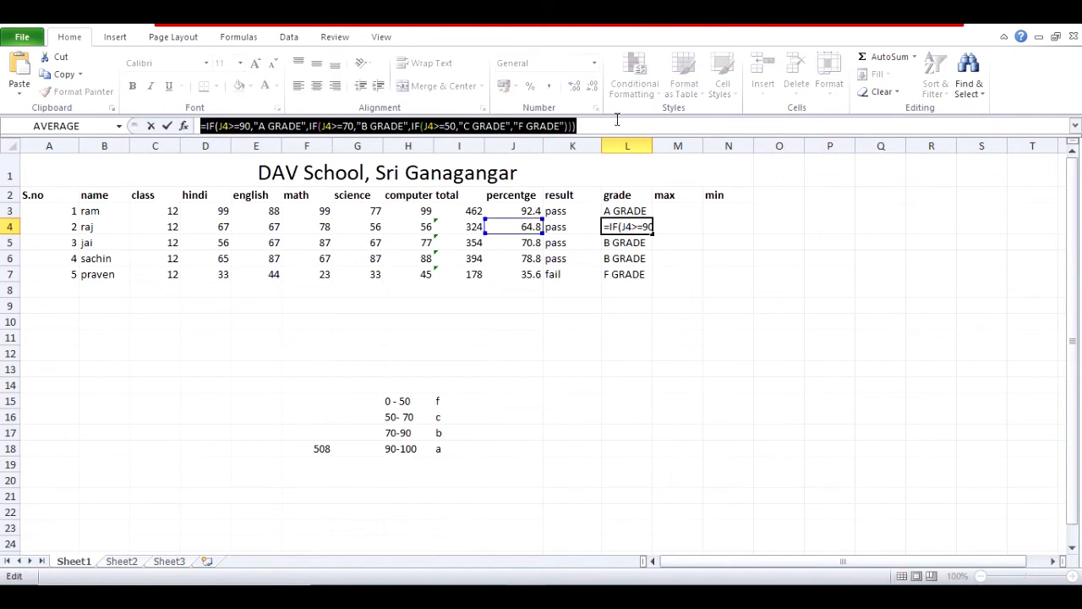
{"action": "left_click", "coordinate": [621, 118]}
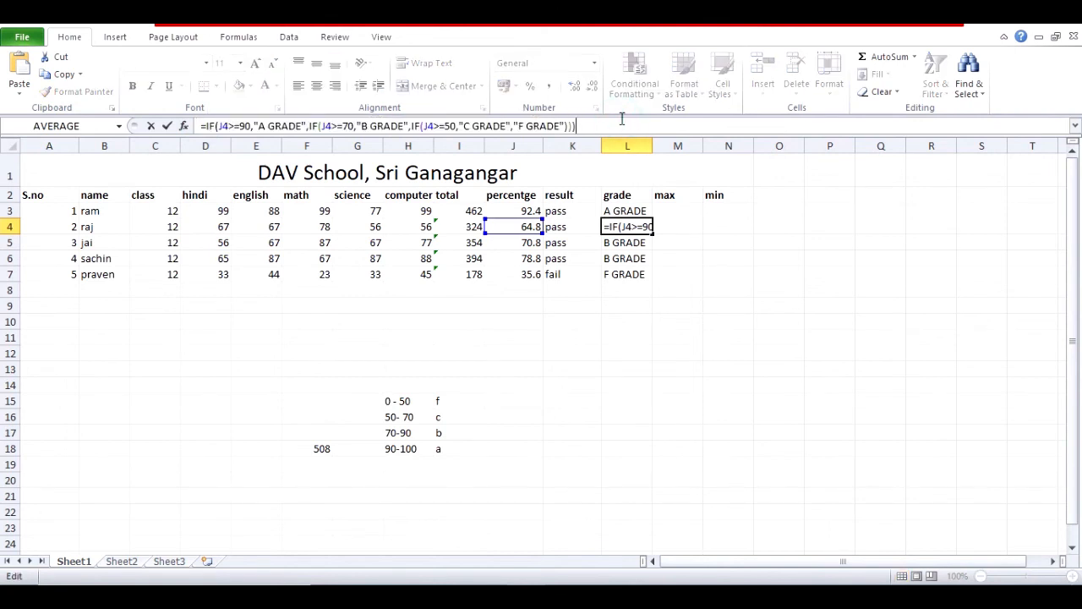
{"action": "left_click", "coordinate": [570, 333]}
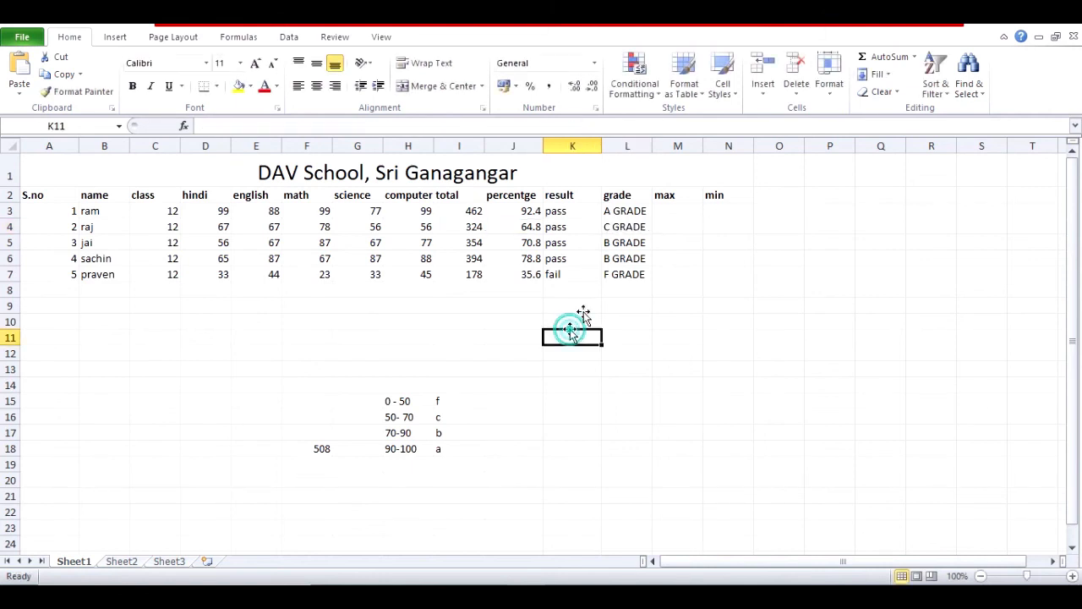
Calculate the first student's highest mark in M3 with =MAX(D3:H3) and copy the formula down to M7
{"action": "left_click", "coordinate": [681, 209]}
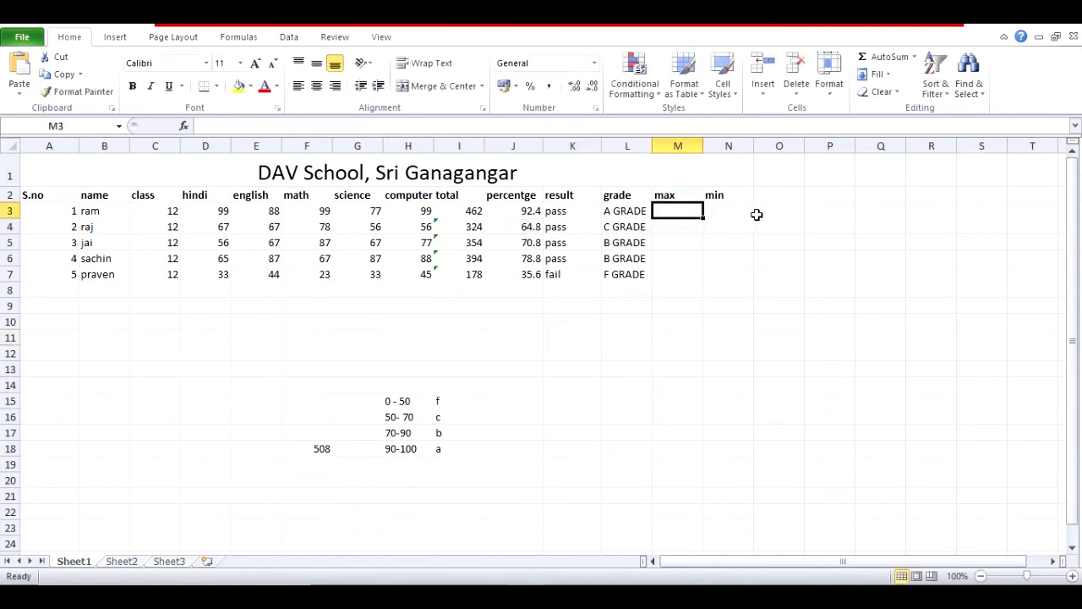
{"action": "type", "text": "=MAX"}
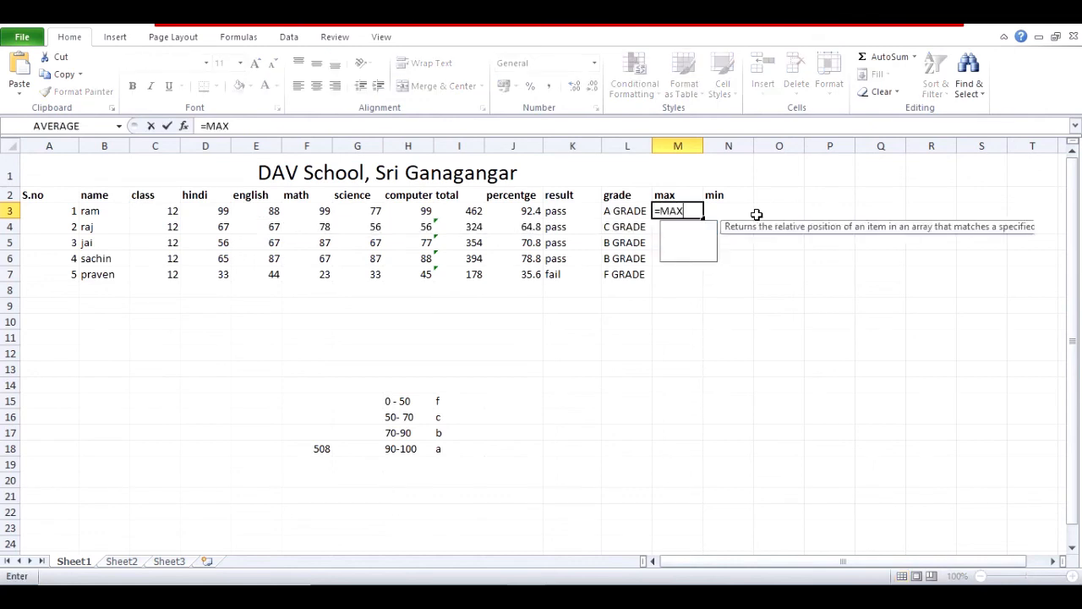
{"action": "type", "text": "("}
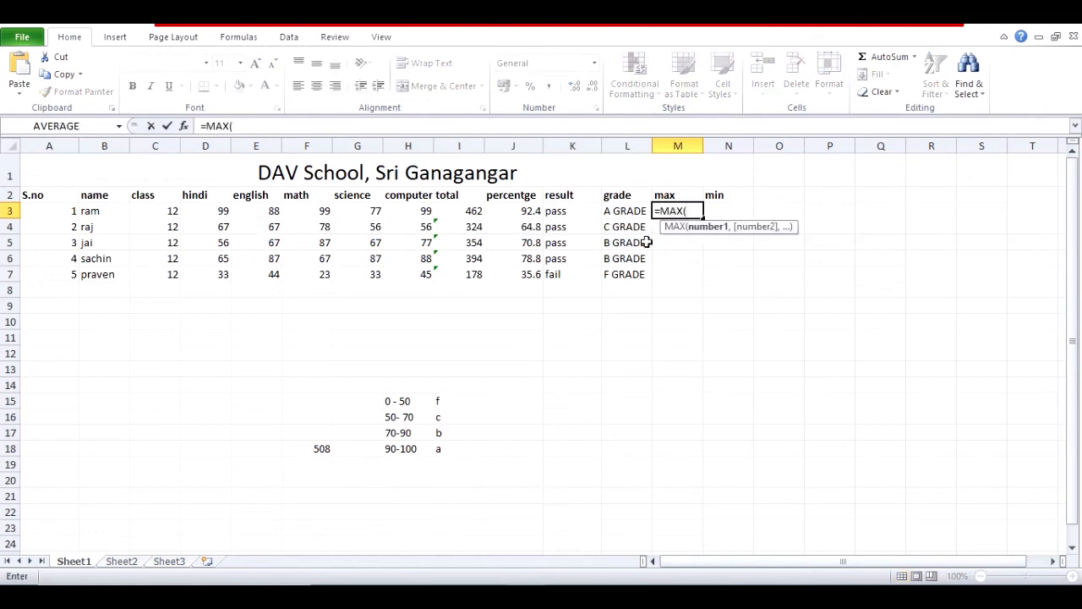
{"action": "left_click_drag", "start_coordinate": [196, 217], "coordinate": [416, 211]}
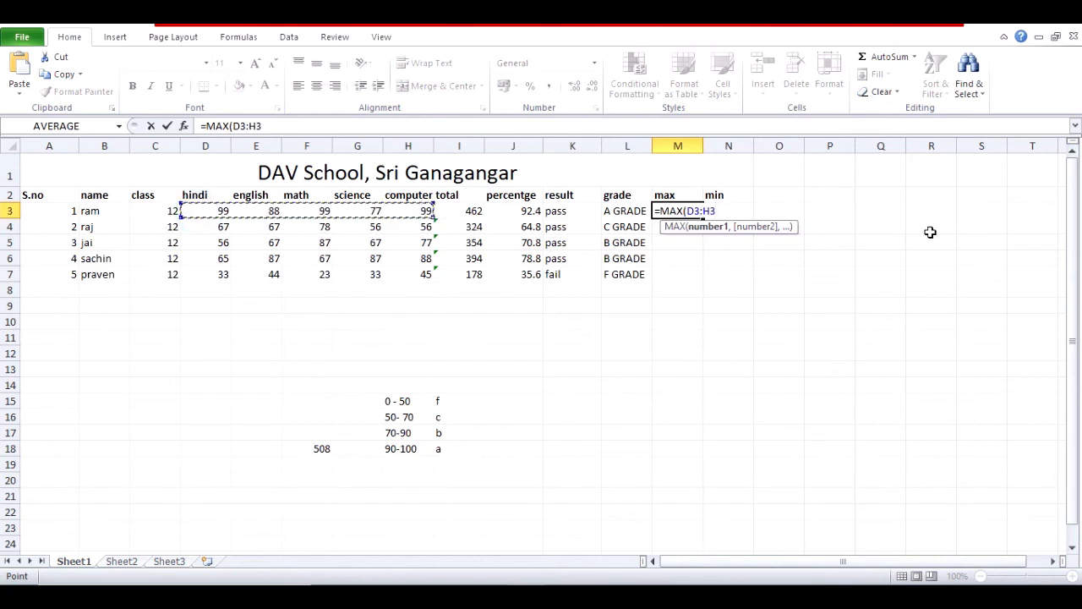
{"action": "type", "text": ")"}
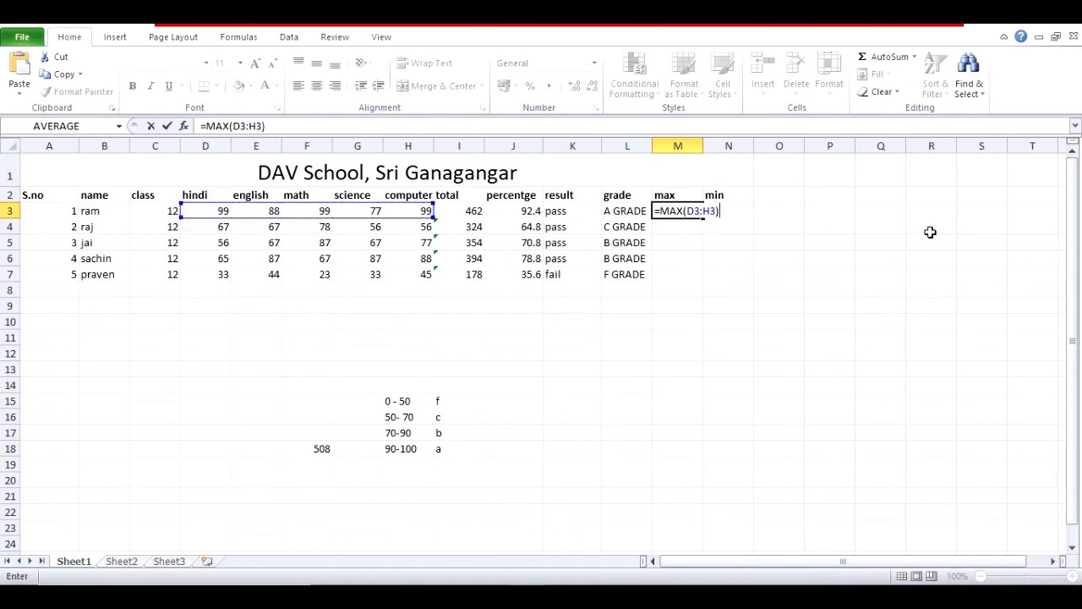
{"action": "key", "text": "Return"}
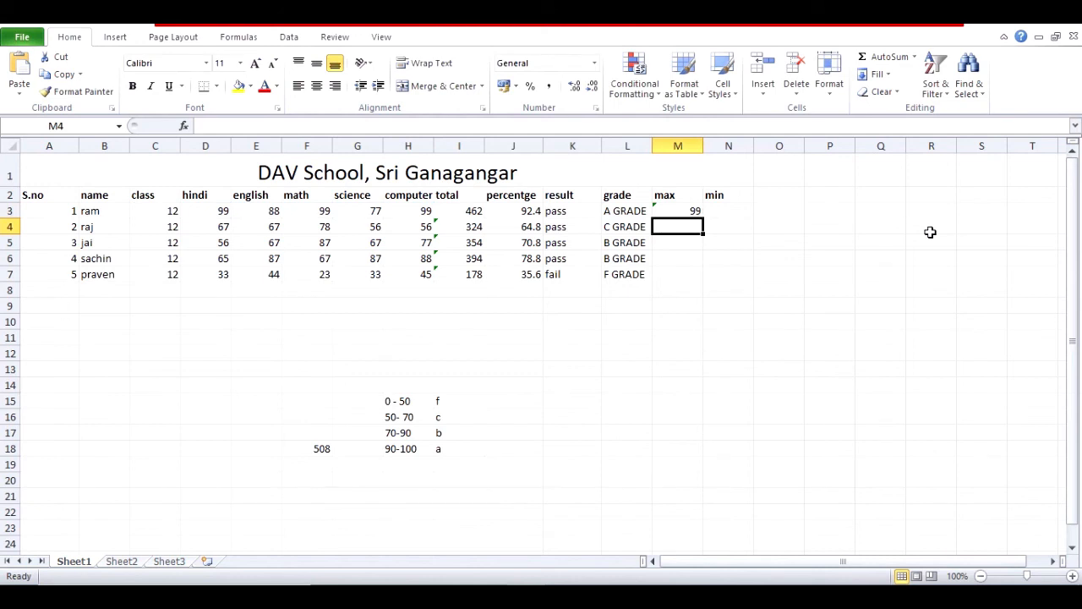
{"action": "left_click", "coordinate": [694, 210]}
{"action": "left_click_drag", "start_coordinate": [705, 218], "coordinate": [705, 281]}
Calculate the first student's lowest mark in N3 with =MIN(D3:H3)
{"action": "left_click", "coordinate": [741, 207]}
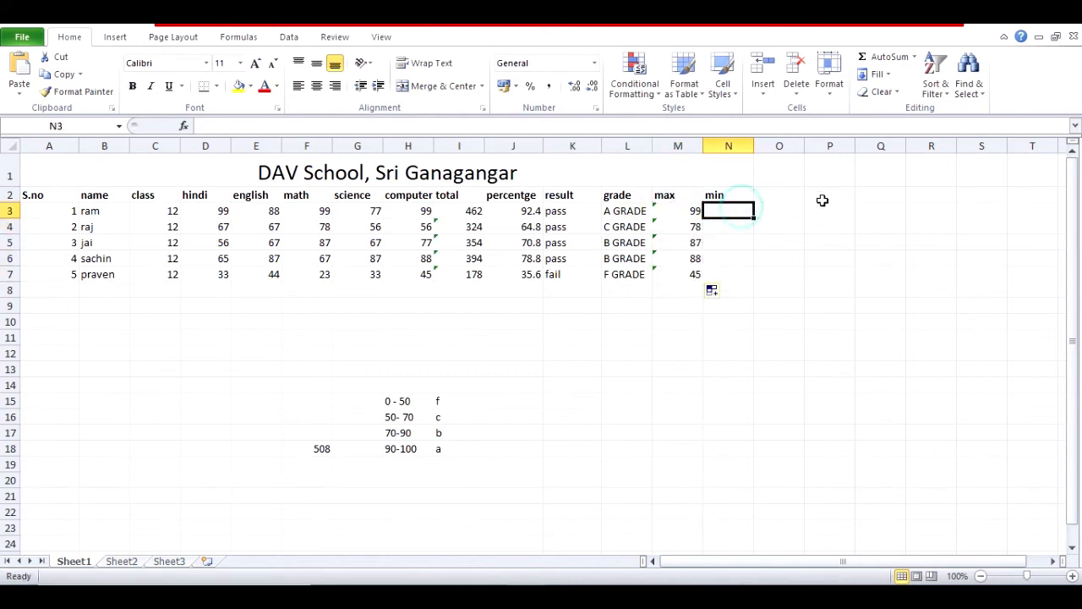
{"action": "type", "text": "=MIN"}
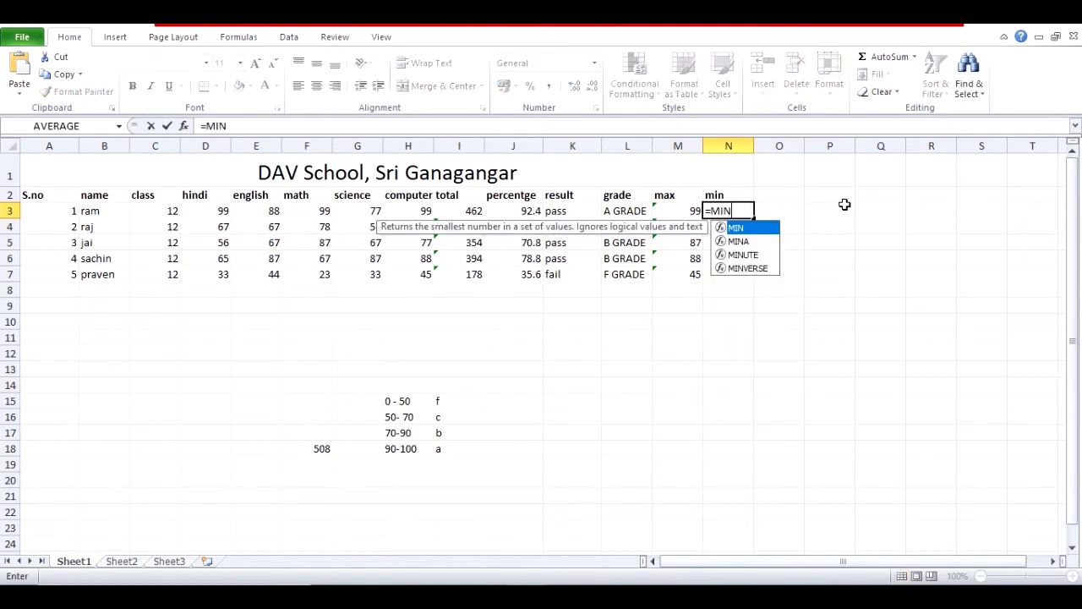
{"action": "type", "text": "("}
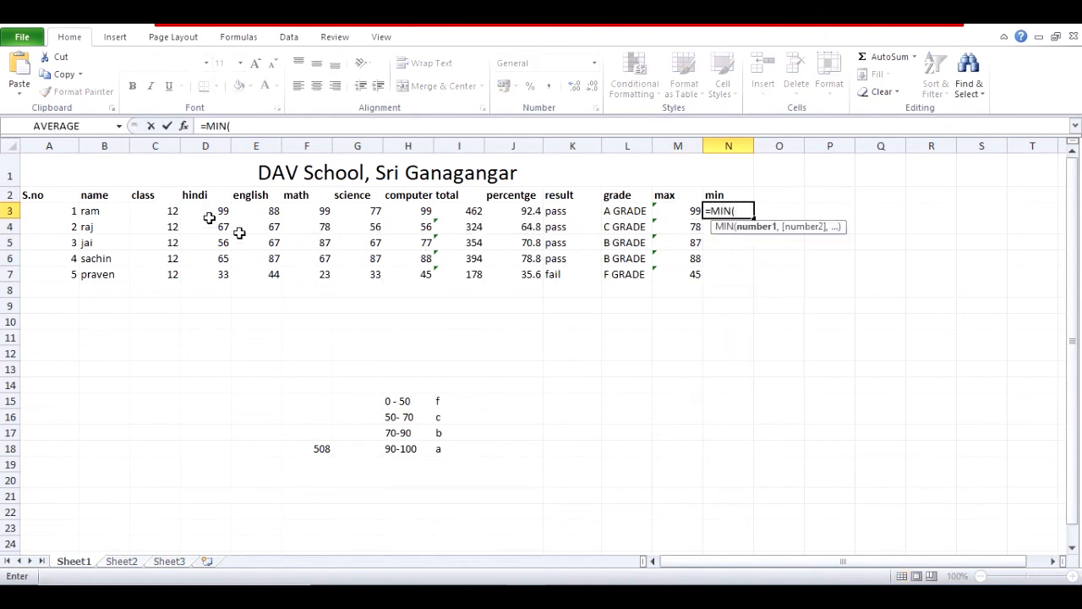
{"action": "left_click_drag", "start_coordinate": [203, 212], "coordinate": [403, 212]}
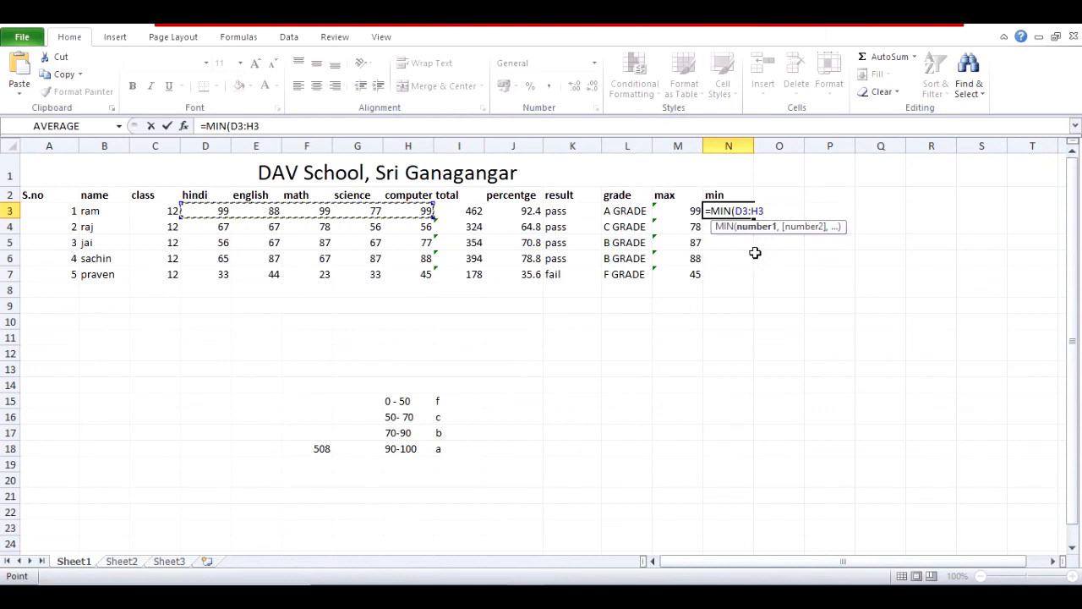
{"action": "type", "text": ")"}
{"action": "key", "text": "Return"}
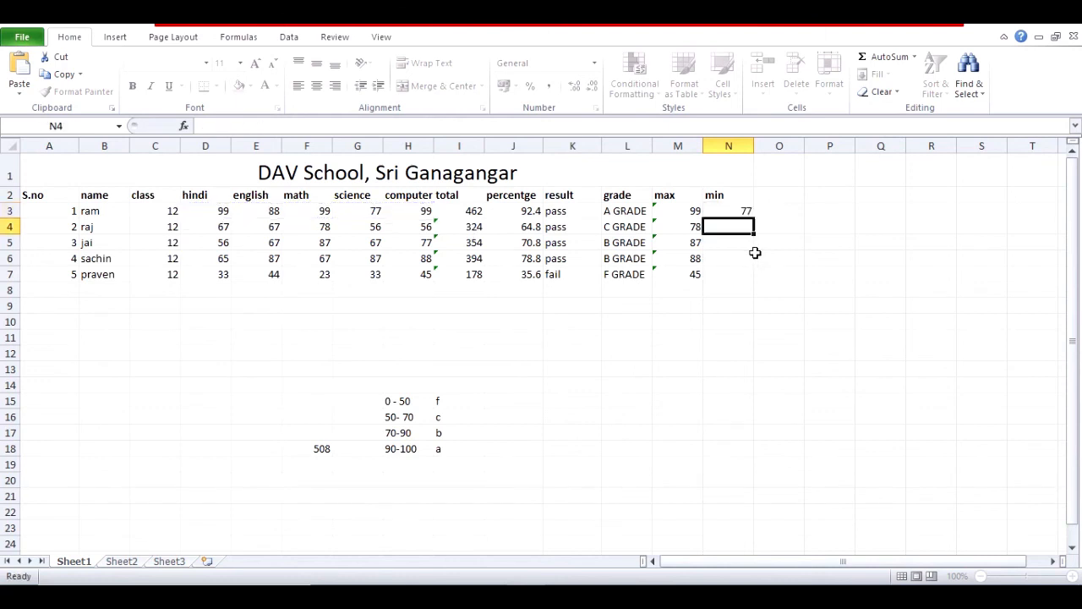
Insert a new column between grade and max, and enter the header "average" in M2
{"action": "left_click", "coordinate": [769, 195]}
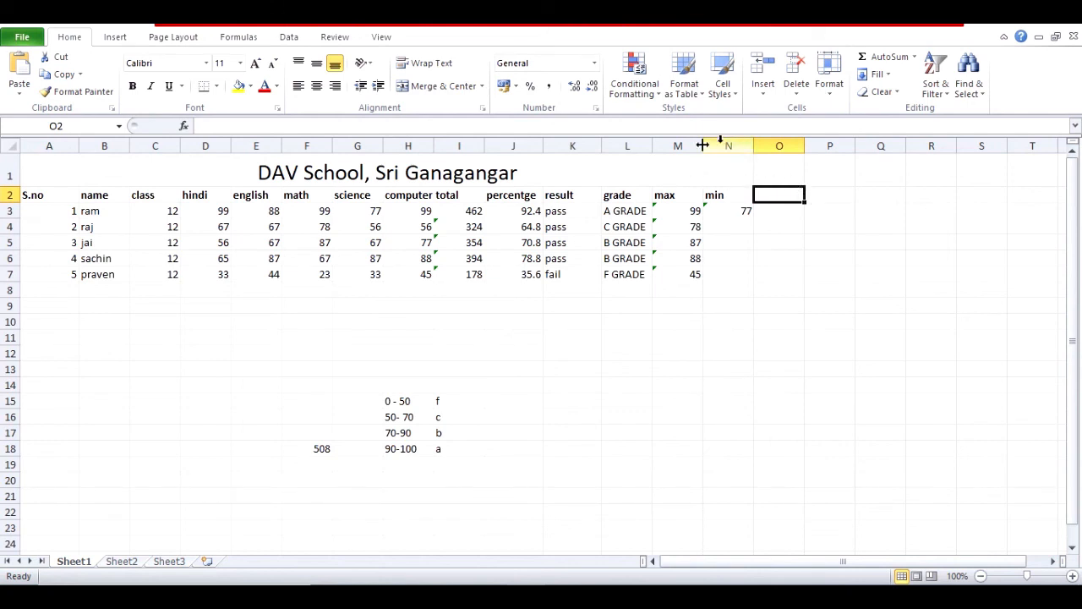
{"action": "left_click", "coordinate": [668, 142]}
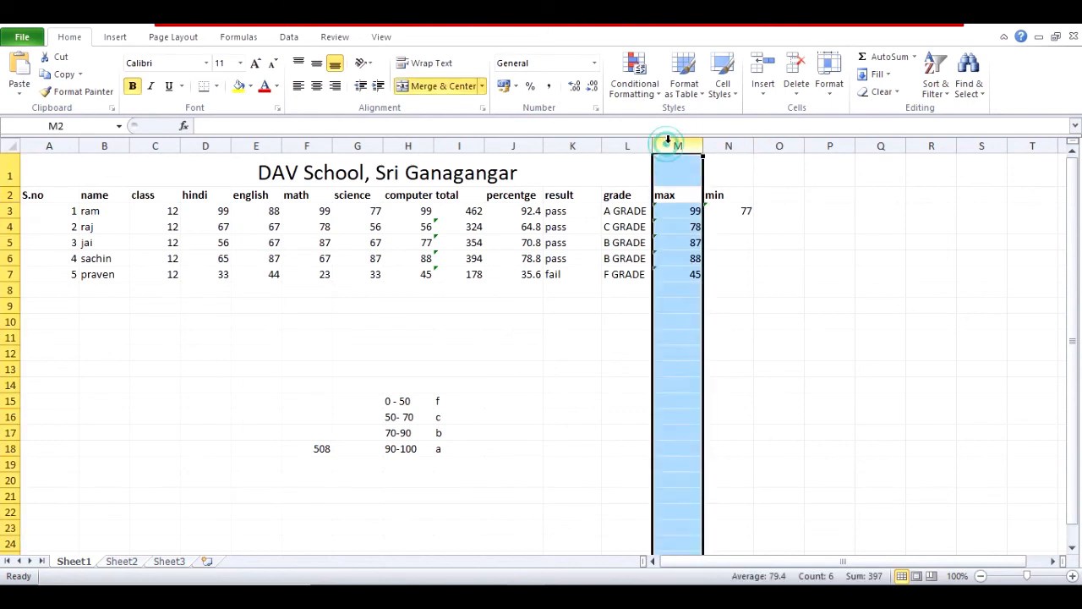
{"action": "left_click", "coordinate": [769, 91]}
{"action": "left_click", "coordinate": [786, 112]}
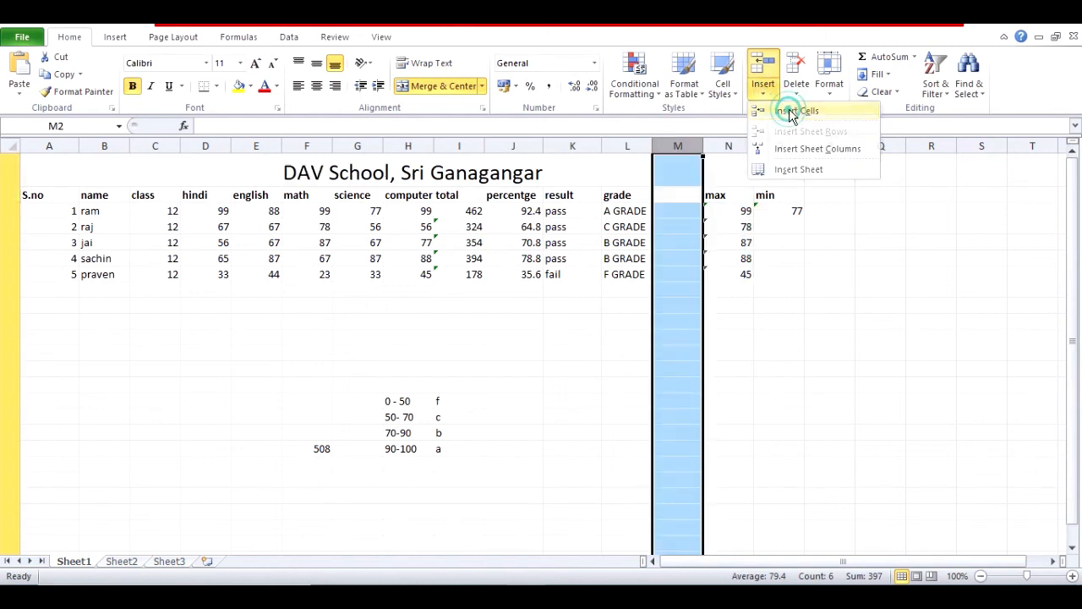
{"action": "left_click", "coordinate": [666, 197]}
{"action": "type", "text": "a"}
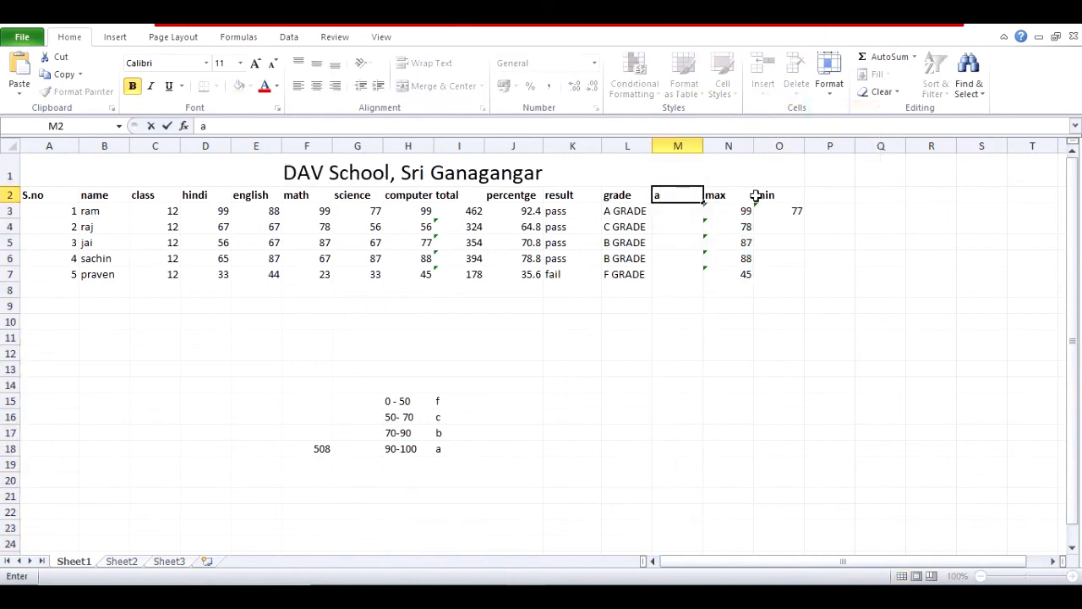
{"action": "type", "text": "erage"}
{"action": "left_click_drag", "start_coordinate": [660, 195], "coordinate": [667, 196]}
{"action": "type", "text": "ve"}
Calculate the first student's average in M3 with =average(D3:H3) and copy the formula down to M7
{"action": "left_click", "coordinate": [684, 208]}
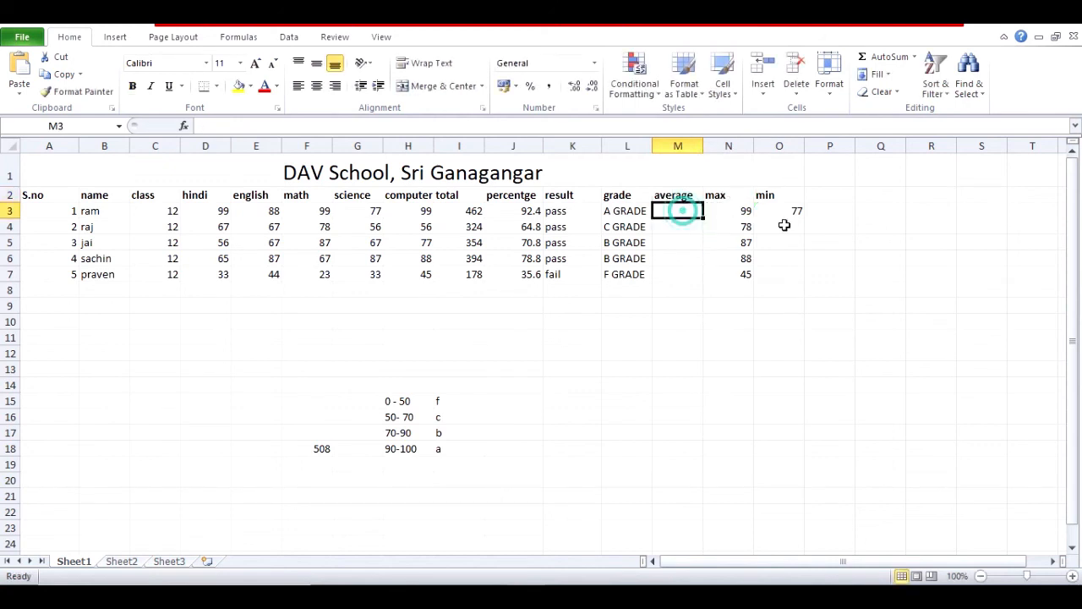
{"action": "type", "text": "=ave"}
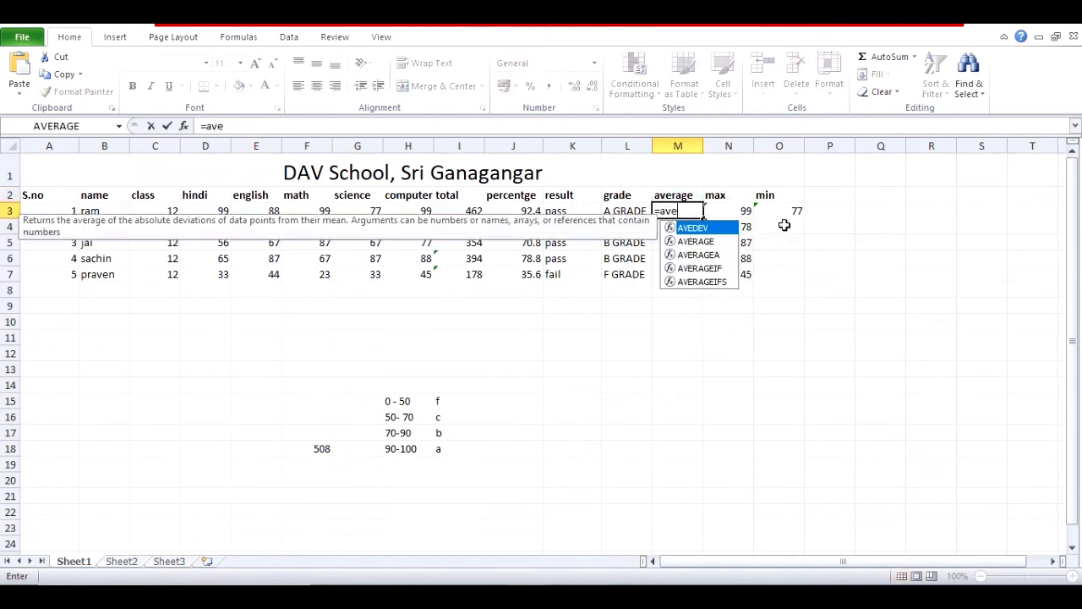
{"action": "type", "text": "rage("}
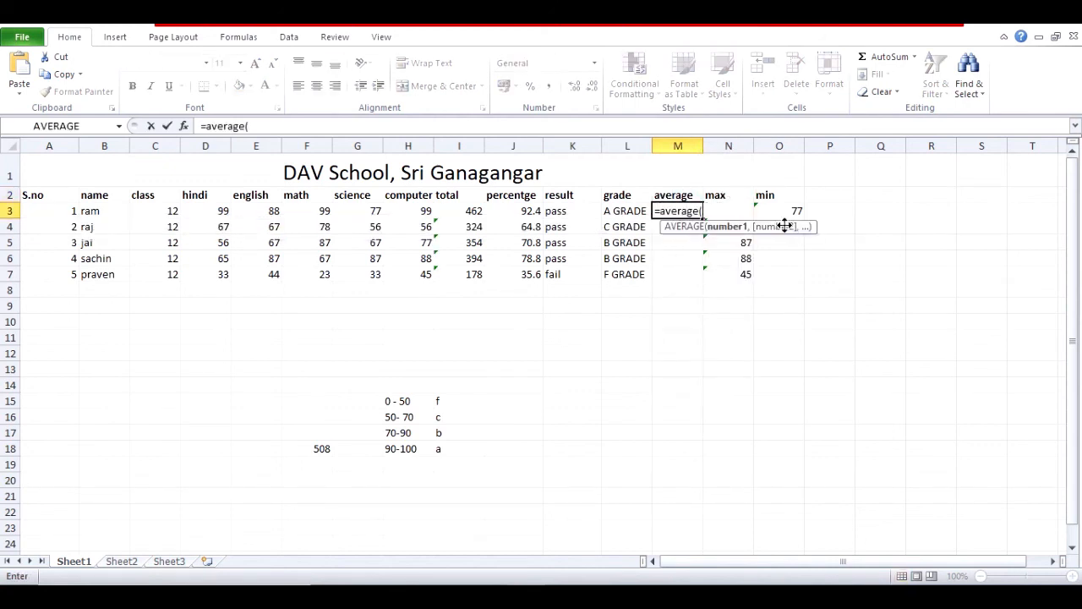
{"action": "left_click_drag", "start_coordinate": [203, 208], "coordinate": [426, 212]}
{"action": "type", "text": ")"}
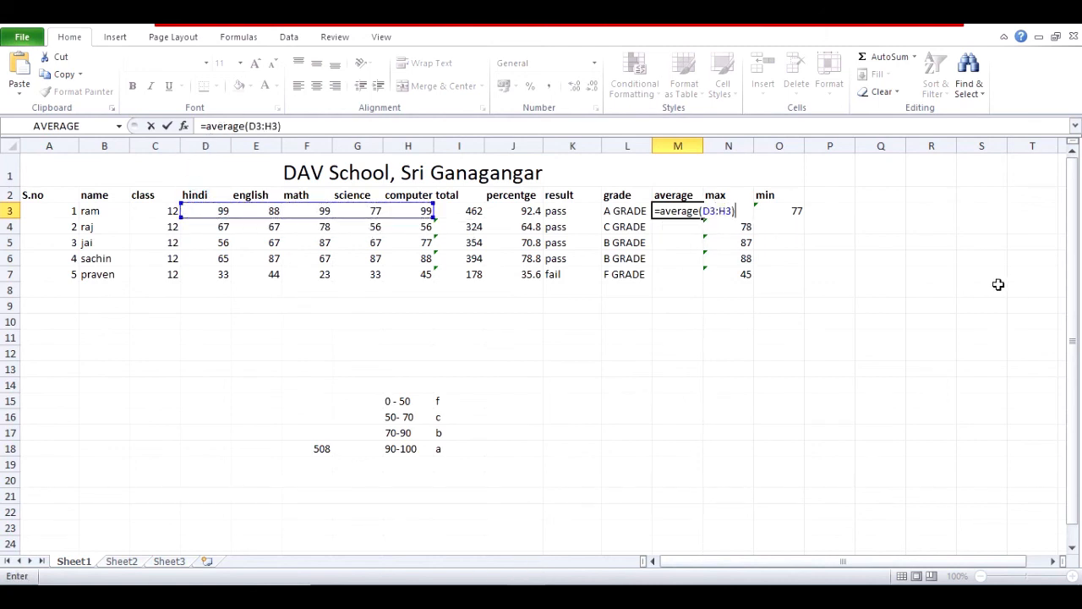
{"action": "key", "text": "Return"}
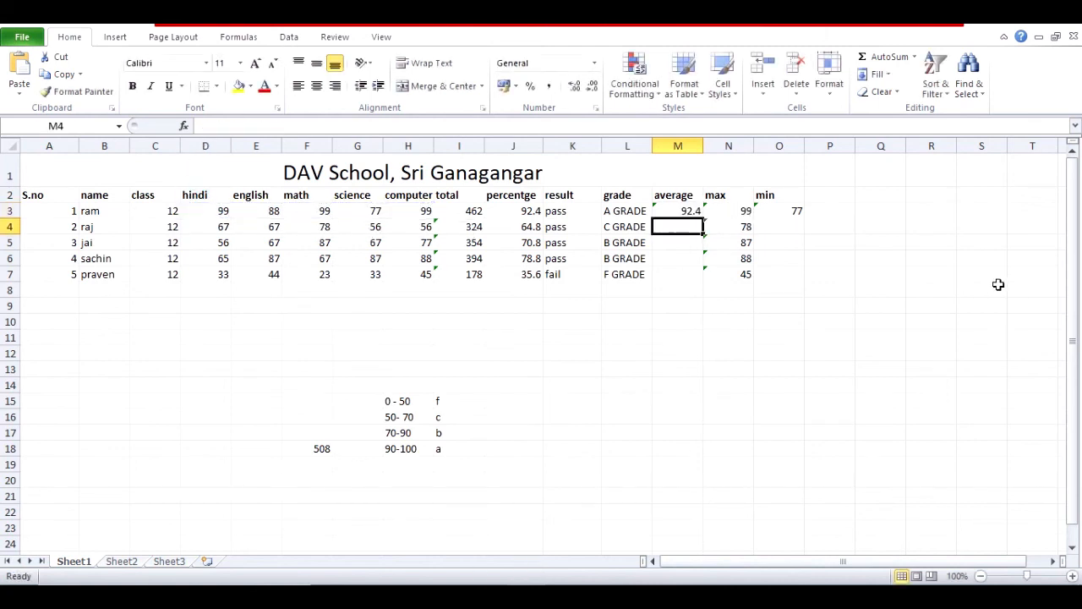
{"action": "left_click", "coordinate": [681, 211]}
{"action": "left_click_drag", "start_coordinate": [701, 218], "coordinate": [702, 286]}
{"action": "left_click", "coordinate": [777, 312]}
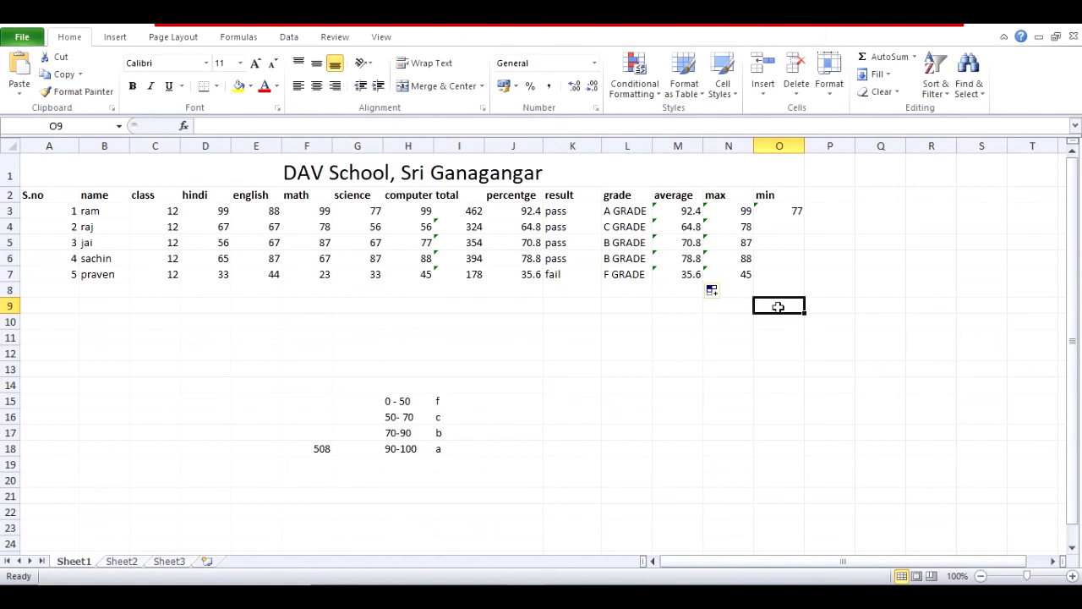
Copy the MIN formula from O3 down to O7 for the remaining students
{"action": "left_click", "coordinate": [779, 211]}
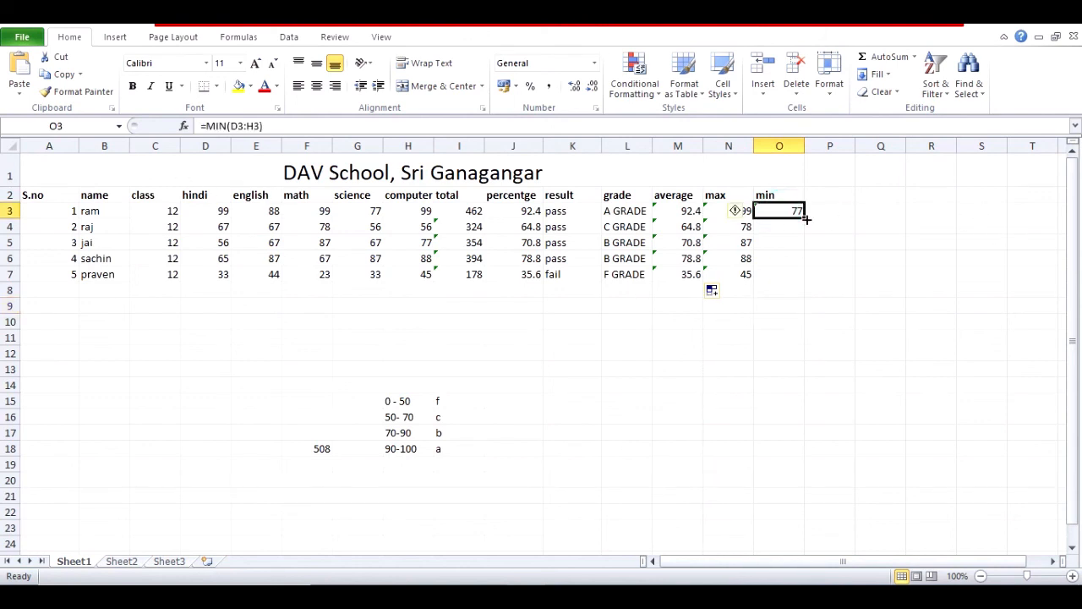
{"action": "left_click_drag", "start_coordinate": [804, 218], "coordinate": [804, 278]}
{"action": "left_click", "coordinate": [784, 359]}
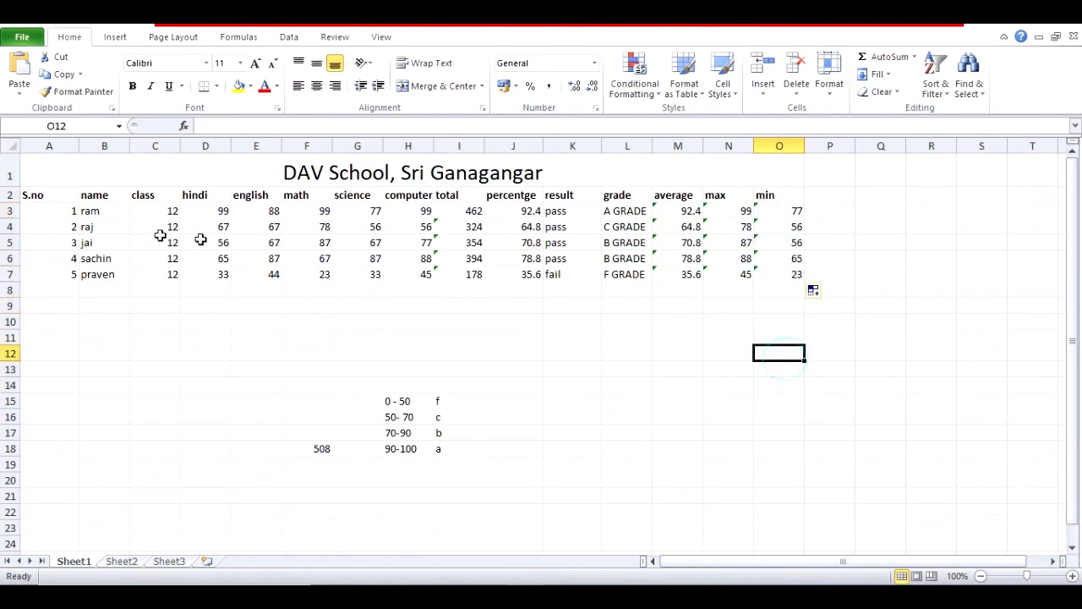
Apply all borders to the whole marks table, A1:O7, including the school title
{"action": "left_click_drag", "start_coordinate": [49, 169], "coordinate": [550, 277]}
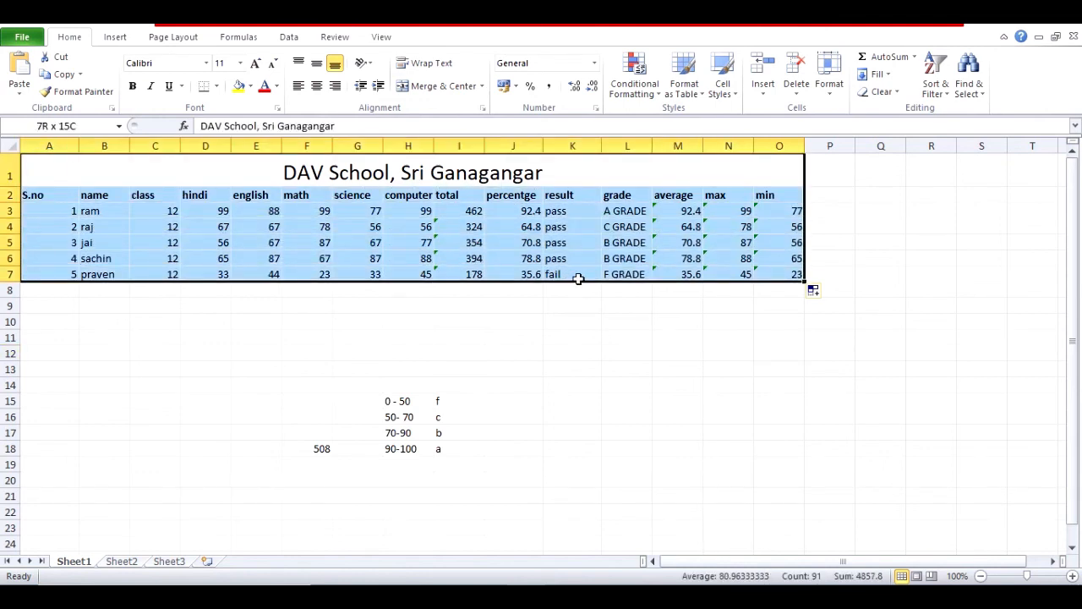
{"action": "left_click", "coordinate": [217, 87]}
{"action": "left_click", "coordinate": [246, 212]}
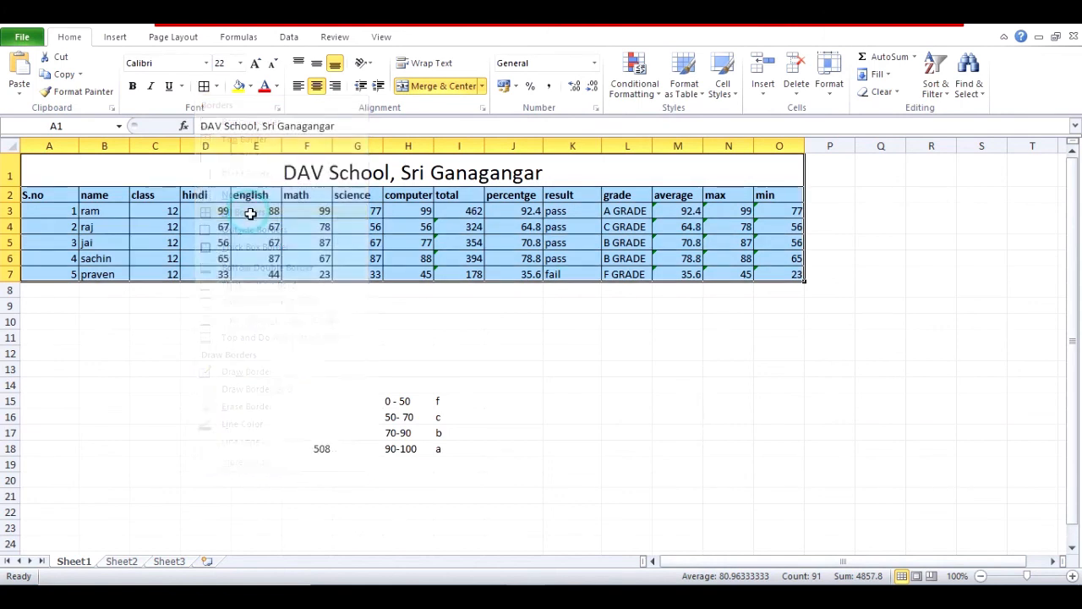
{"action": "left_click", "coordinate": [512, 352]}
Fill the header row A2:O2 and the serial numbers A3:A7 with yellow, keeping the headers bold
{"action": "left_click_drag", "start_coordinate": [63, 195], "coordinate": [782, 197]}
{"action": "key", "text": "ctrl+b"}
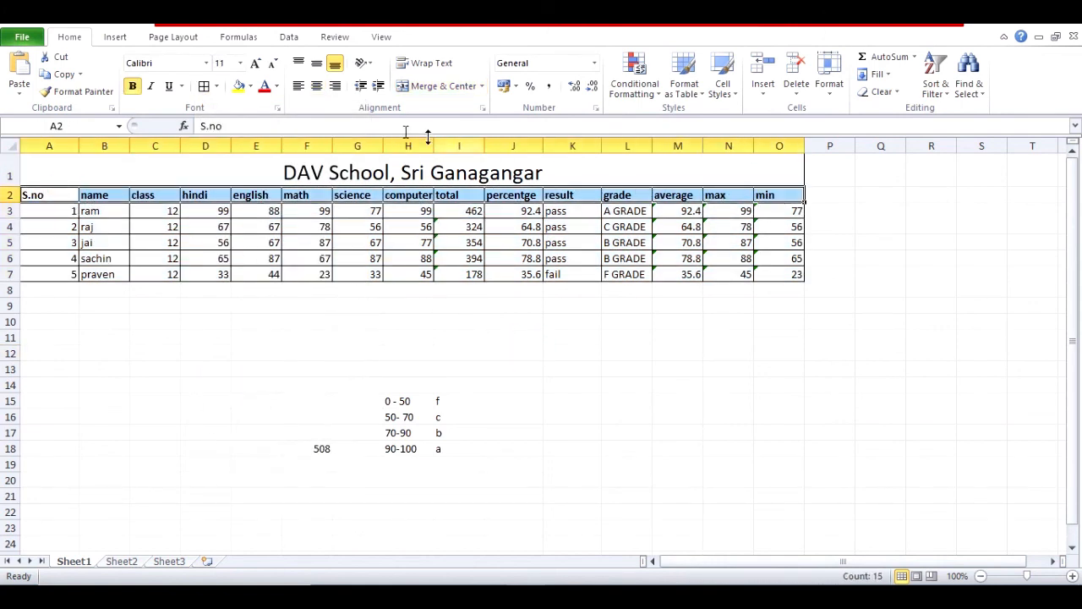
{"action": "left_click", "coordinate": [239, 88]}
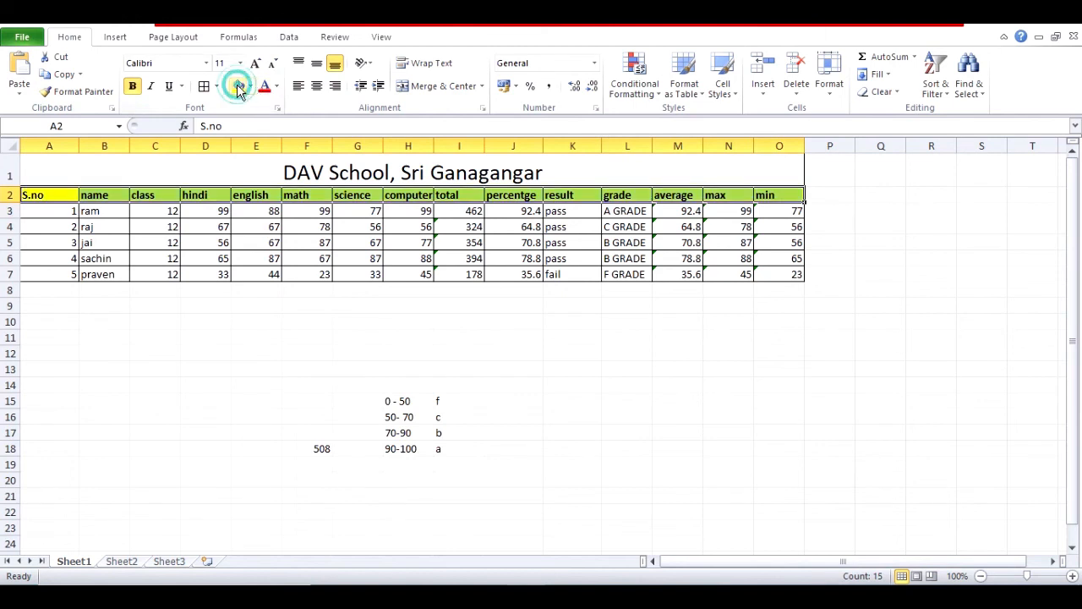
{"action": "left_click", "coordinate": [48, 211]}
{"action": "left_click_drag", "start_coordinate": [49, 228], "coordinate": [48, 273]}
{"action": "left_click", "coordinate": [239, 87]}
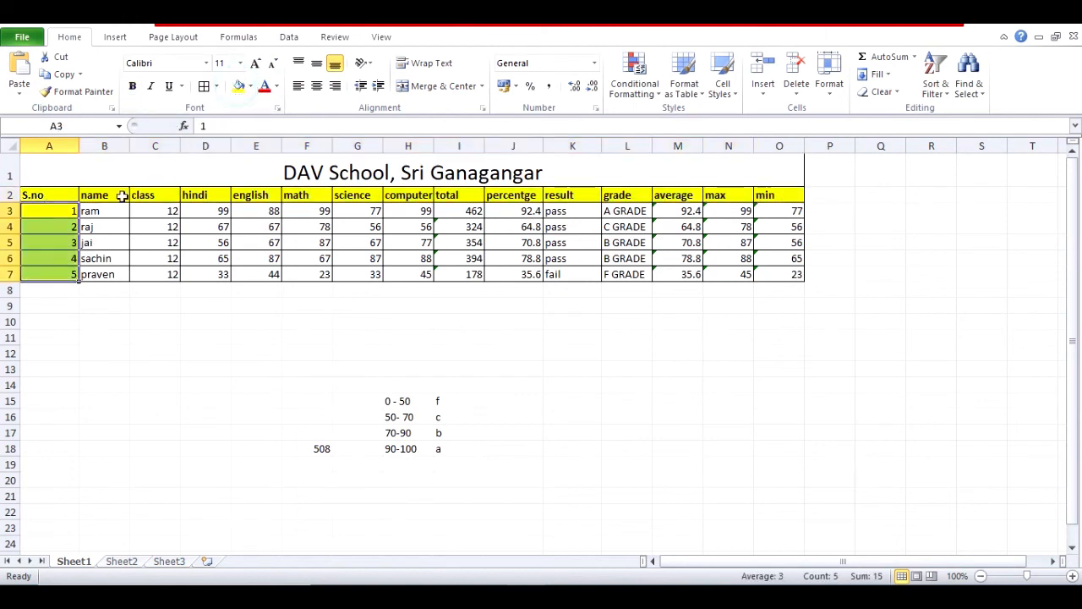
Set the font colour of the table A2:O7 and the school title in A1 to red
{"action": "left_click_drag", "start_coordinate": [43, 196], "coordinate": [778, 259]}
{"action": "left_click_drag", "start_coordinate": [60, 193], "coordinate": [768, 275]}
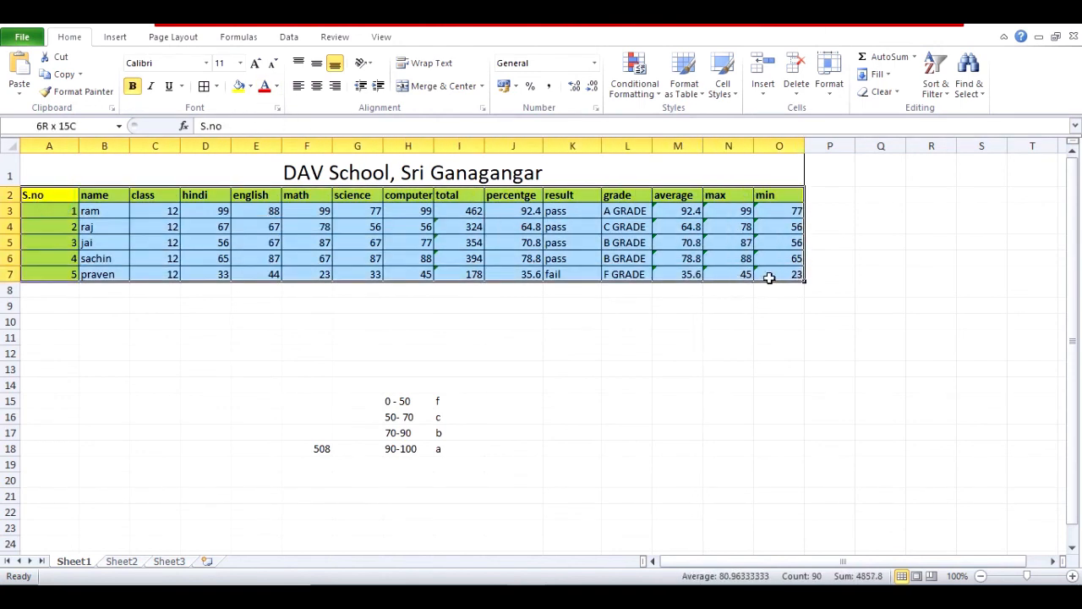
{"action": "left_click", "coordinate": [264, 86]}
{"action": "left_click", "coordinate": [92, 162]}
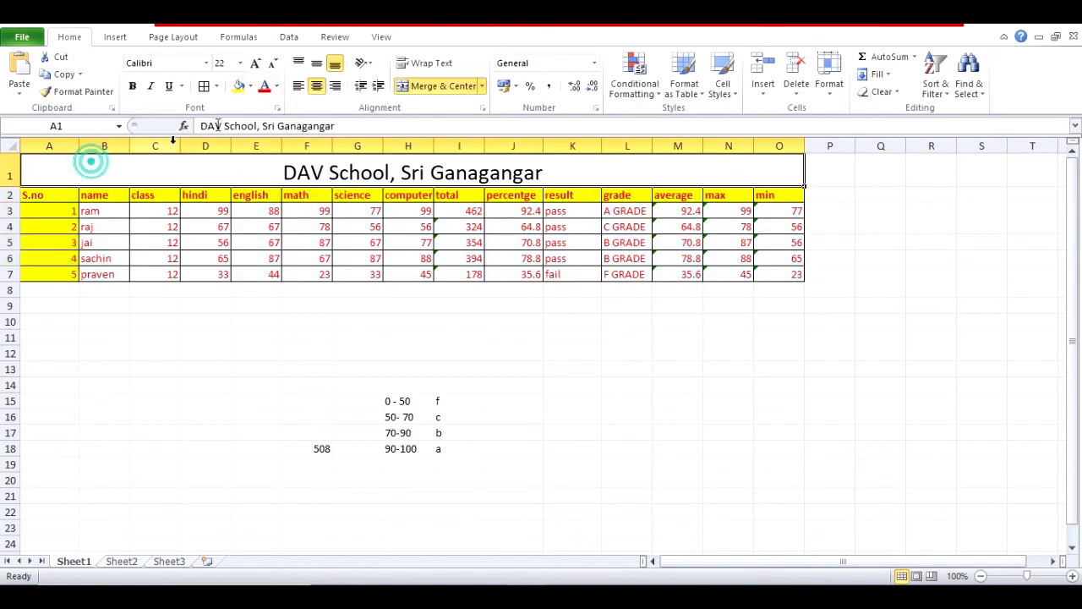
{"action": "left_click", "coordinate": [265, 86]}
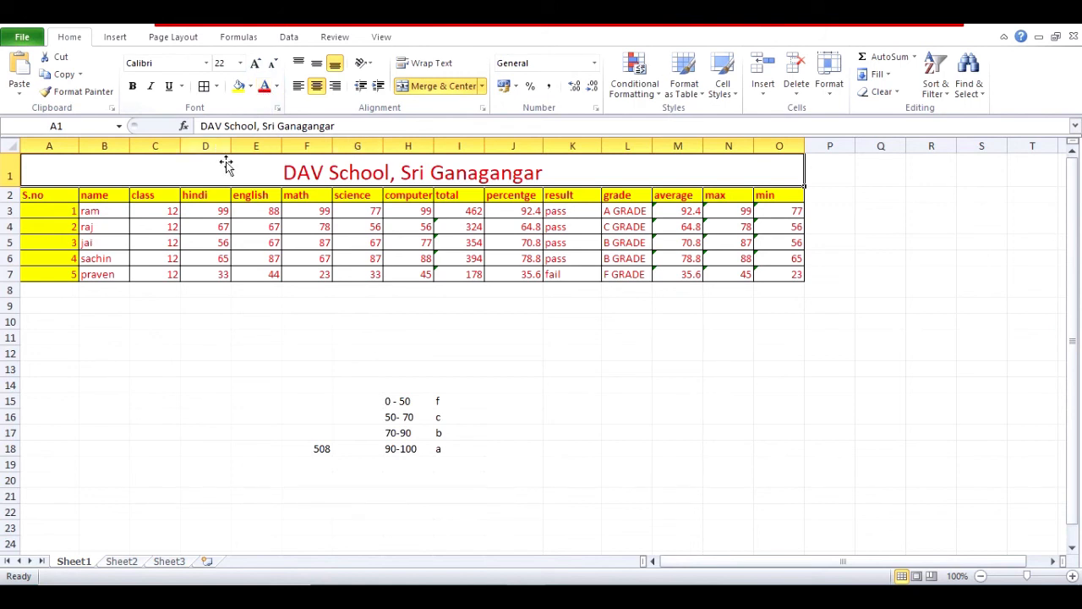
{"action": "left_click", "coordinate": [547, 366]}
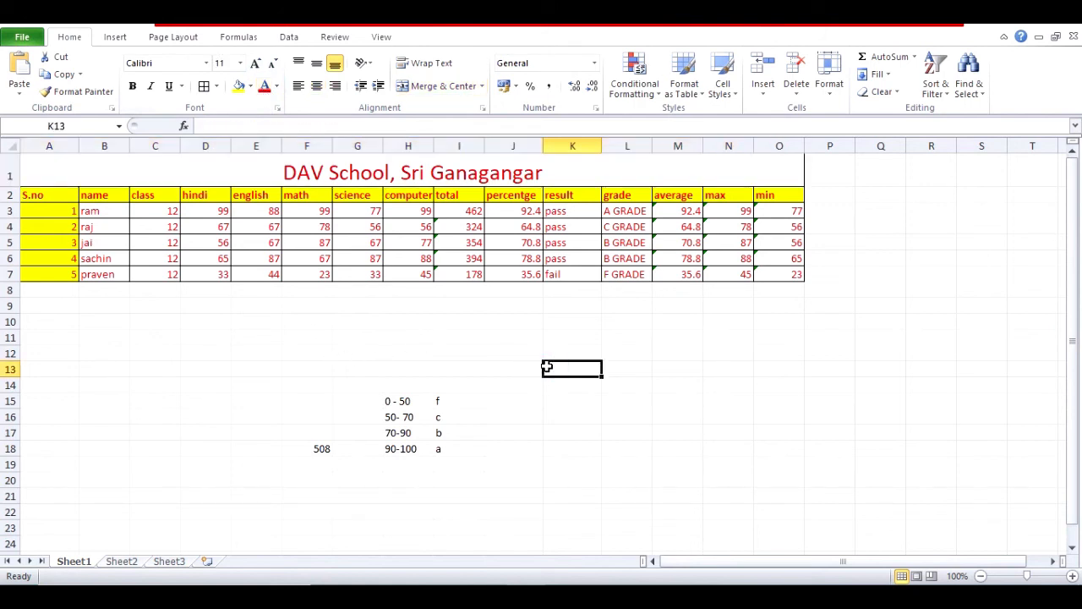